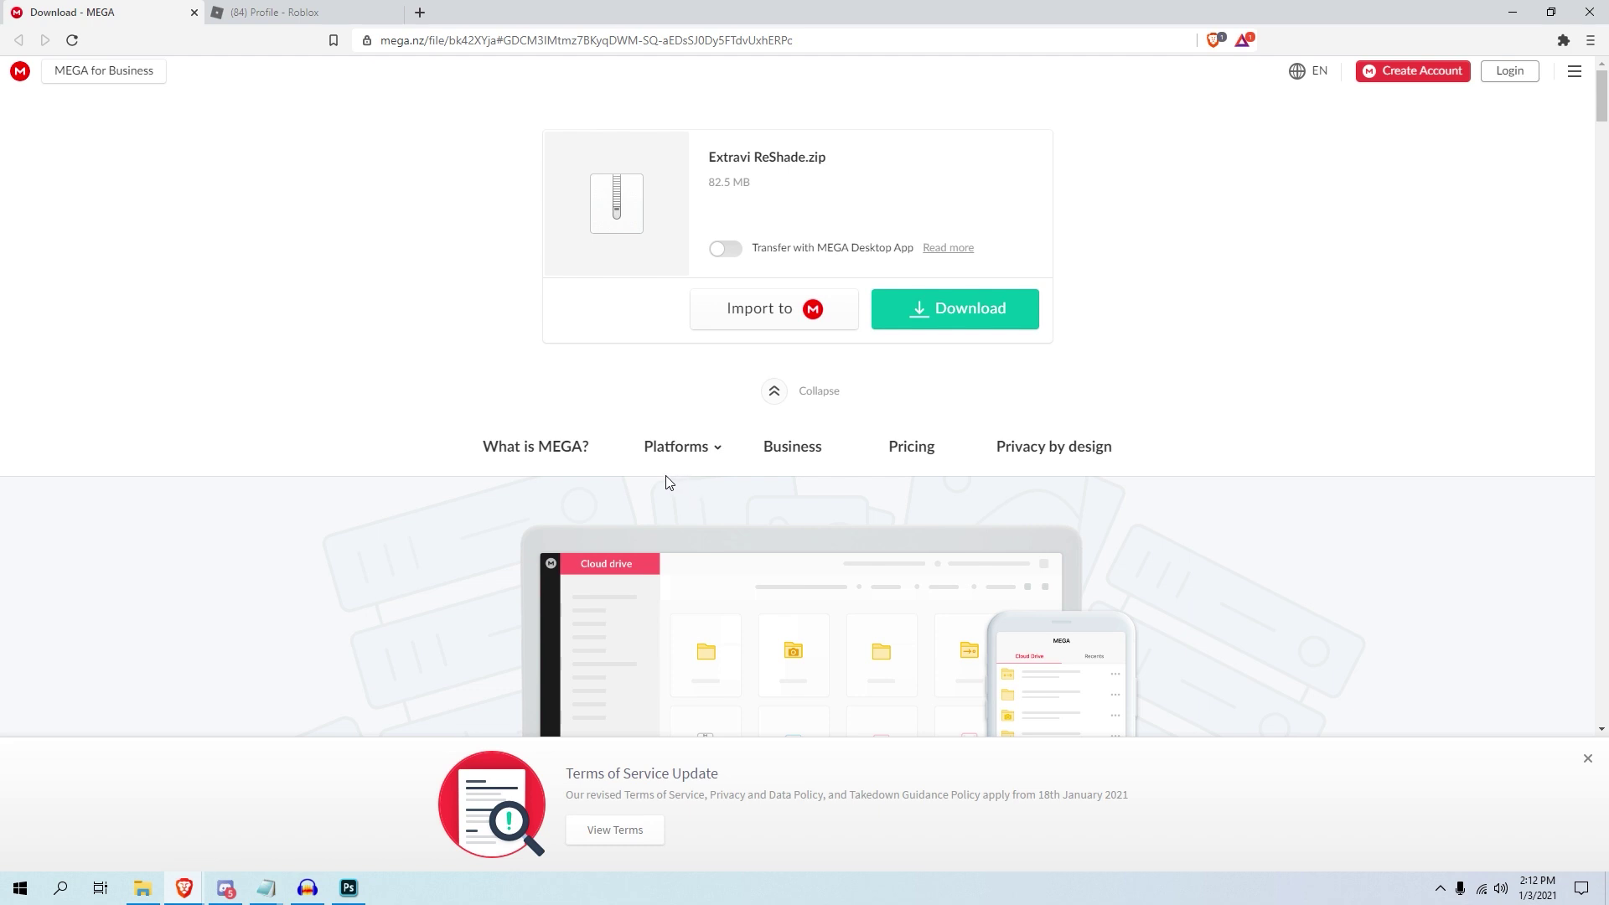
Step: Download the 82.5 MB Extravi ReShade.zip from MEGA and save it to the Desktop
click(998, 311)
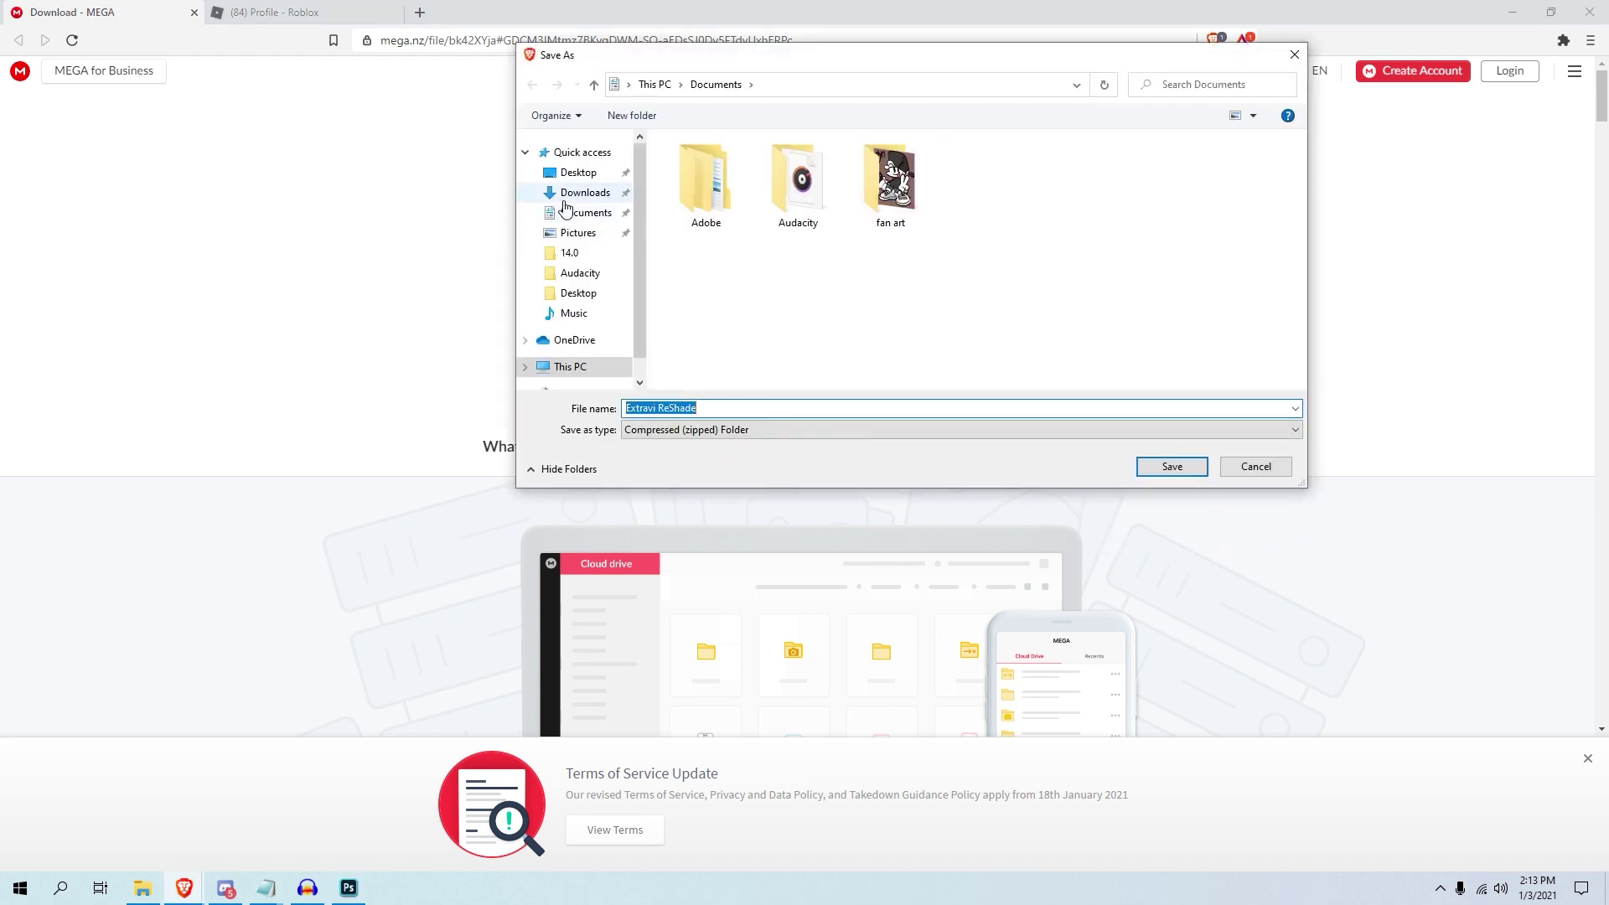
click(578, 173)
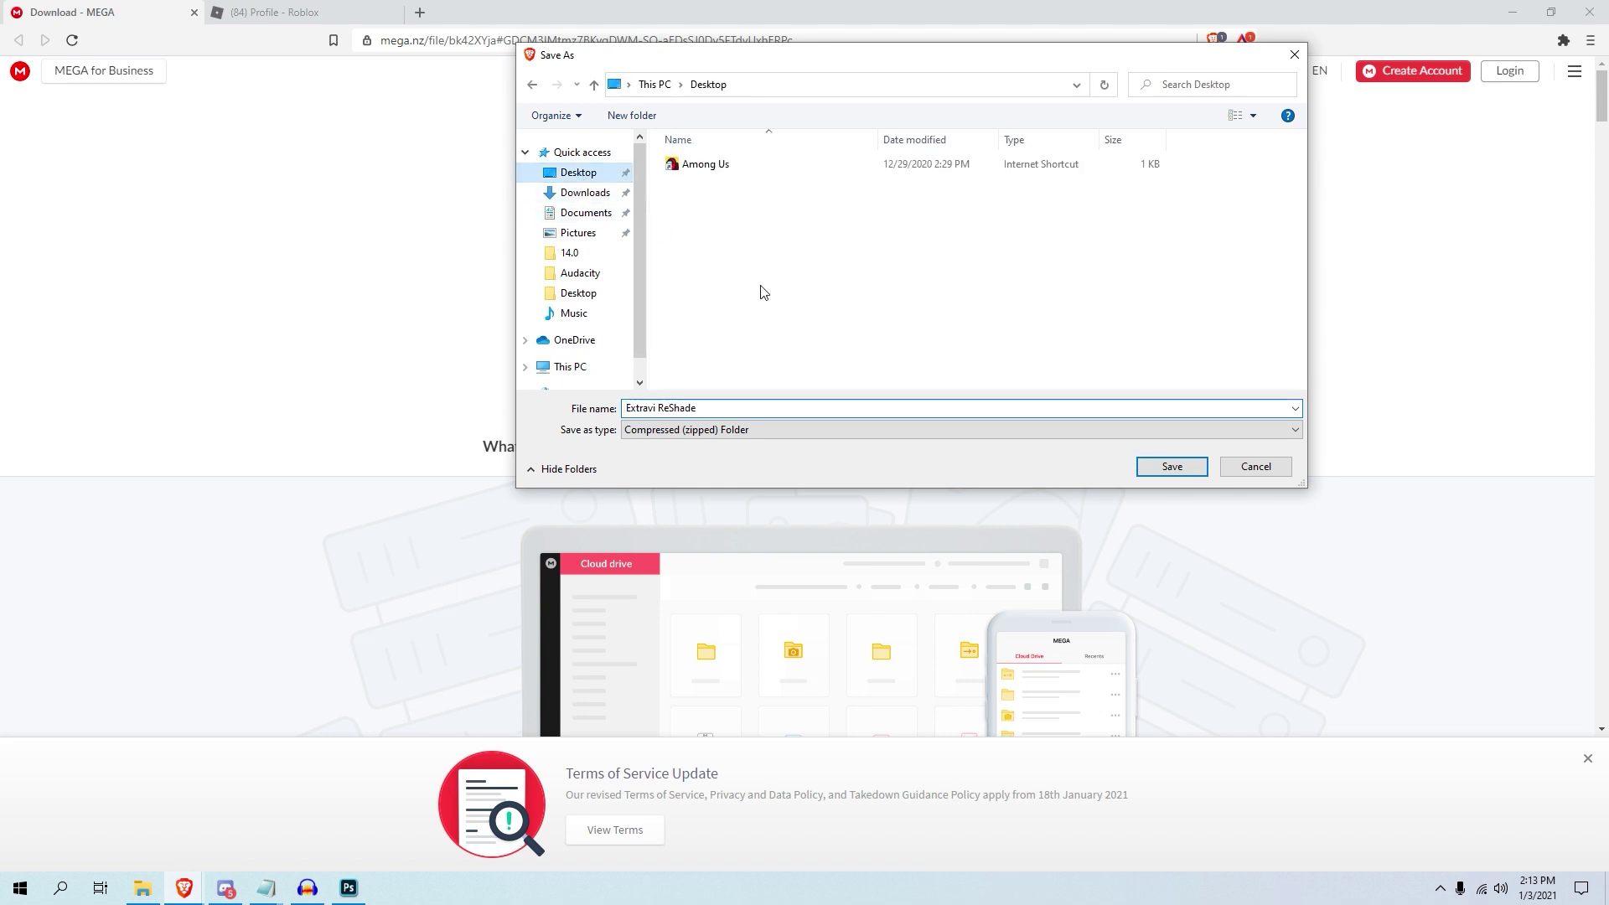
click(1173, 467)
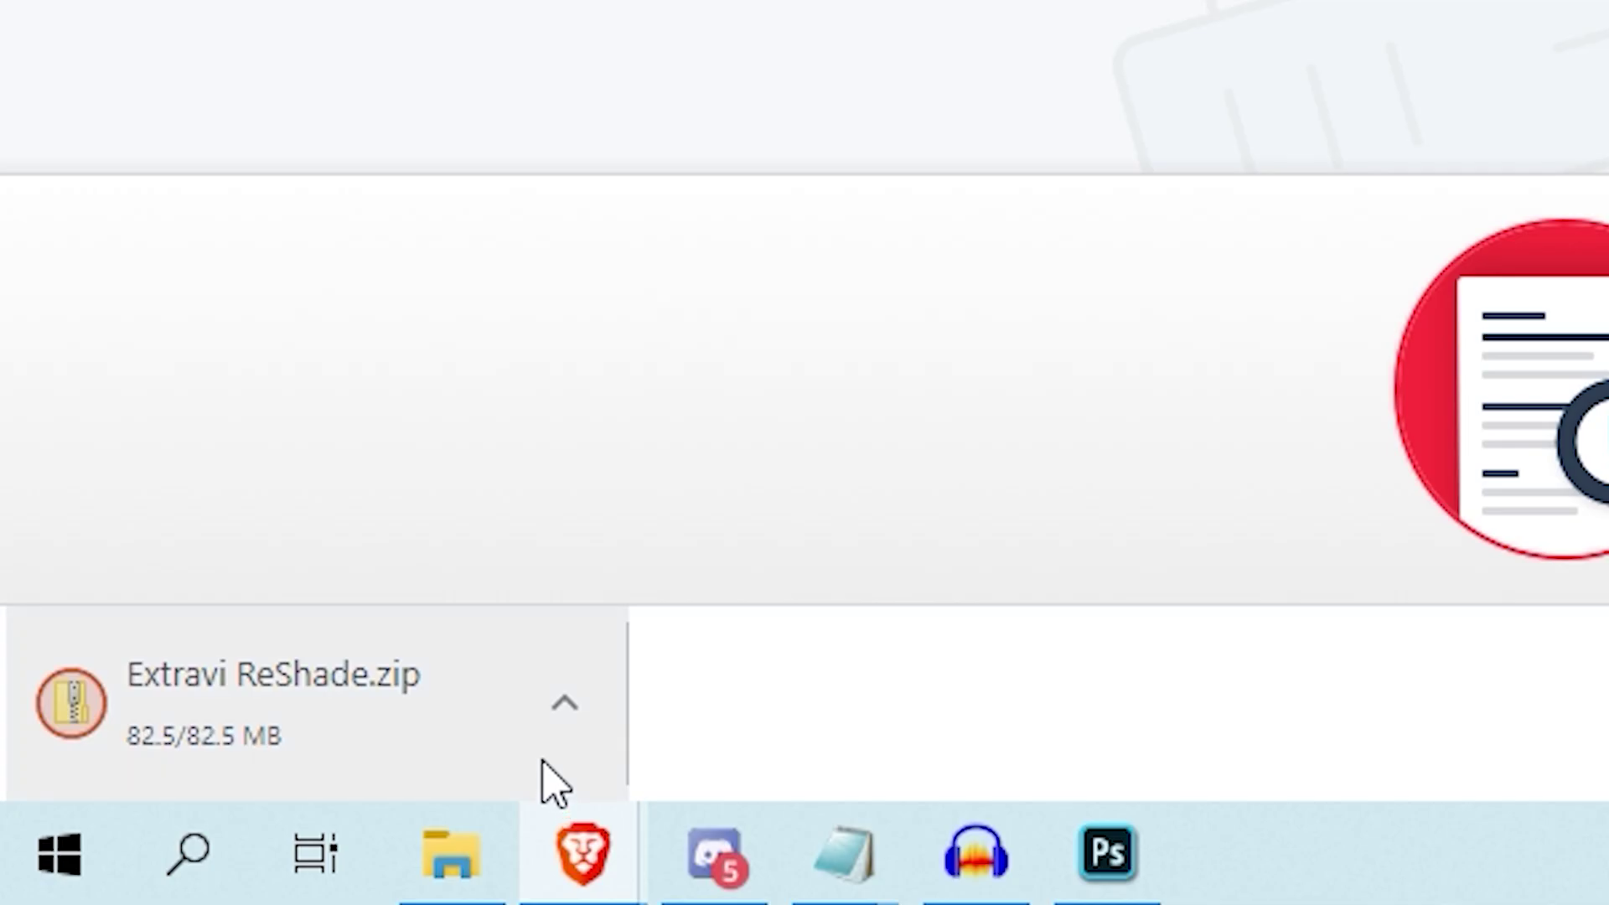
Step: Extract Extravi ReShade.zip into an Extravi ReShade folder on the Desktop
click(1607, 889)
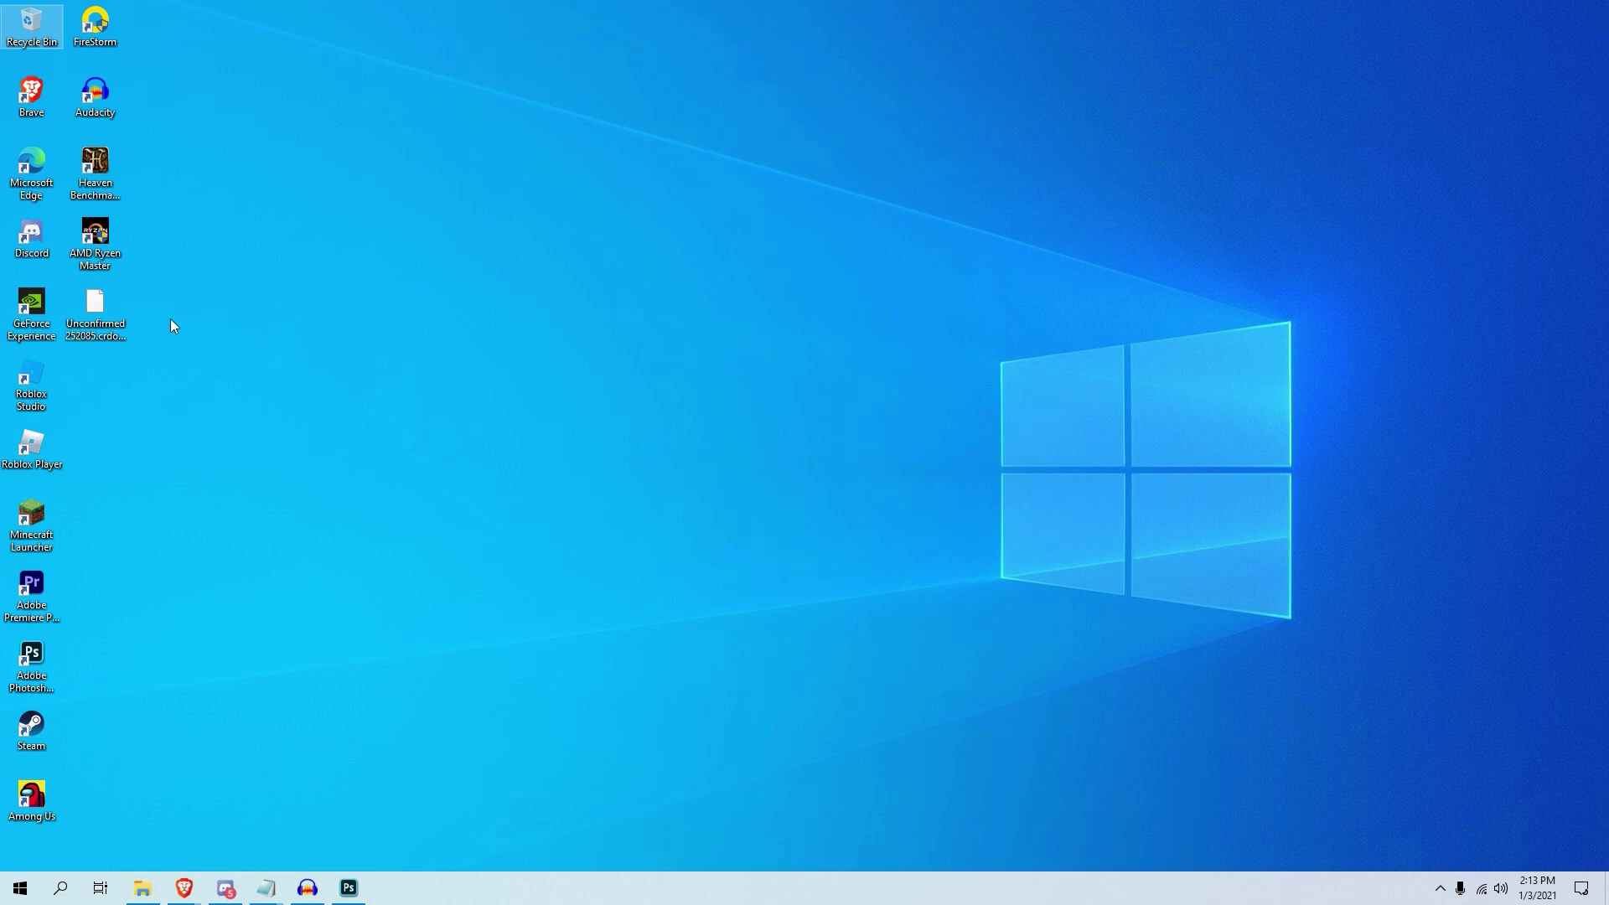
drag(95, 312, 698, 399)
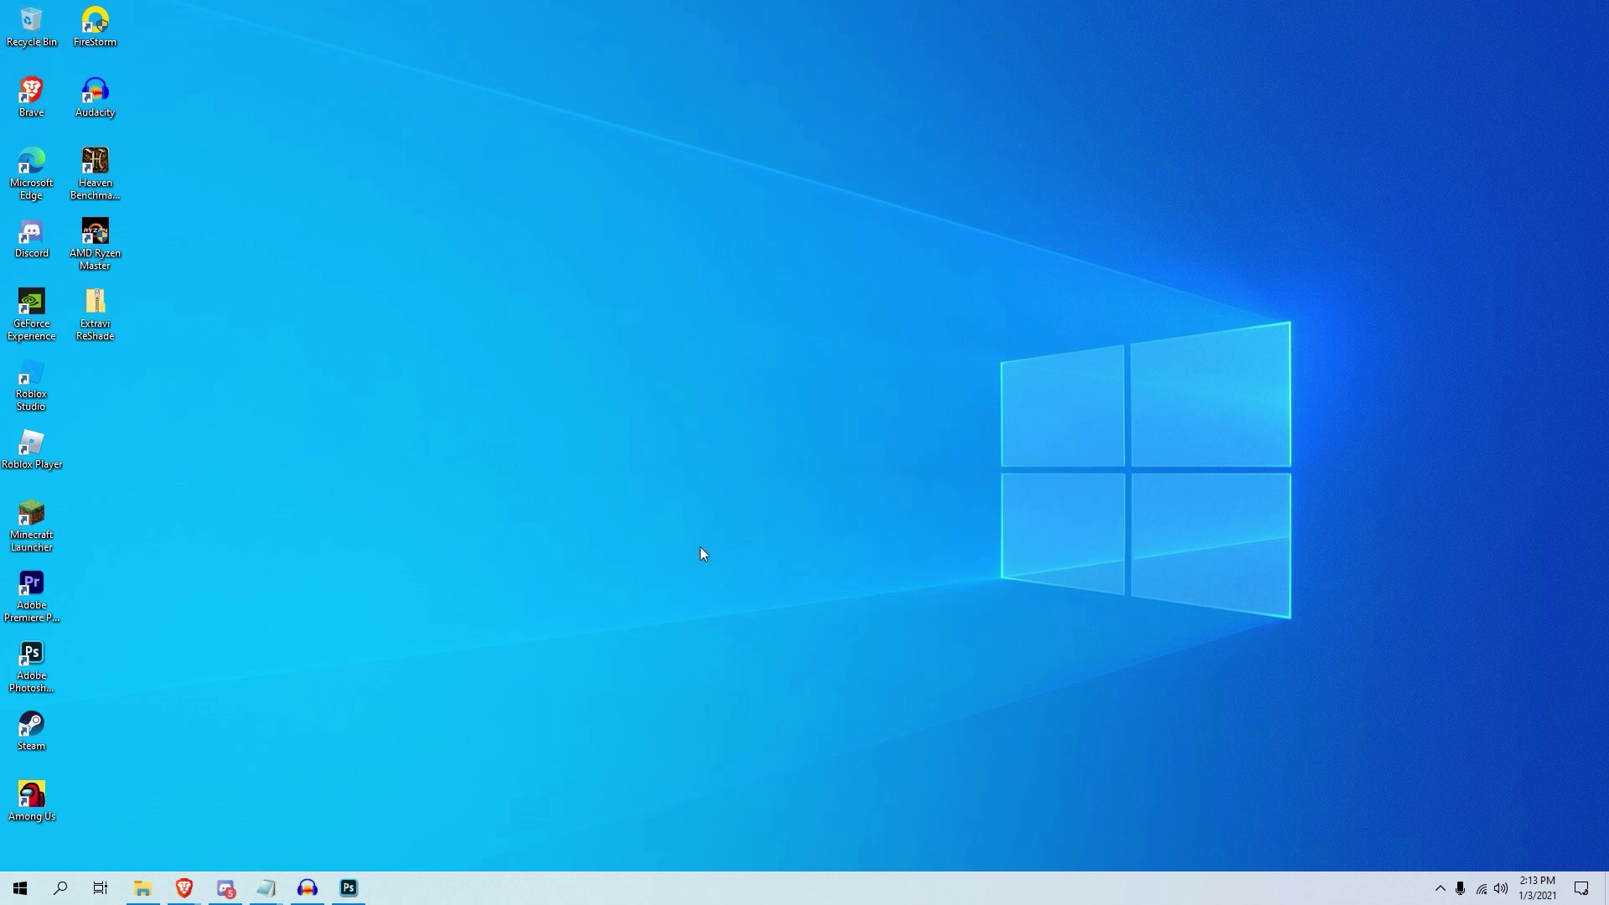
drag(731, 457, 736, 462)
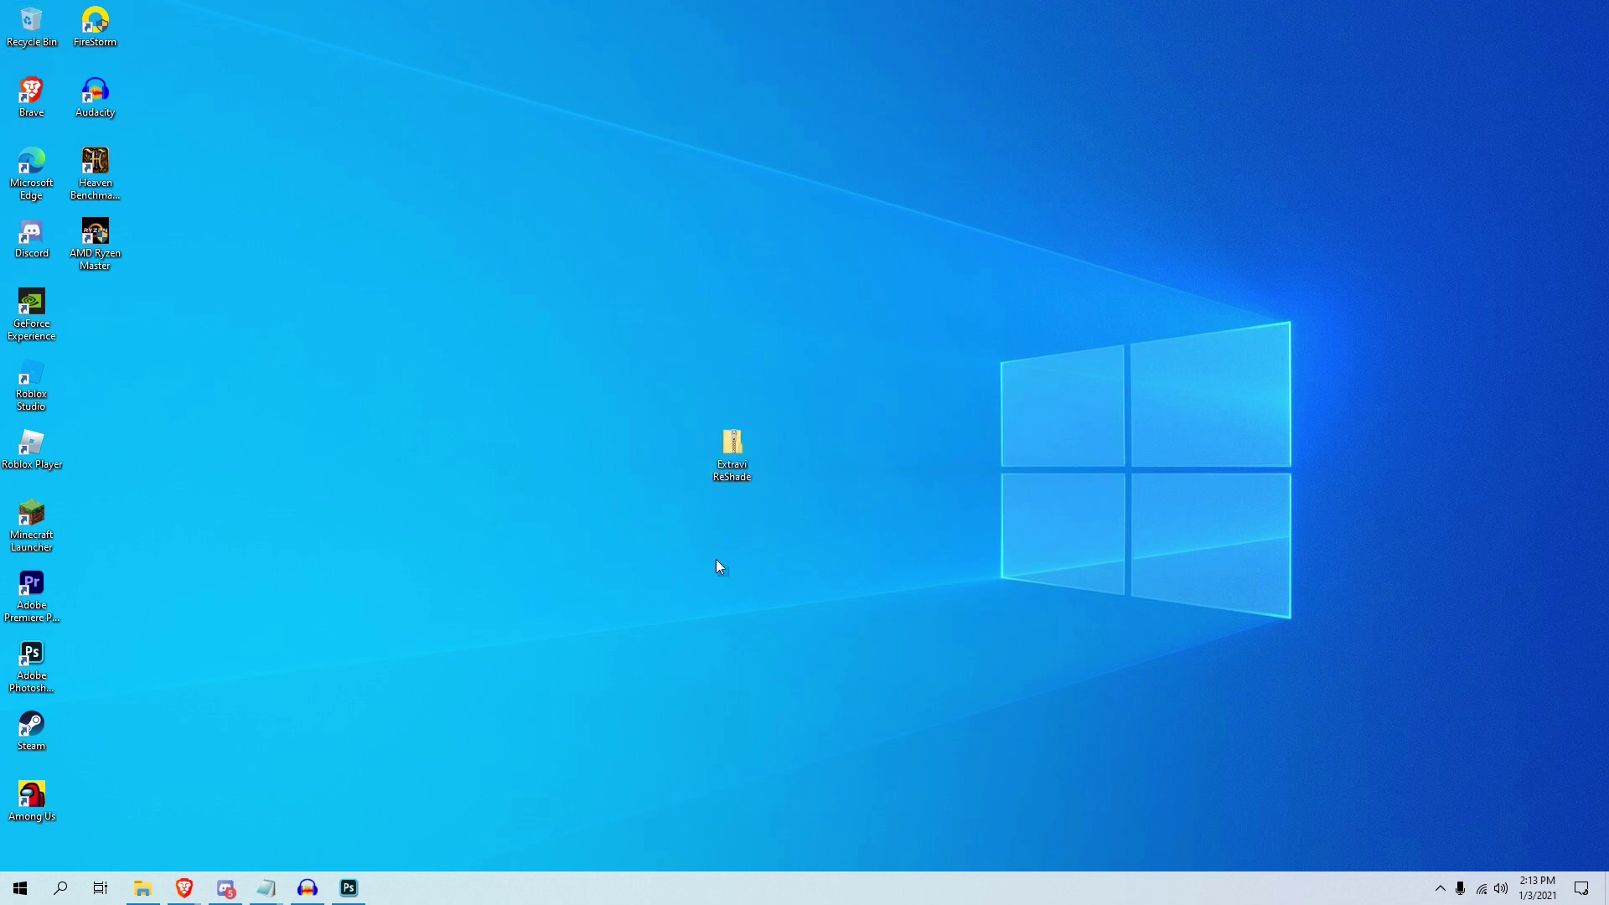
right_click(725, 466)
click(807, 496)
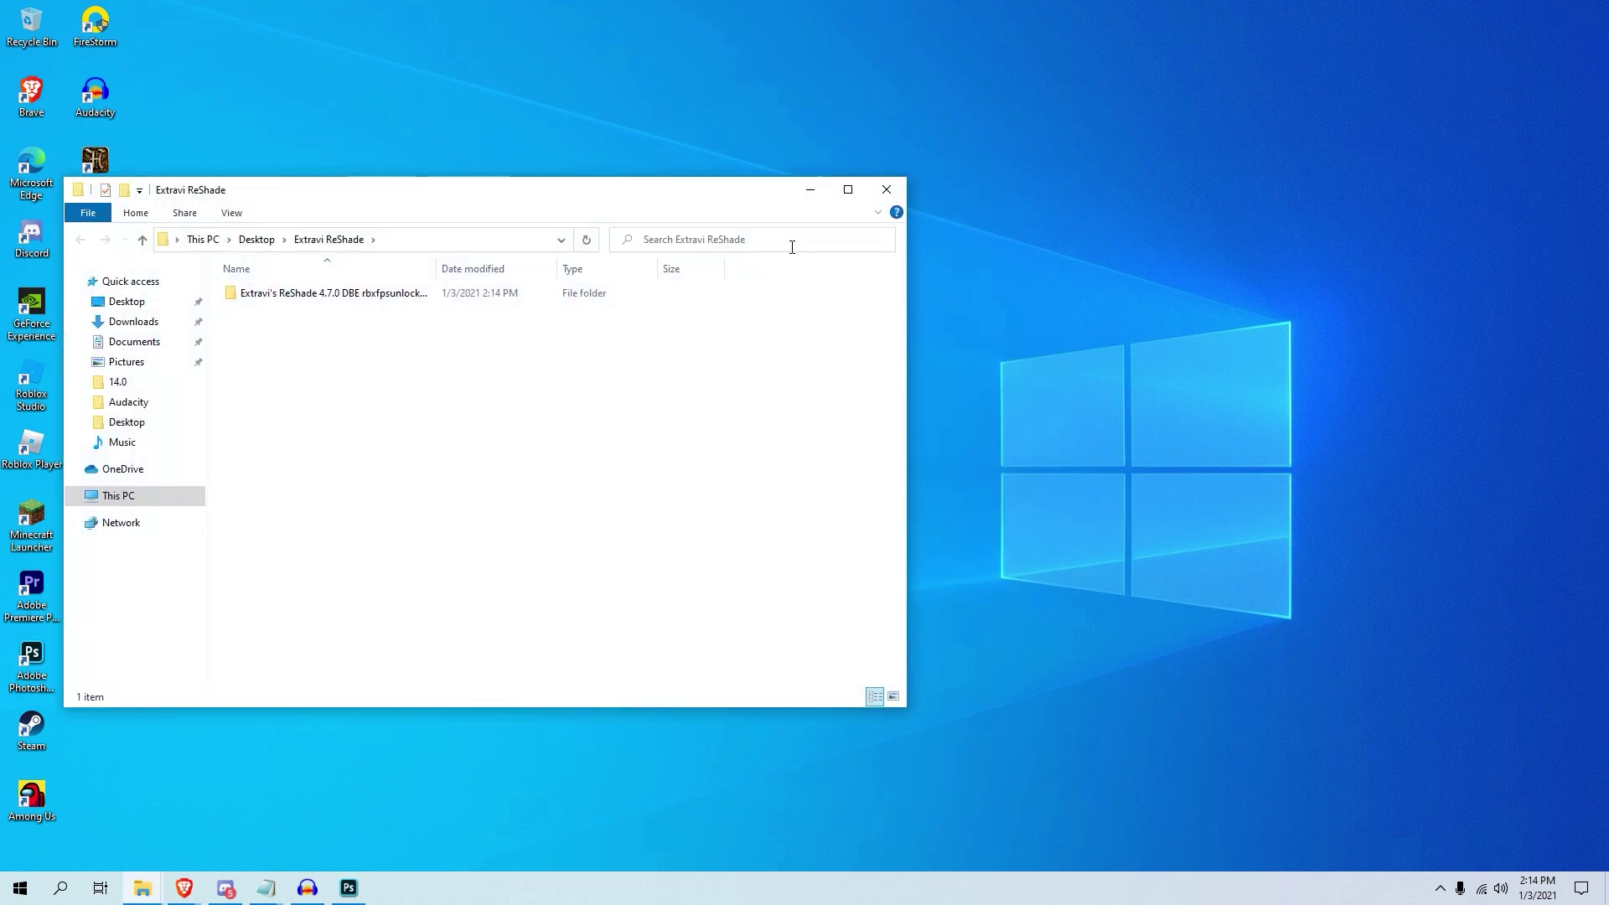
click(886, 189)
Step: Arrange the ReShade icons on the desktop and delete the leftover Extravi ReShade.zip
drag(95, 310, 682, 457)
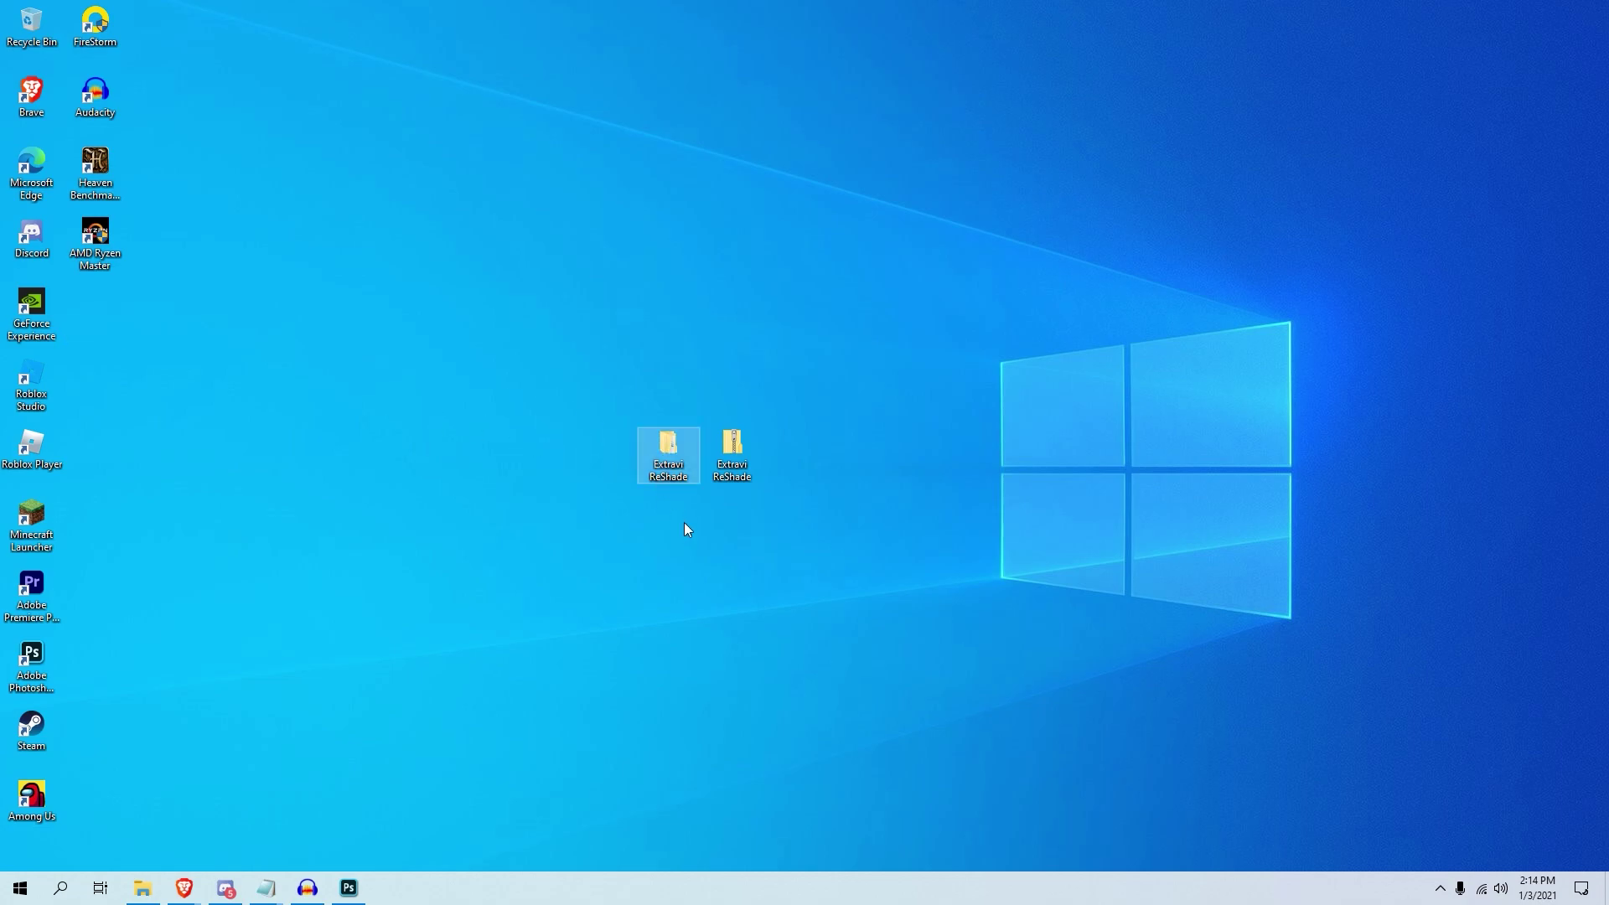
click(682, 522)
drag(600, 545, 858, 384)
drag(573, 580, 623, 520)
drag(591, 639, 1179, 335)
click(886, 673)
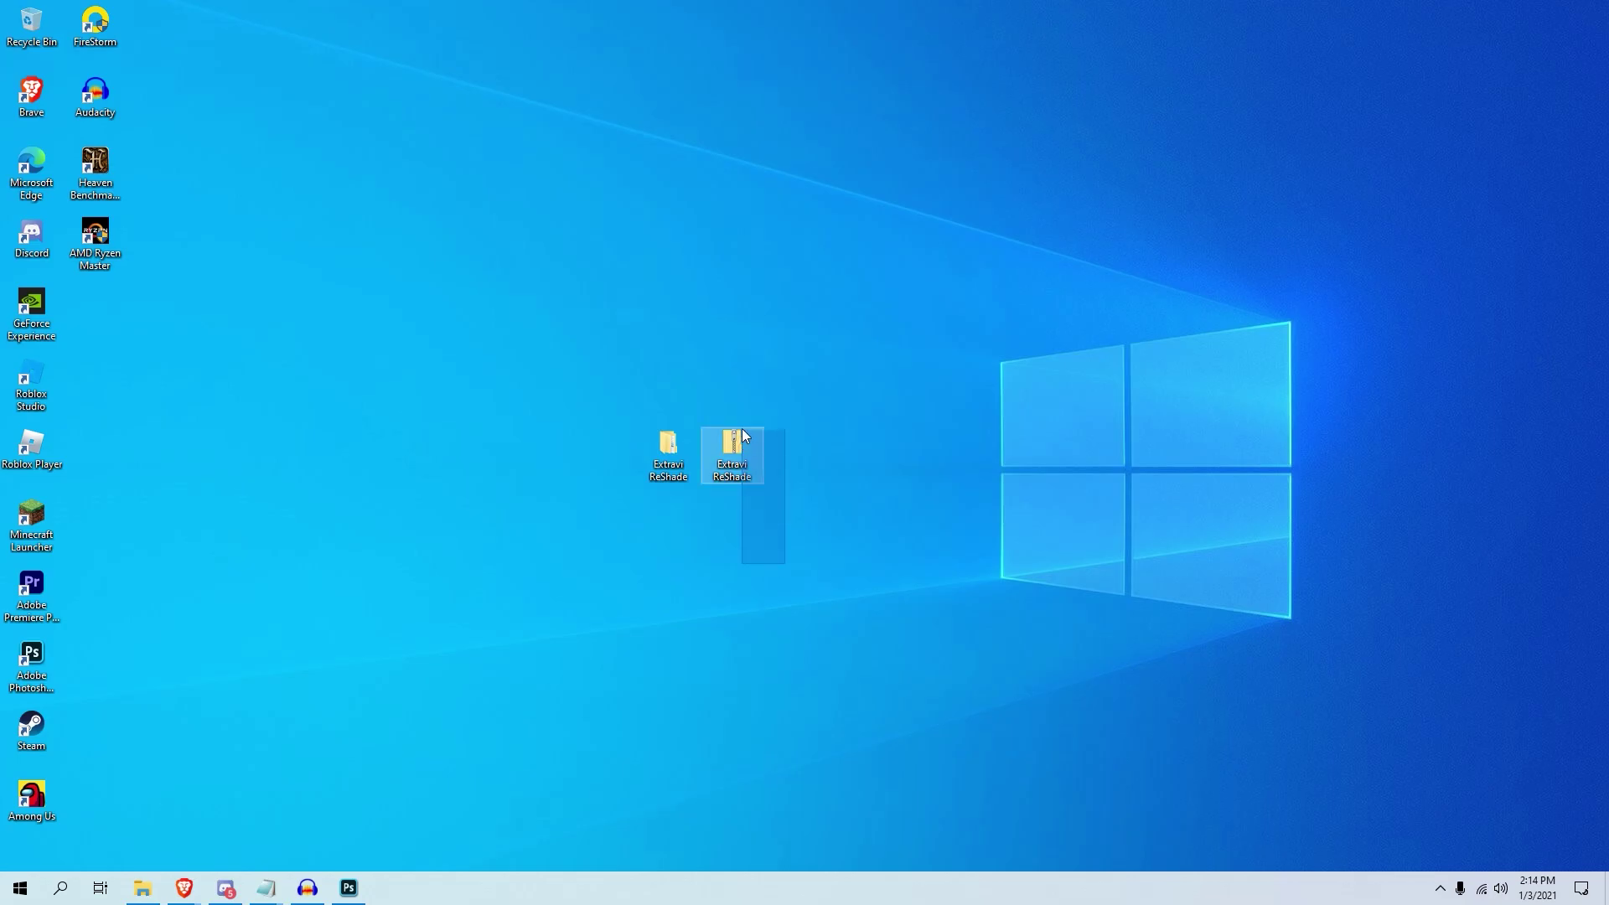
right_click(880, 491)
click(809, 733)
Step: Open the Extravi's ReShade 4.7.0 DBE subfolder and move its window to the right
double_click(671, 457)
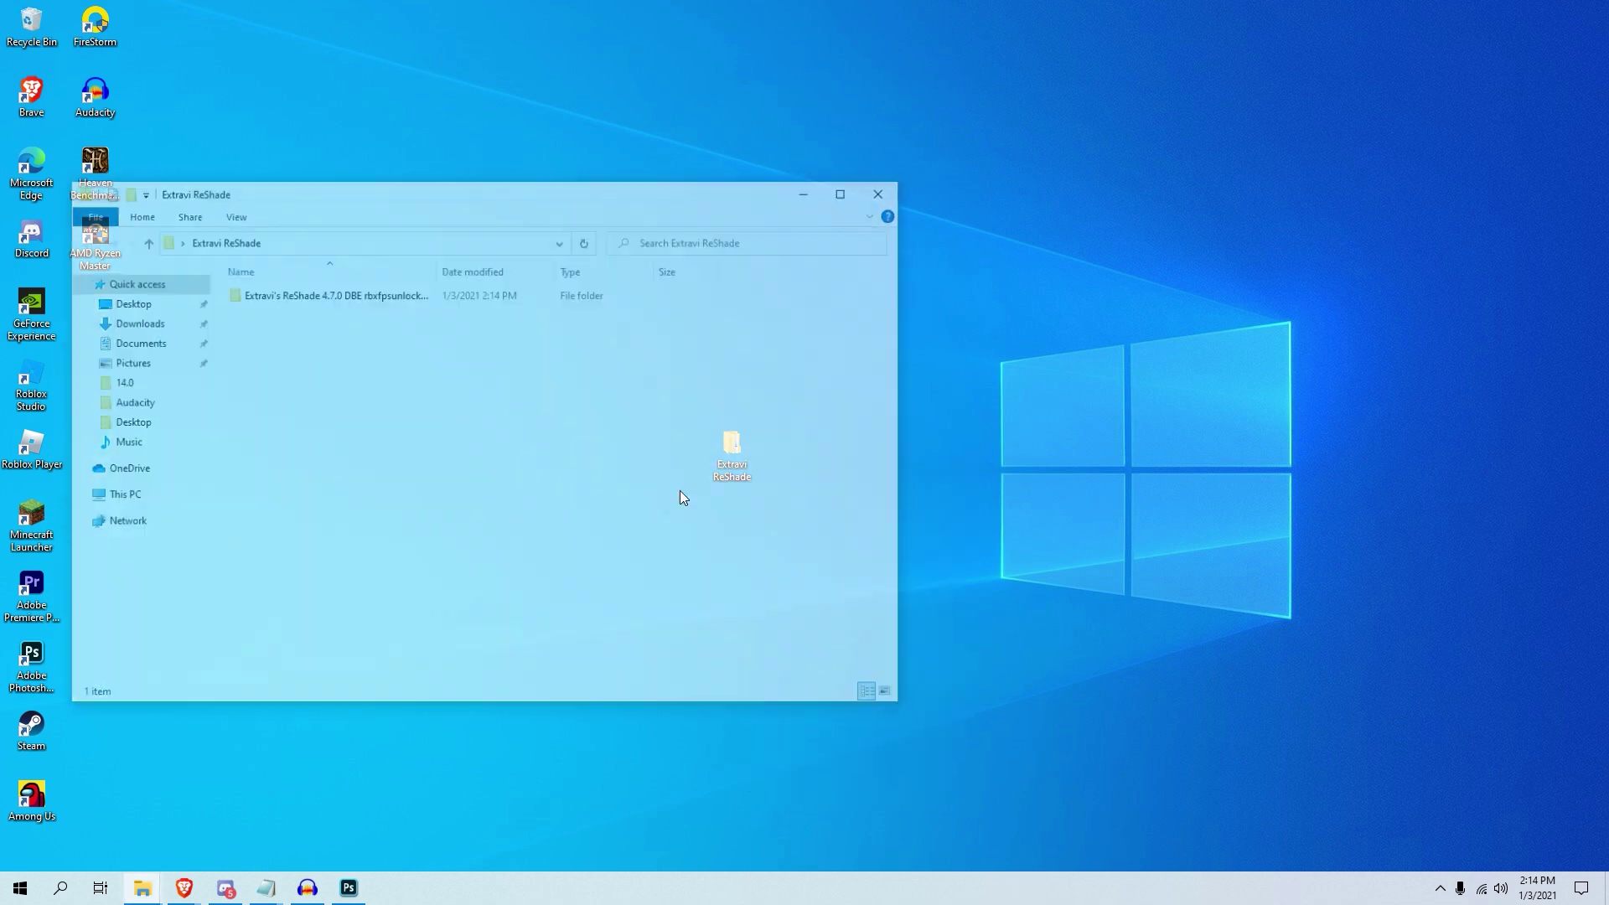
double_click(375, 298)
drag(348, 451, 389, 290)
drag(651, 190, 996, 183)
click(342, 370)
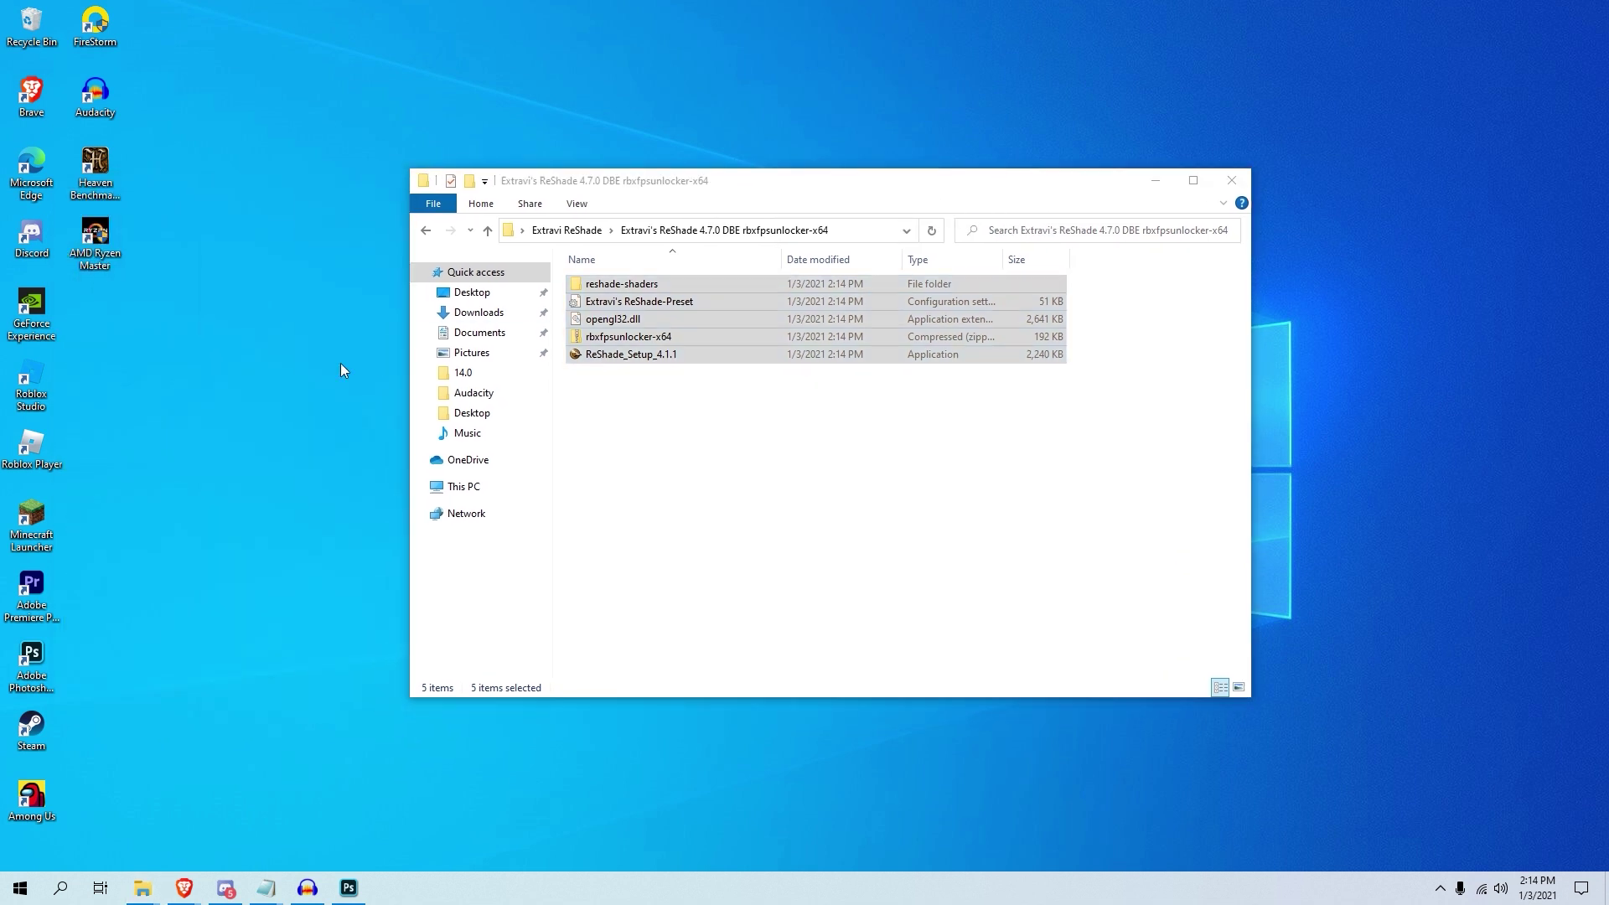
Step: Open Roblox Player's version folder from the shortcut's Properties and select its full path
mouse_move(24, 459)
mouse_down()
mouse_move(193, 474)
mouse_move(35, 456)
mouse_up()
right_click(29, 454)
click(97, 755)
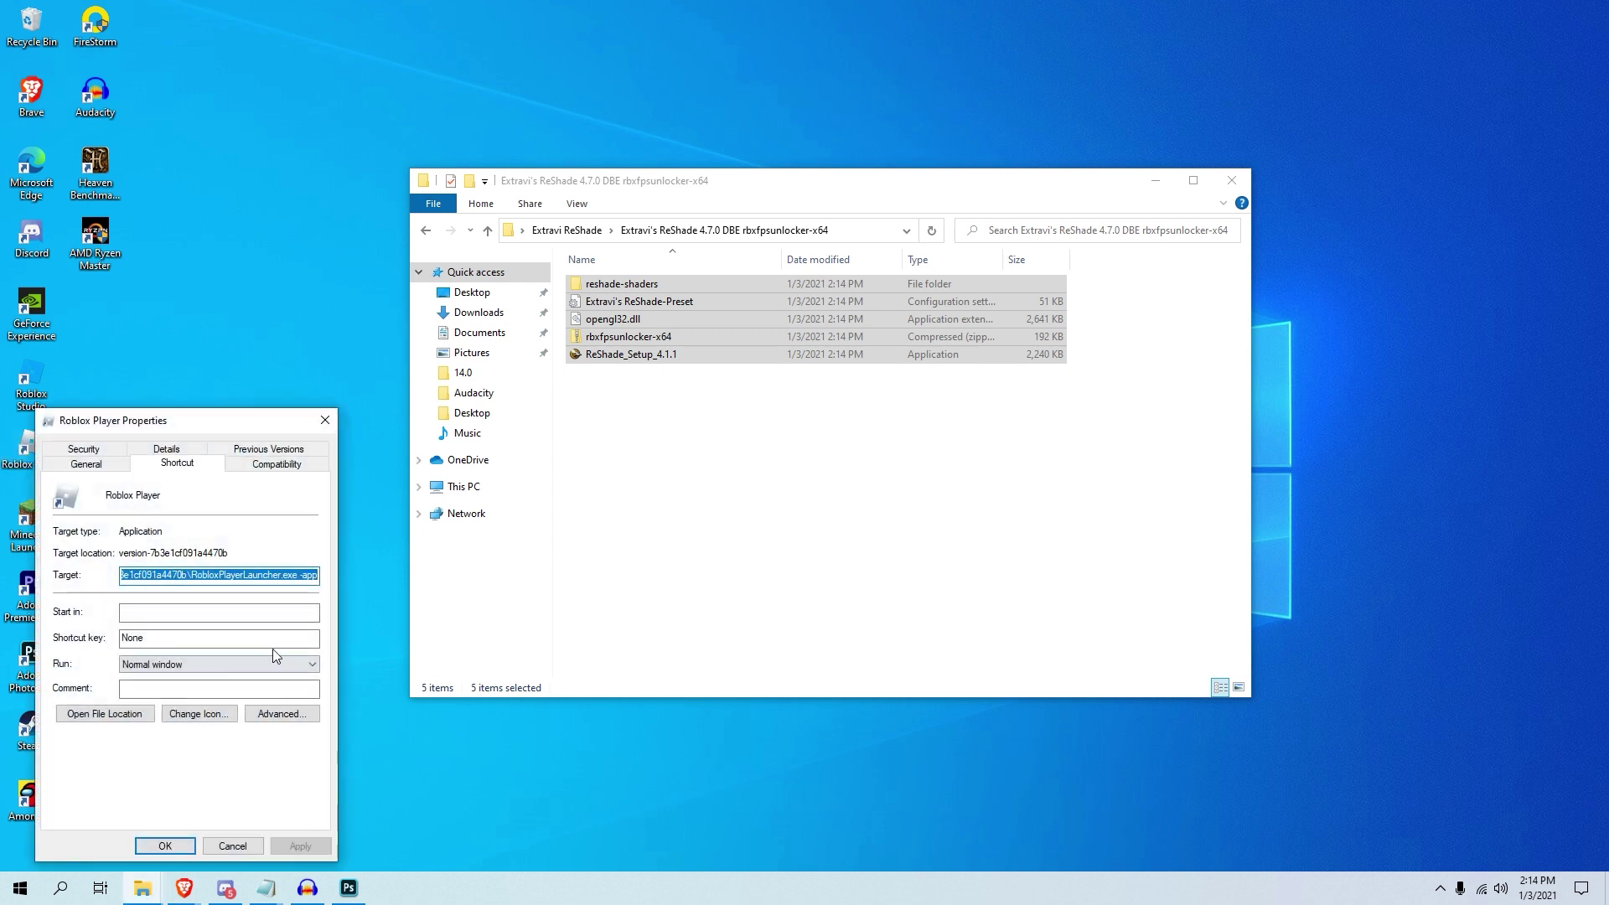
click(104, 719)
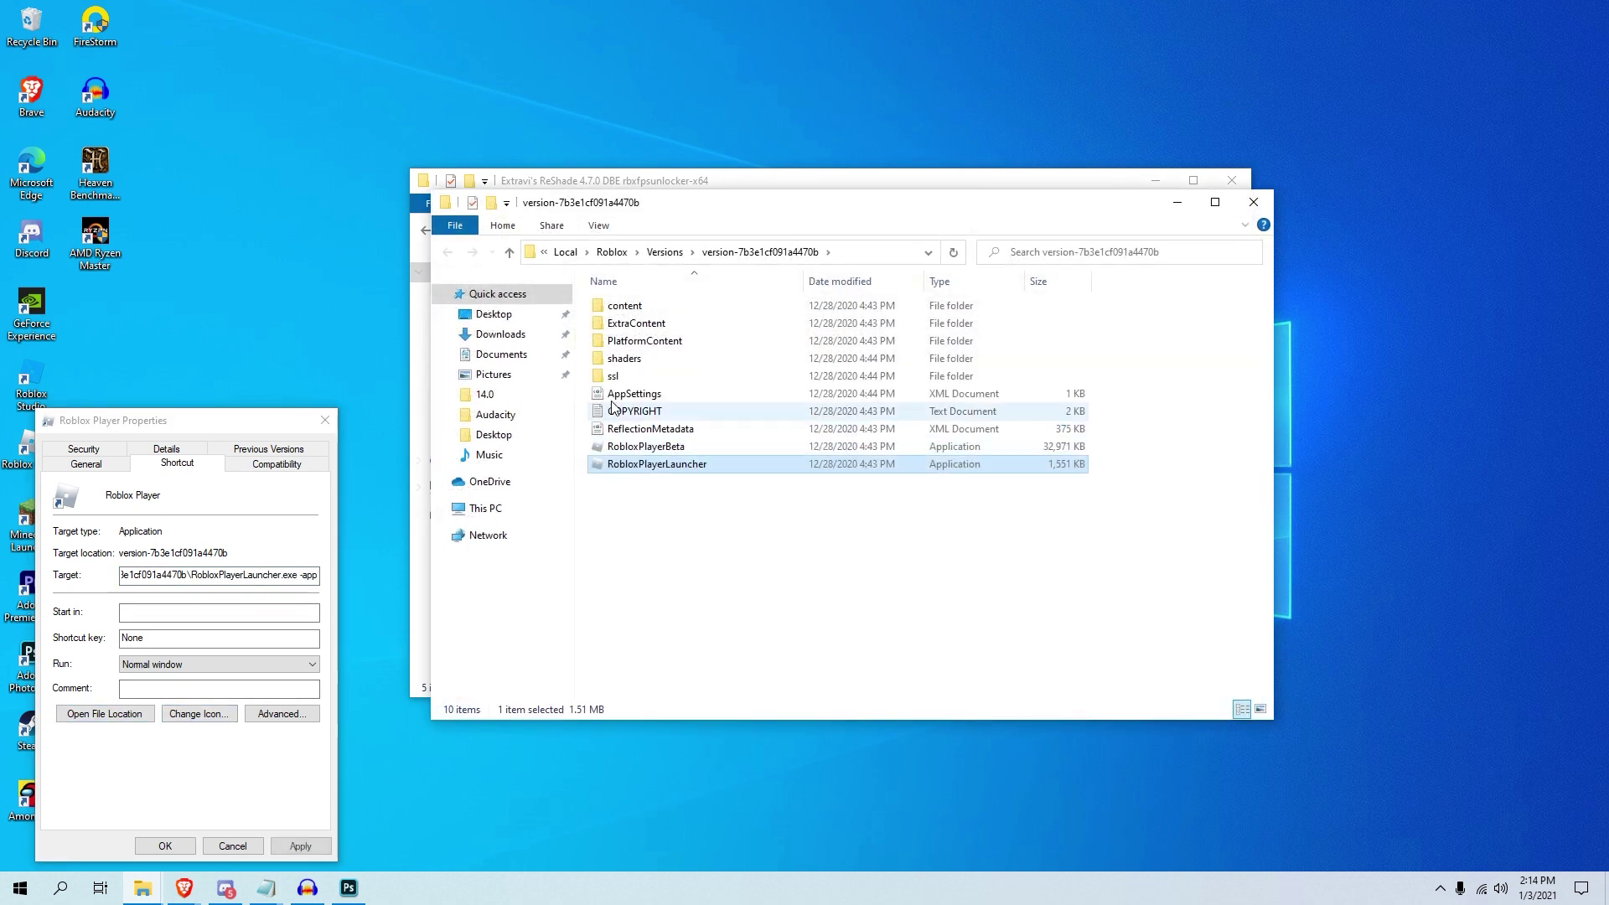
click(924, 255)
key(ctrl+c)
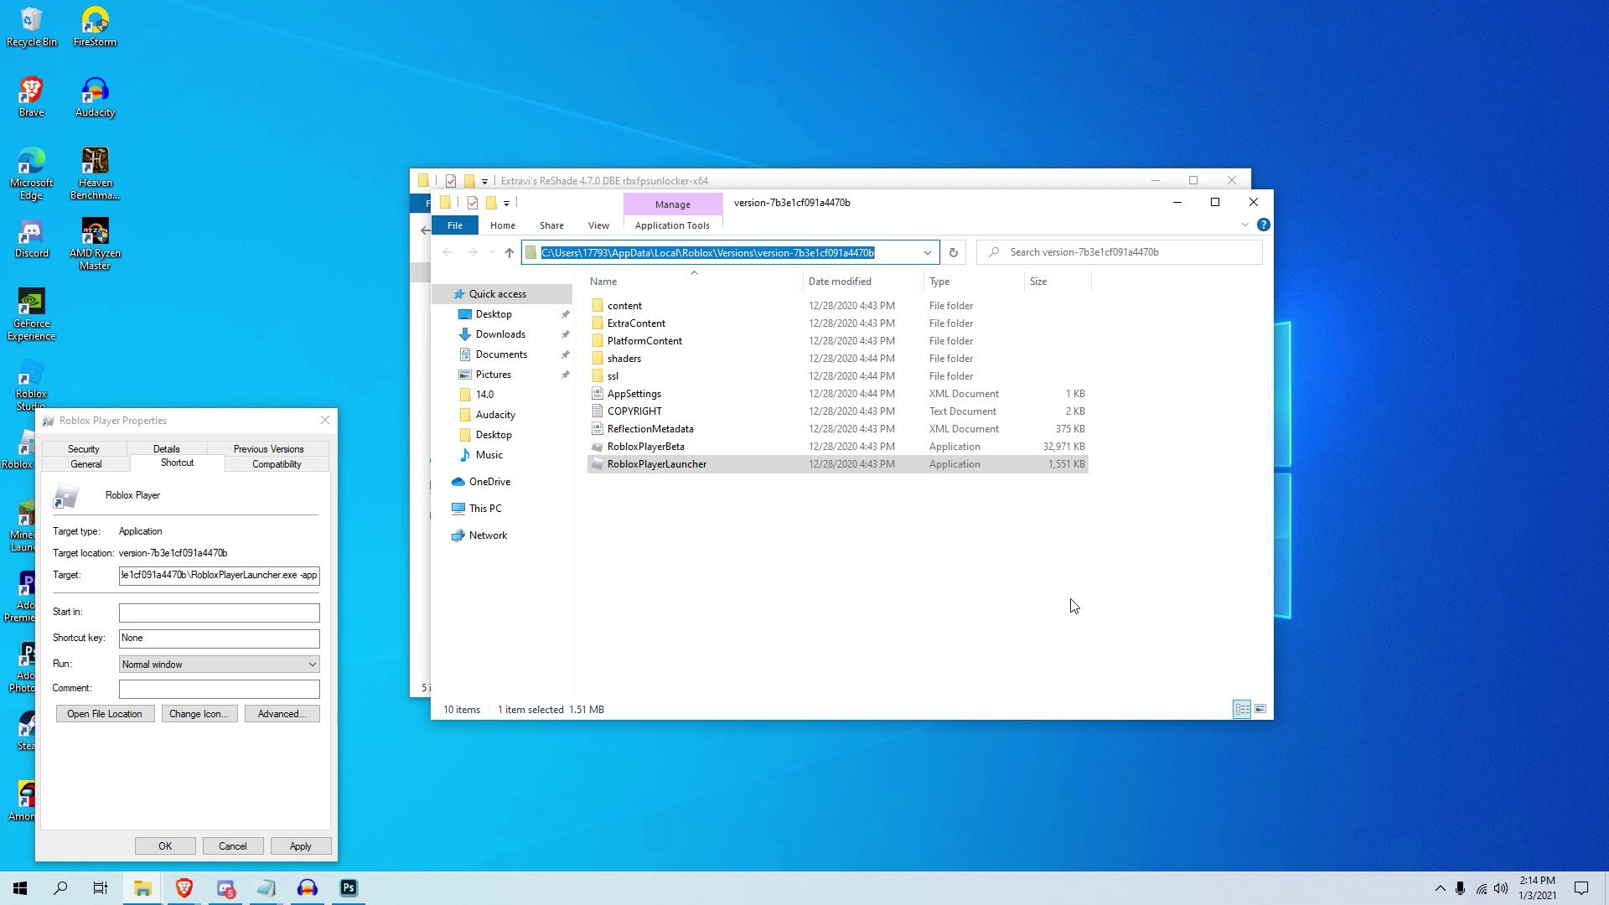
Step: Select the ReShade_Setup_4.1.1 installer in the ReShade files window
click(928, 182)
click(821, 387)
click(786, 356)
Step: Launch ReShade_Setup_4.1.1 and target RobloxPlayerBeta in the pasted Roblox version folder
double_click(786, 356)
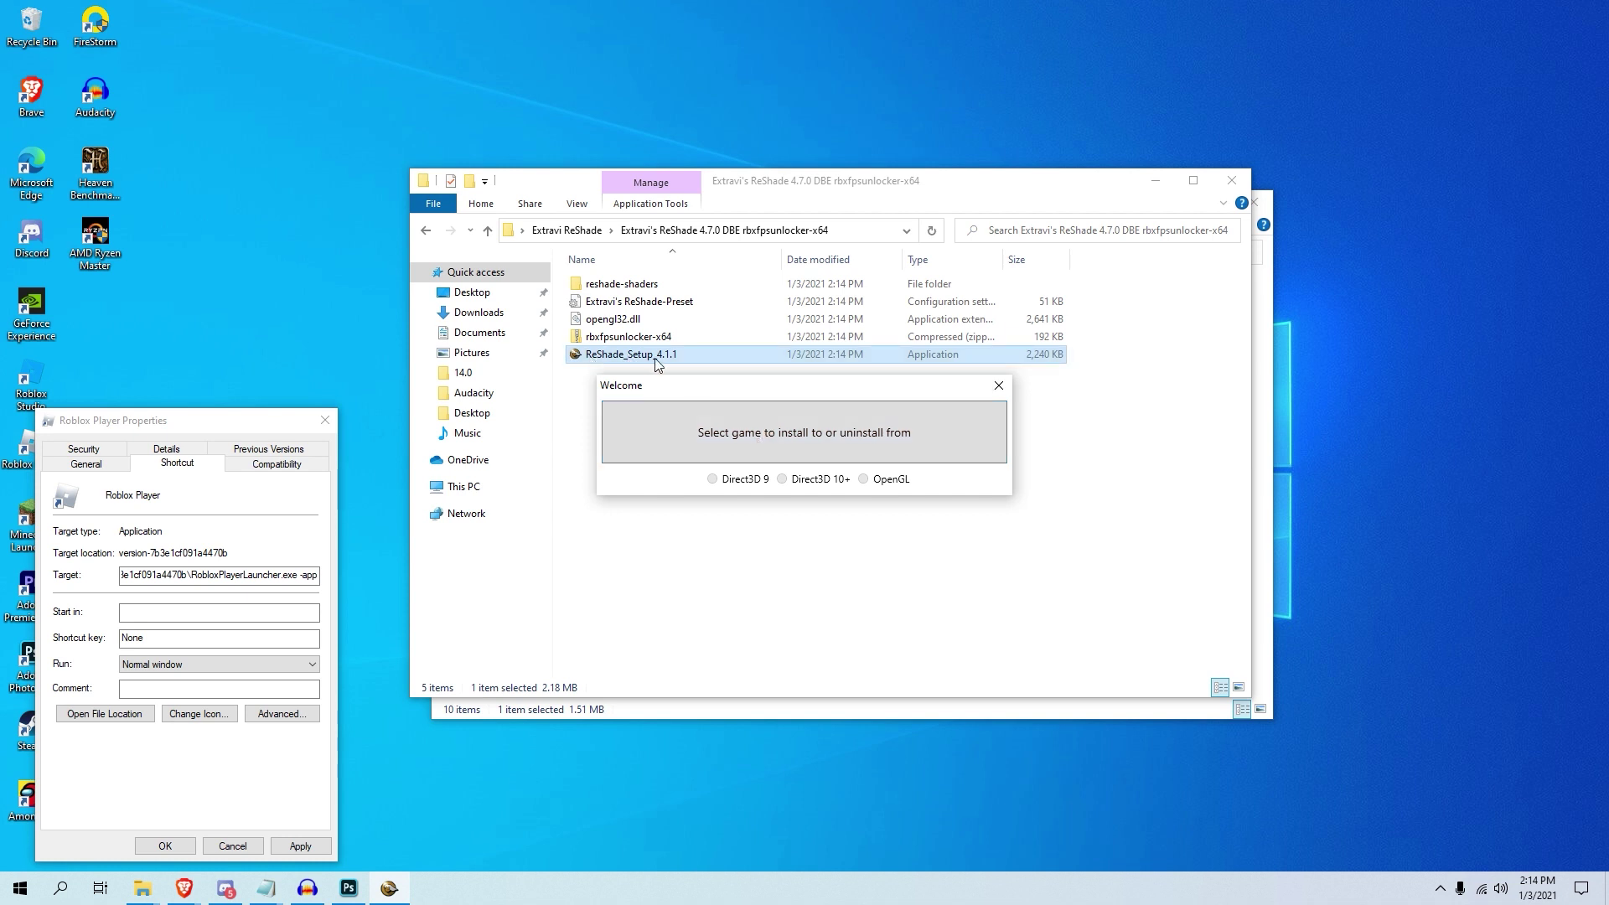
click(714, 459)
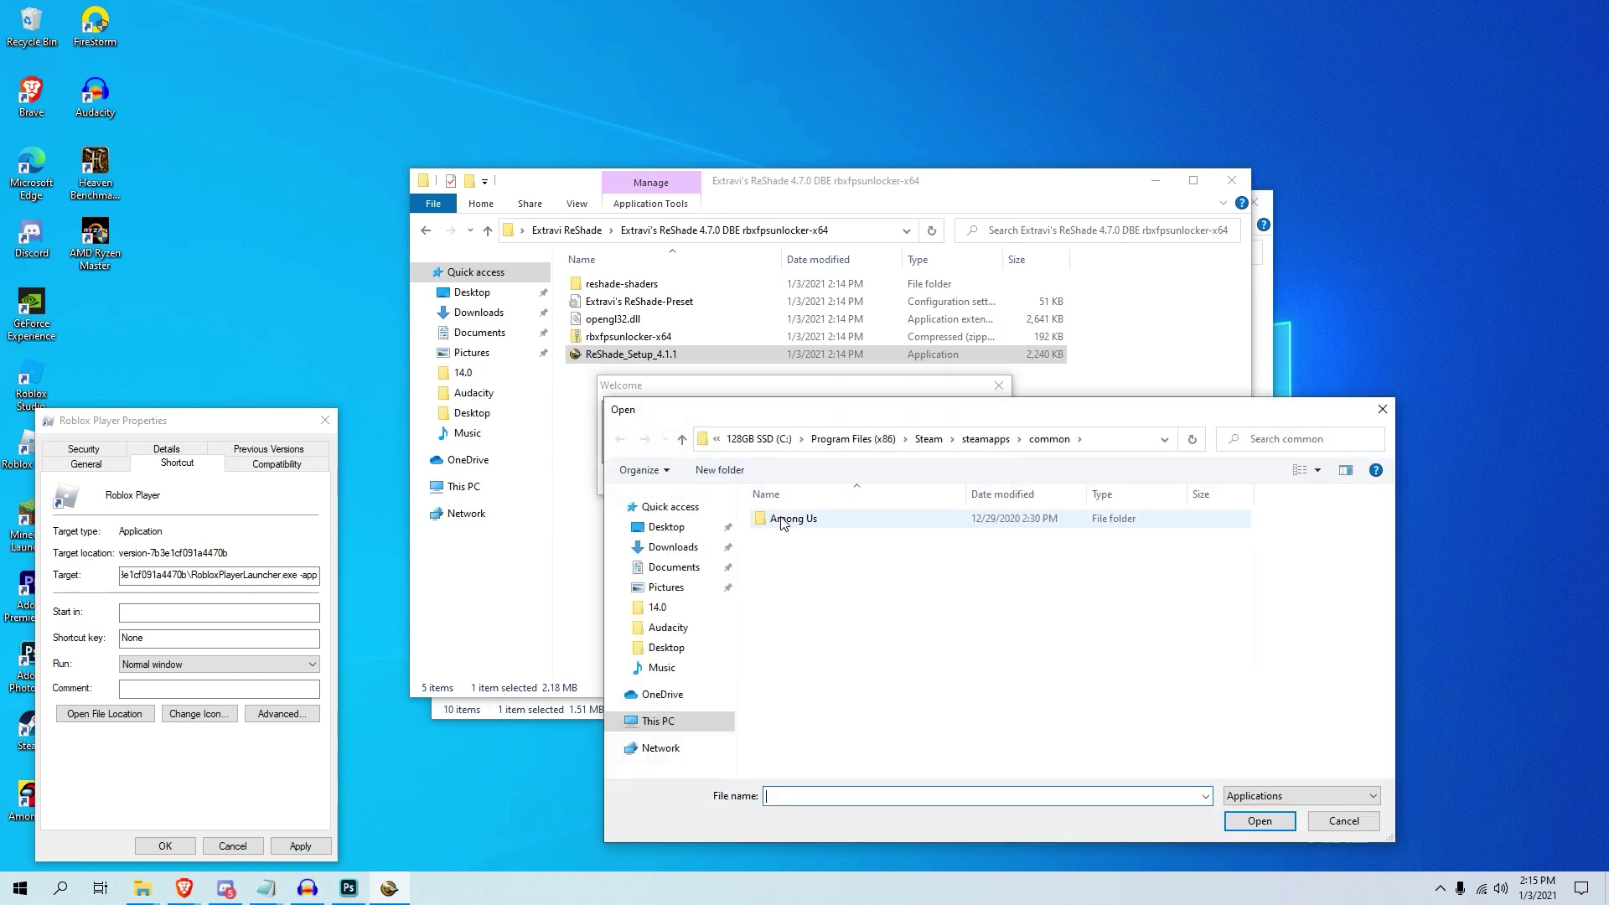
click(1148, 442)
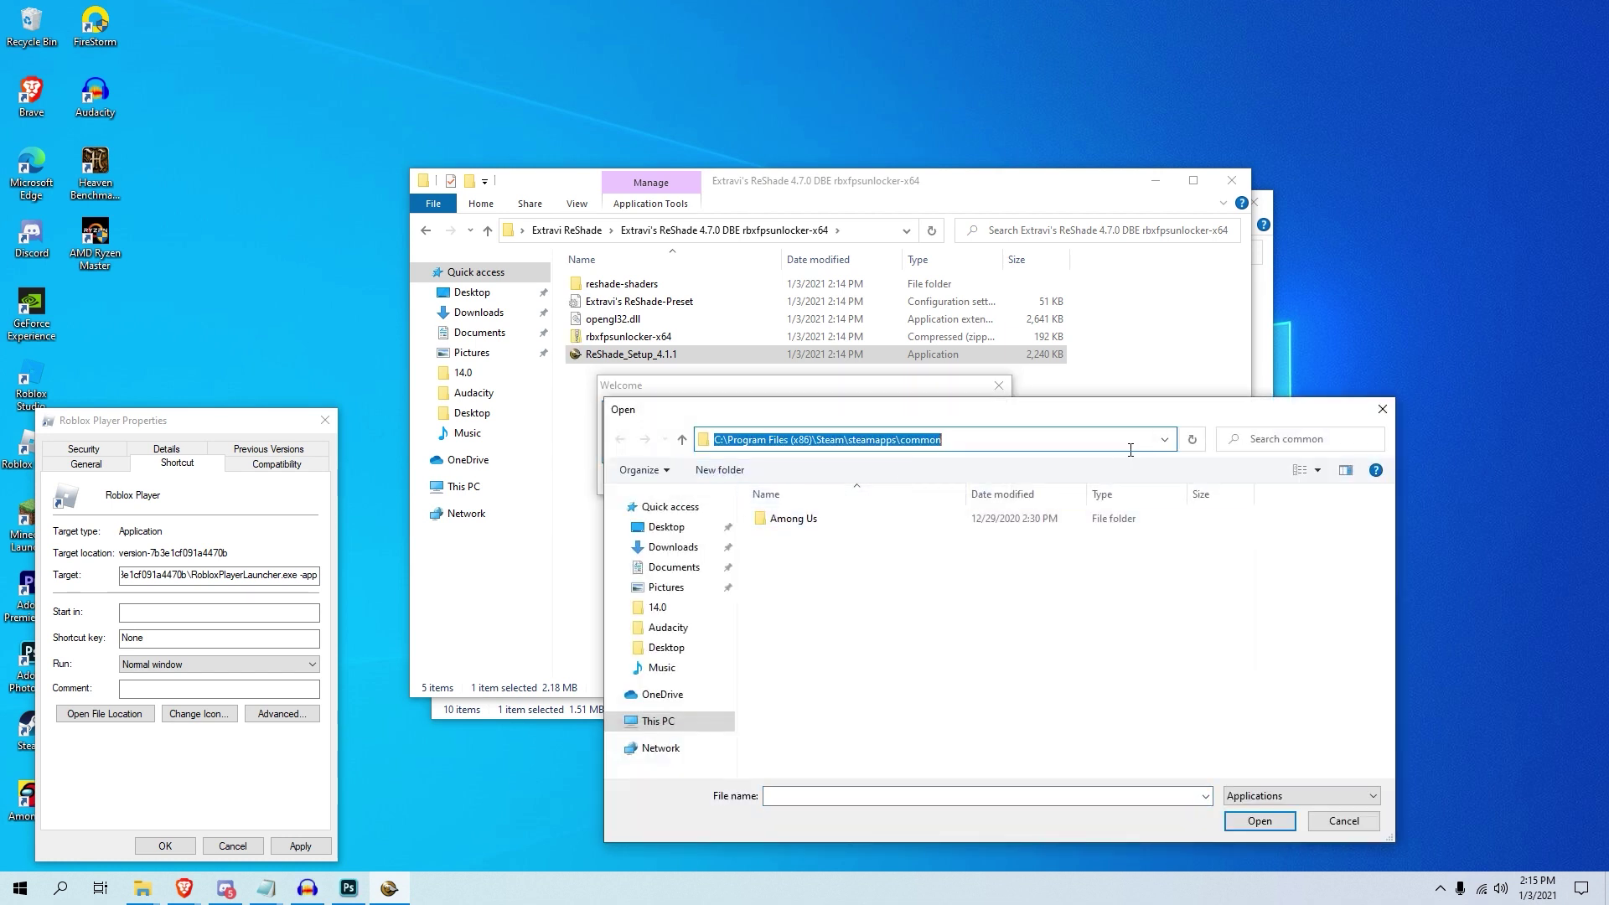
key(ctrl+v)
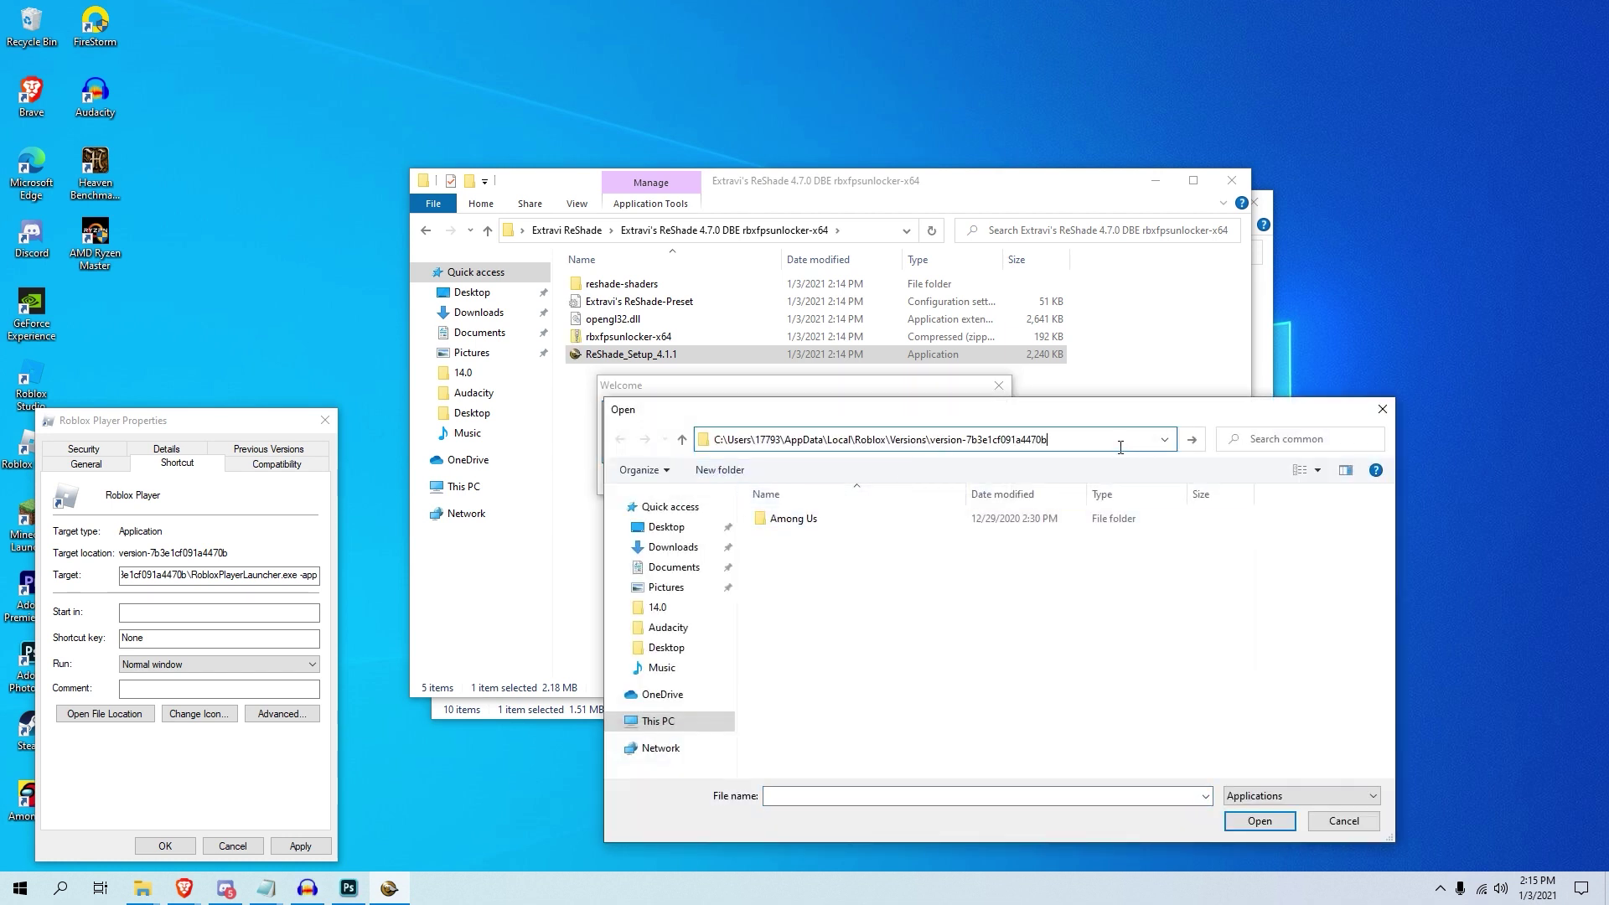
key(Return)
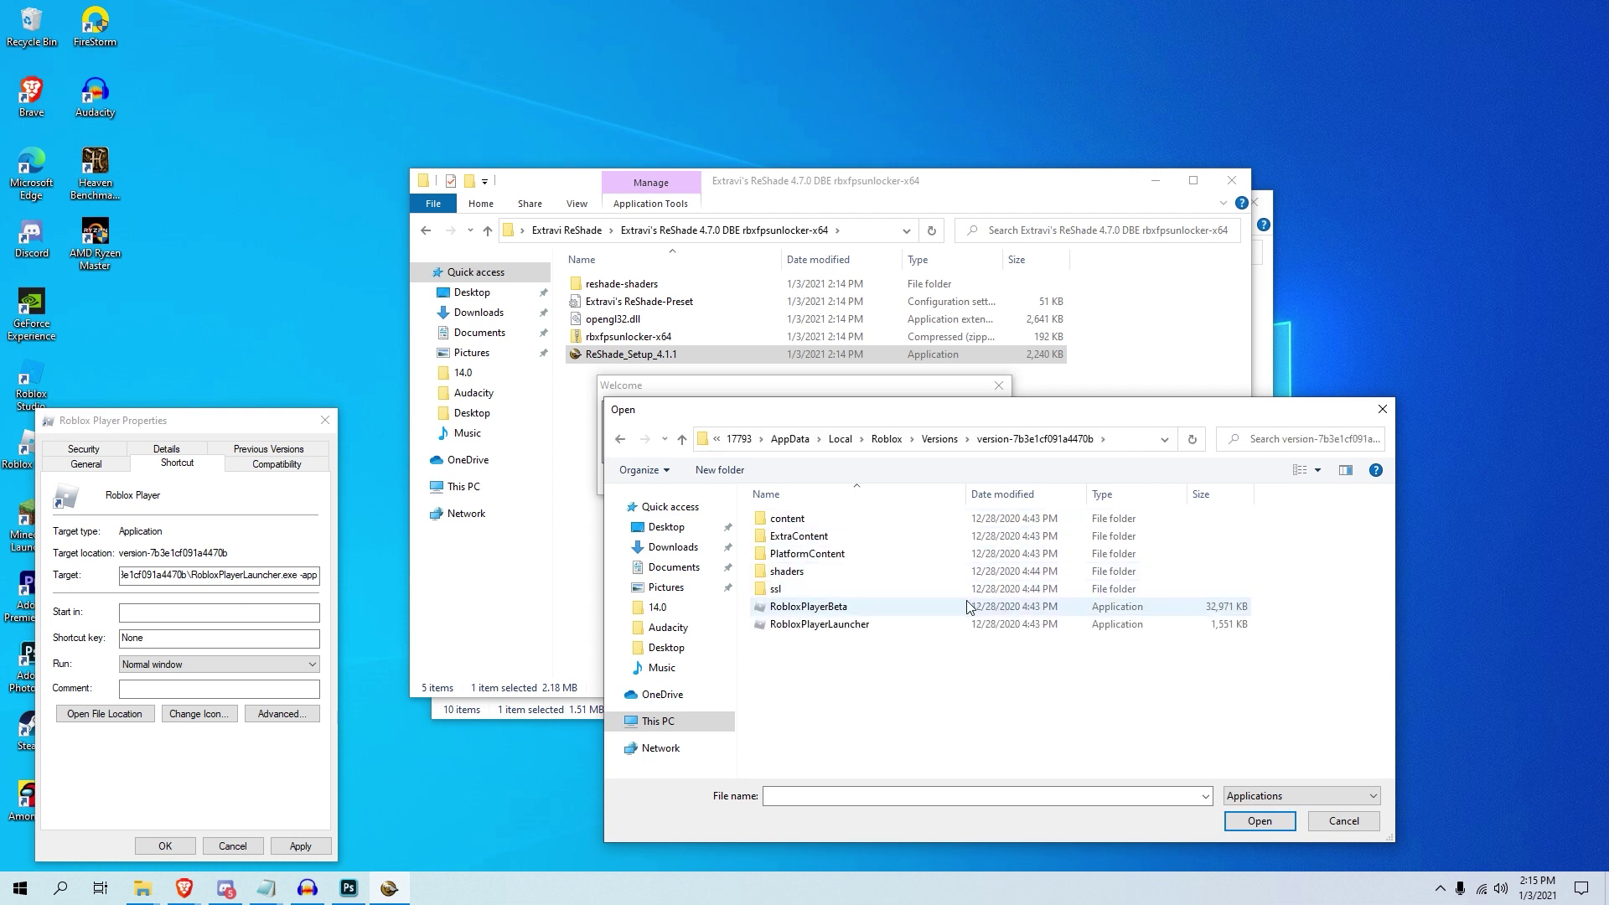
click(947, 614)
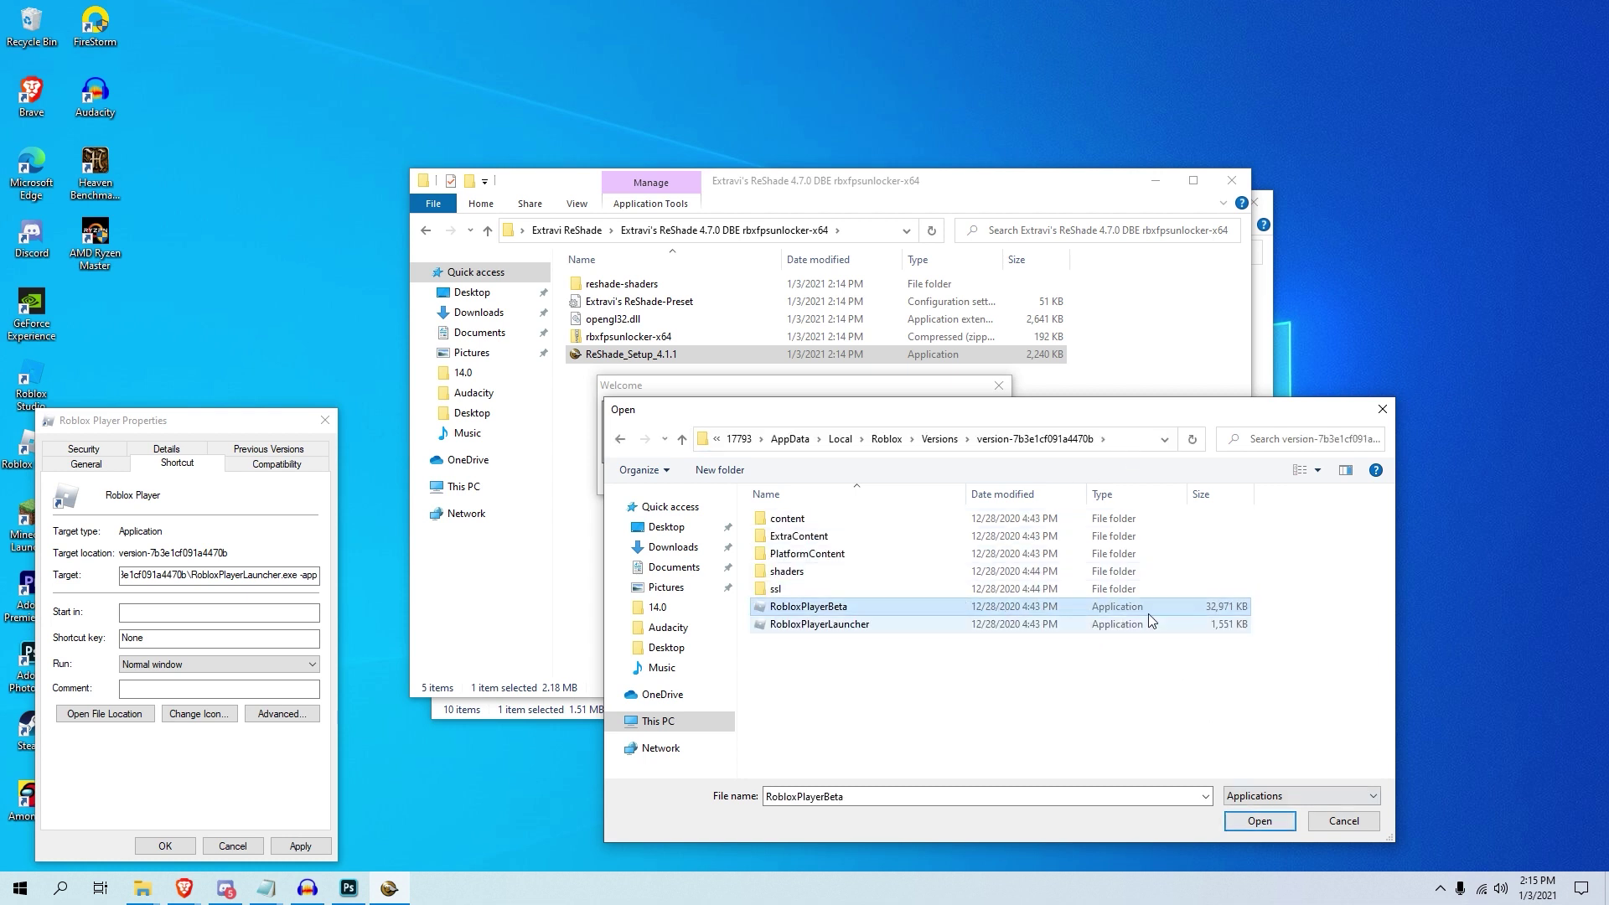
click(1260, 824)
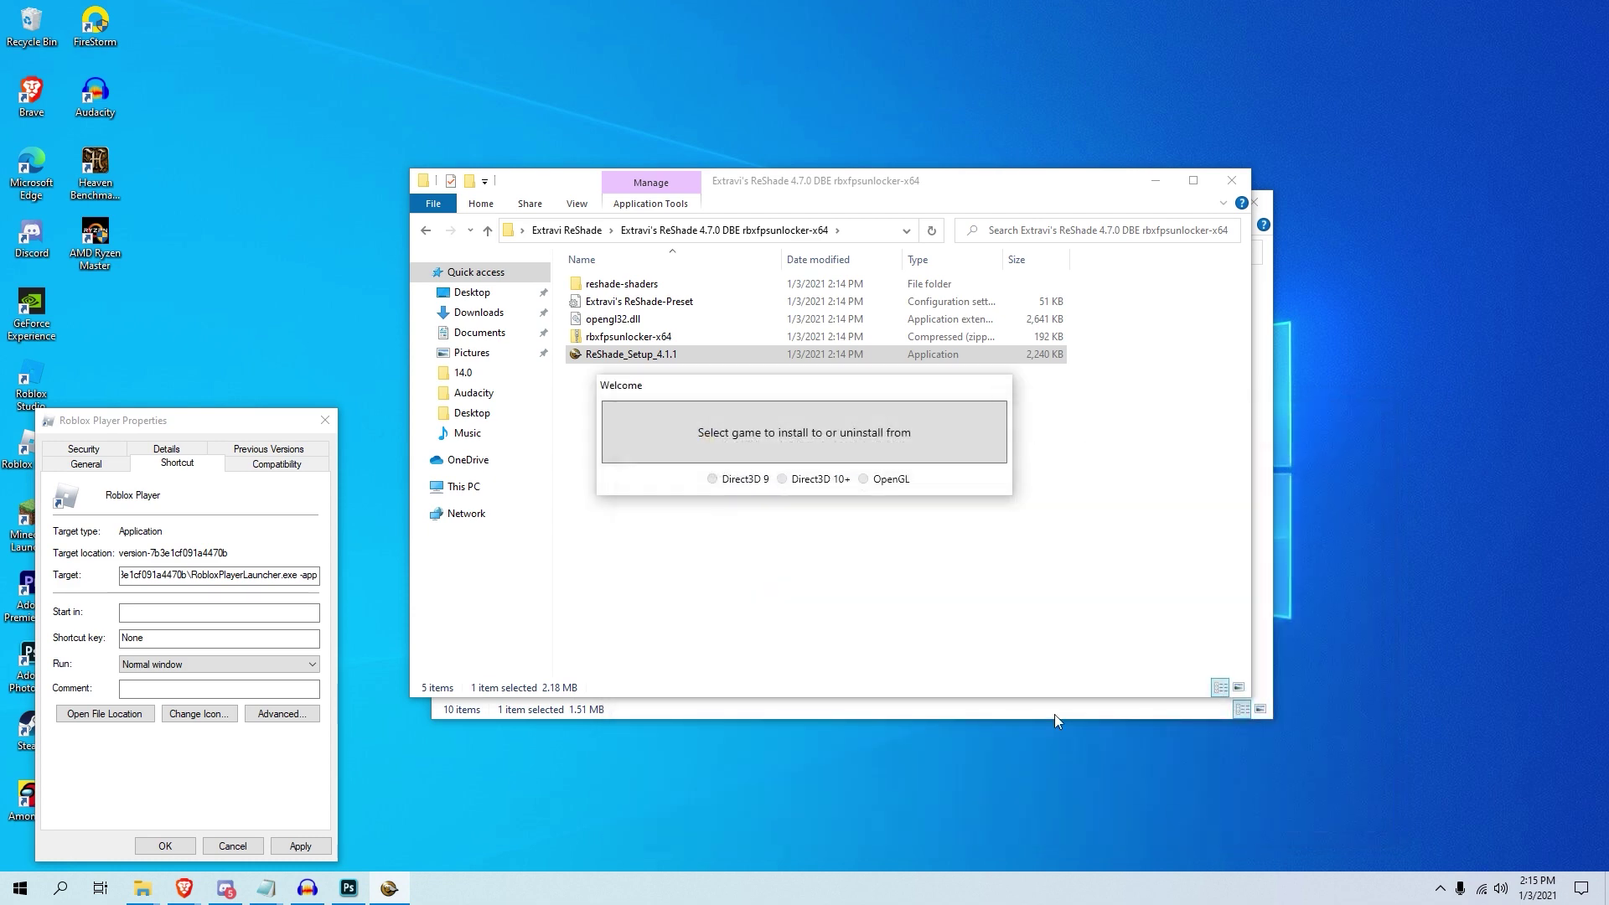
Step: Accept the standard effects download, keep all effect files, and finish the OpenGL install
click(863, 479)
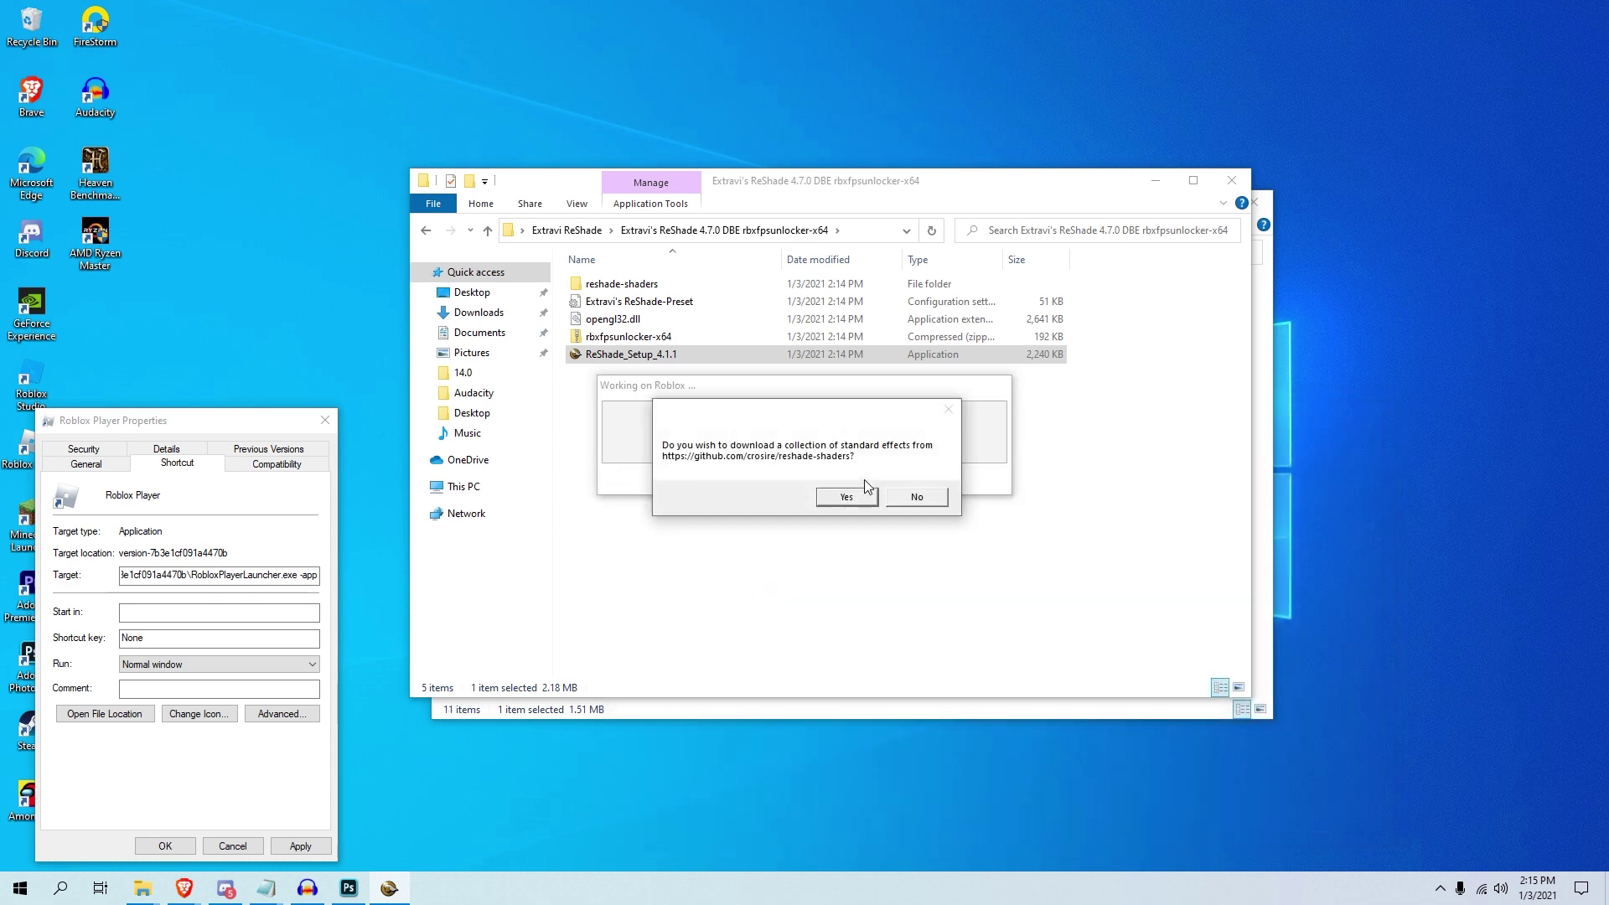
click(848, 501)
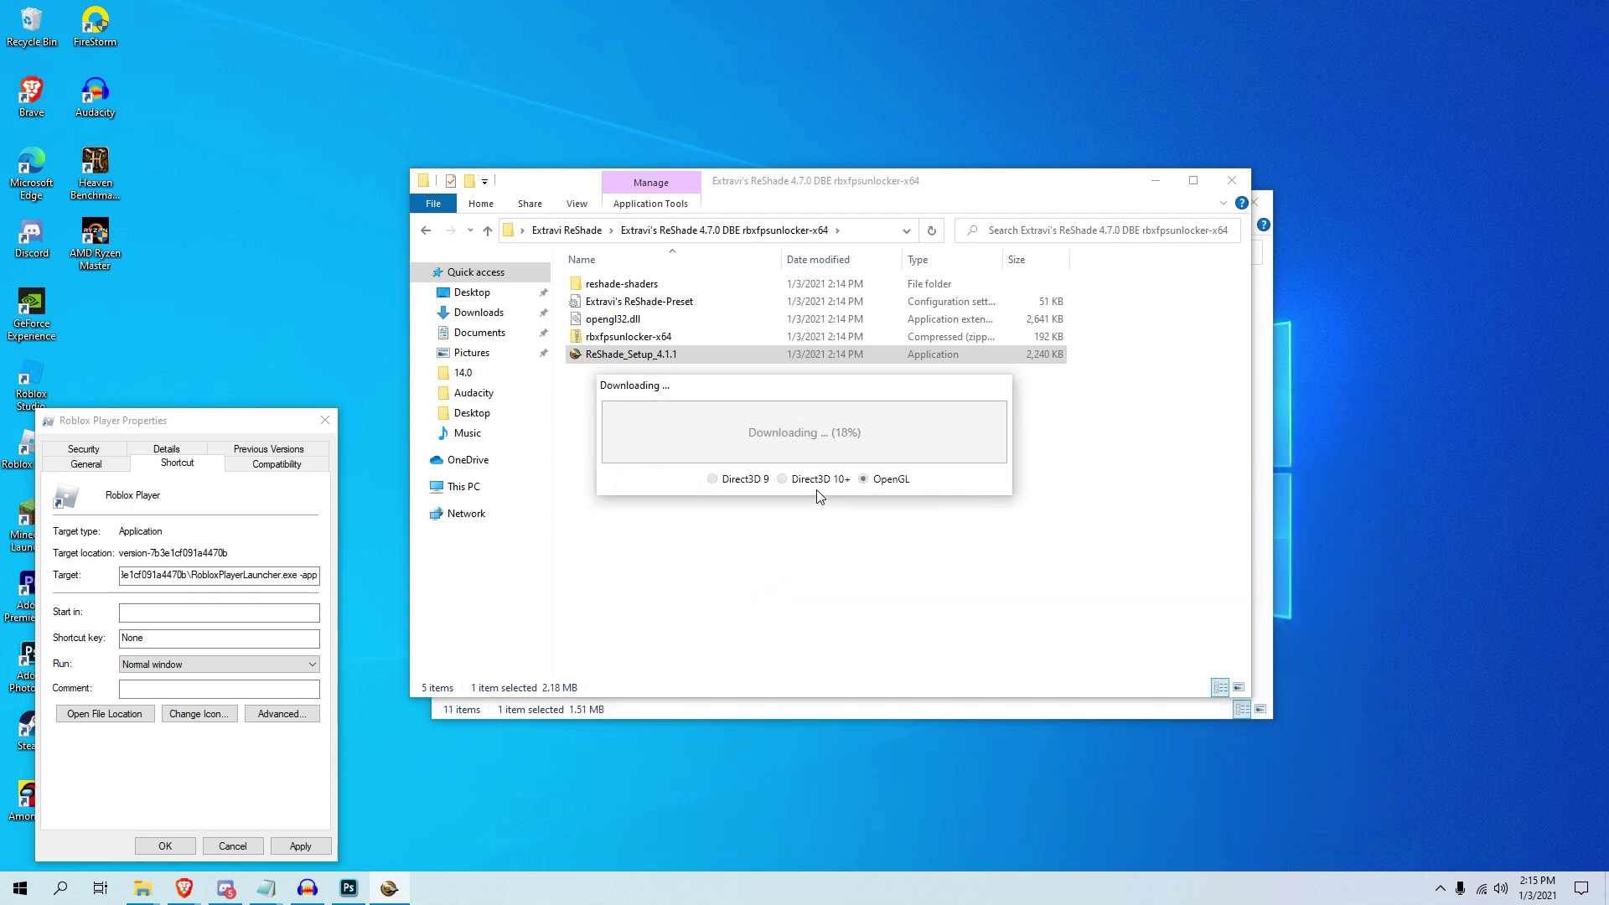
scroll(756, 497, down, 2)
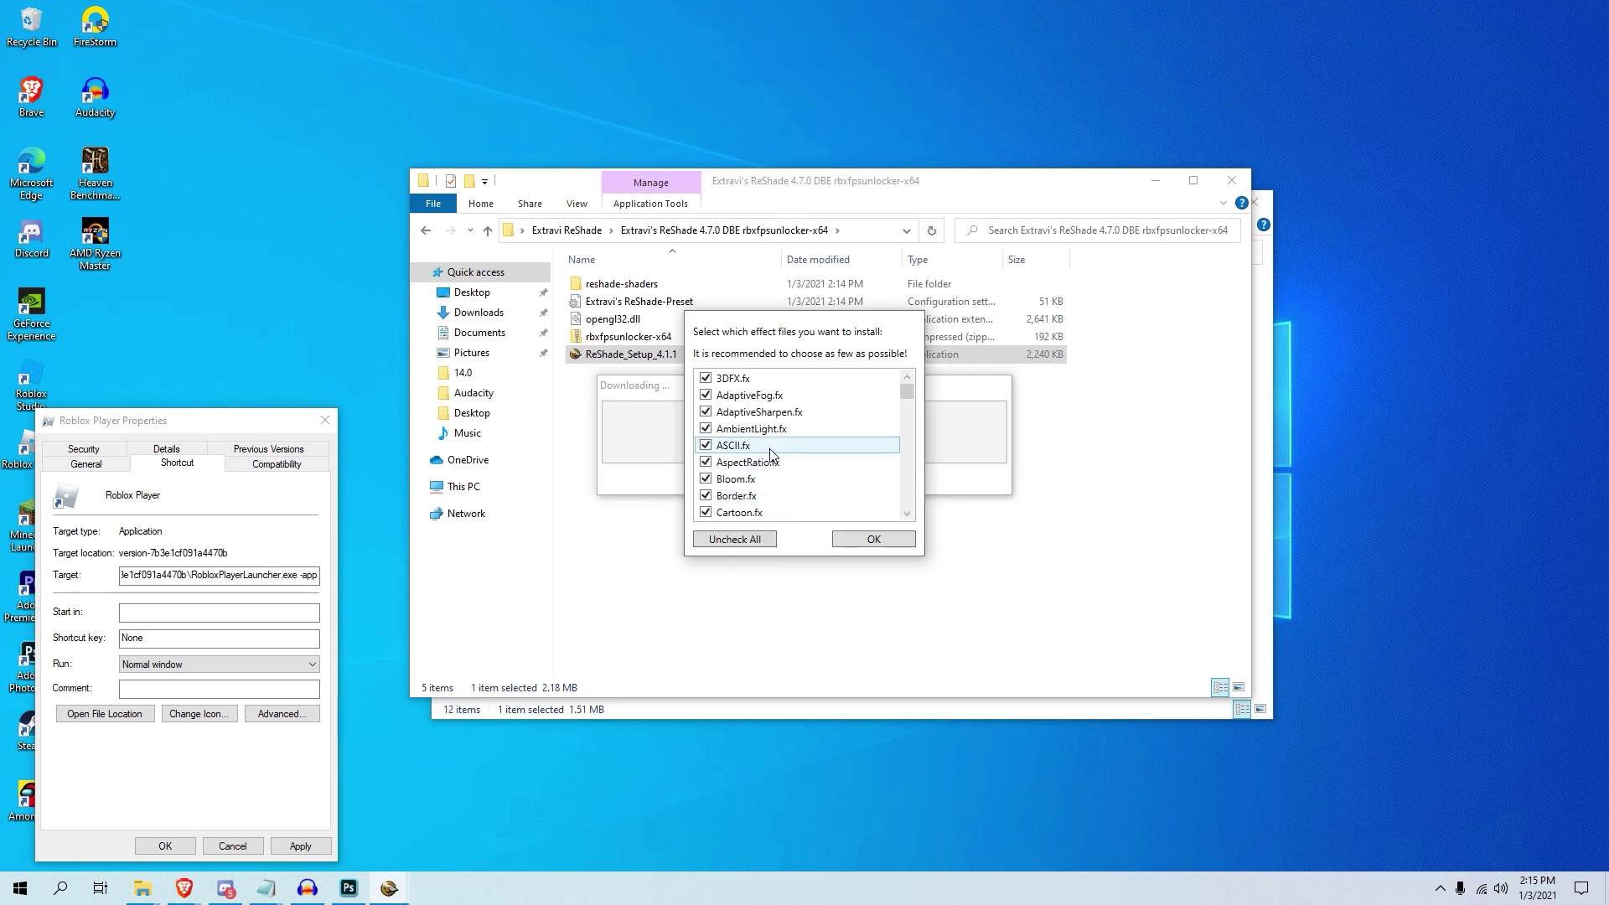
click(857, 541)
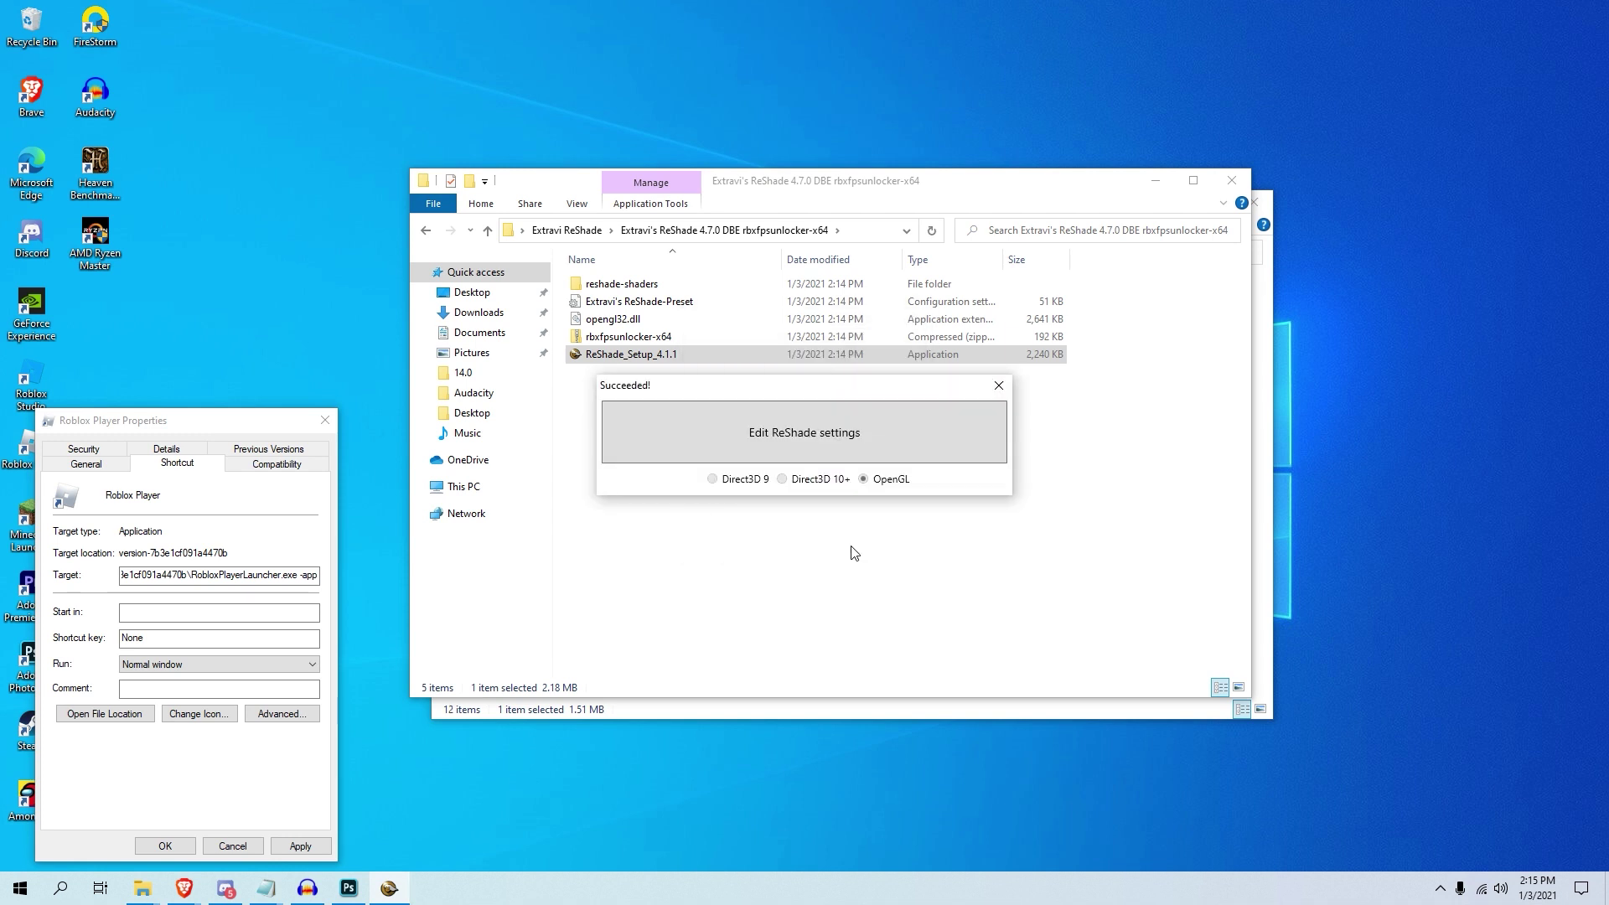
Step: Move reshade-shaders, Extravi's ReShade-Preset and opengl32.dll into version-7b3e1cf091a4470b, replacing existing files
click(831, 552)
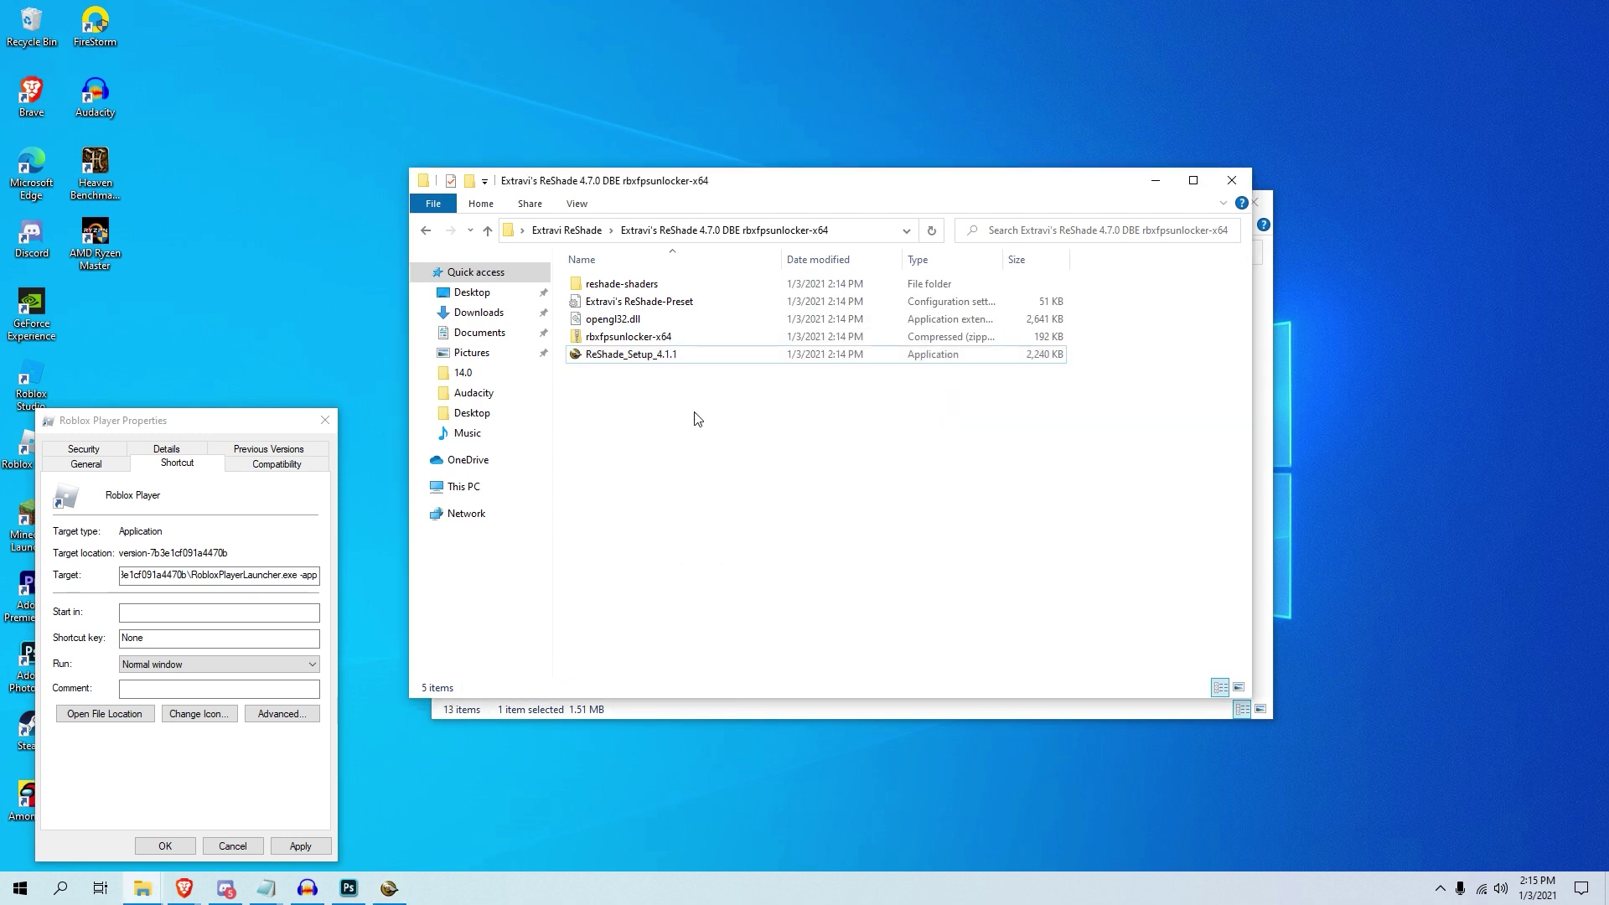
drag(821, 184, 760, 183)
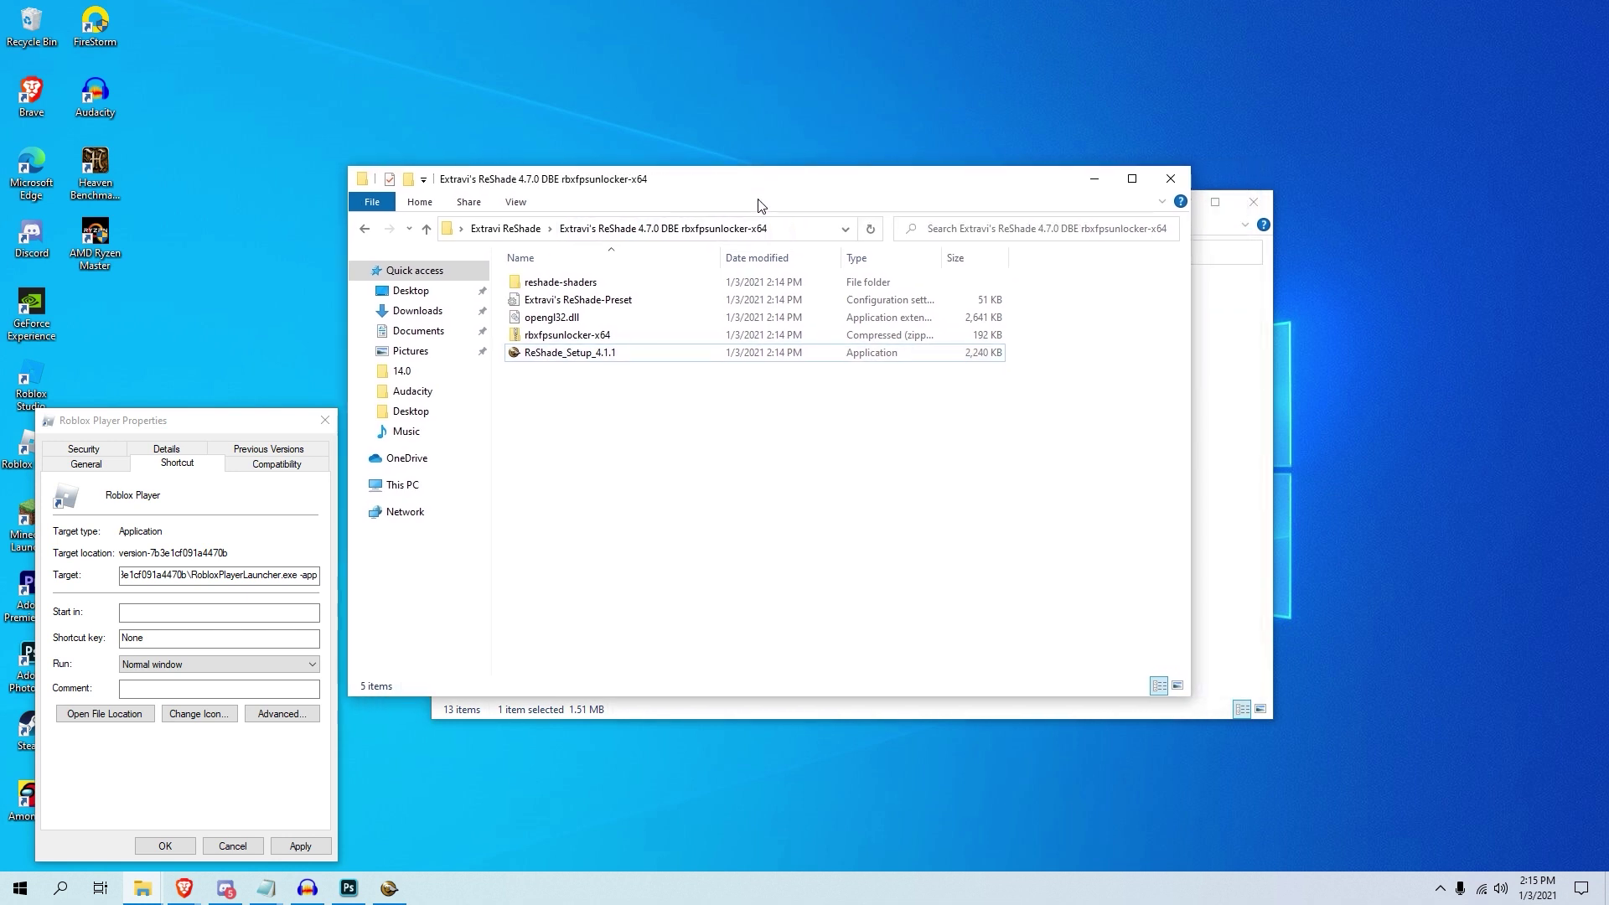
click(755, 320)
drag(1030, 319, 942, 283)
drag(731, 186, 424, 194)
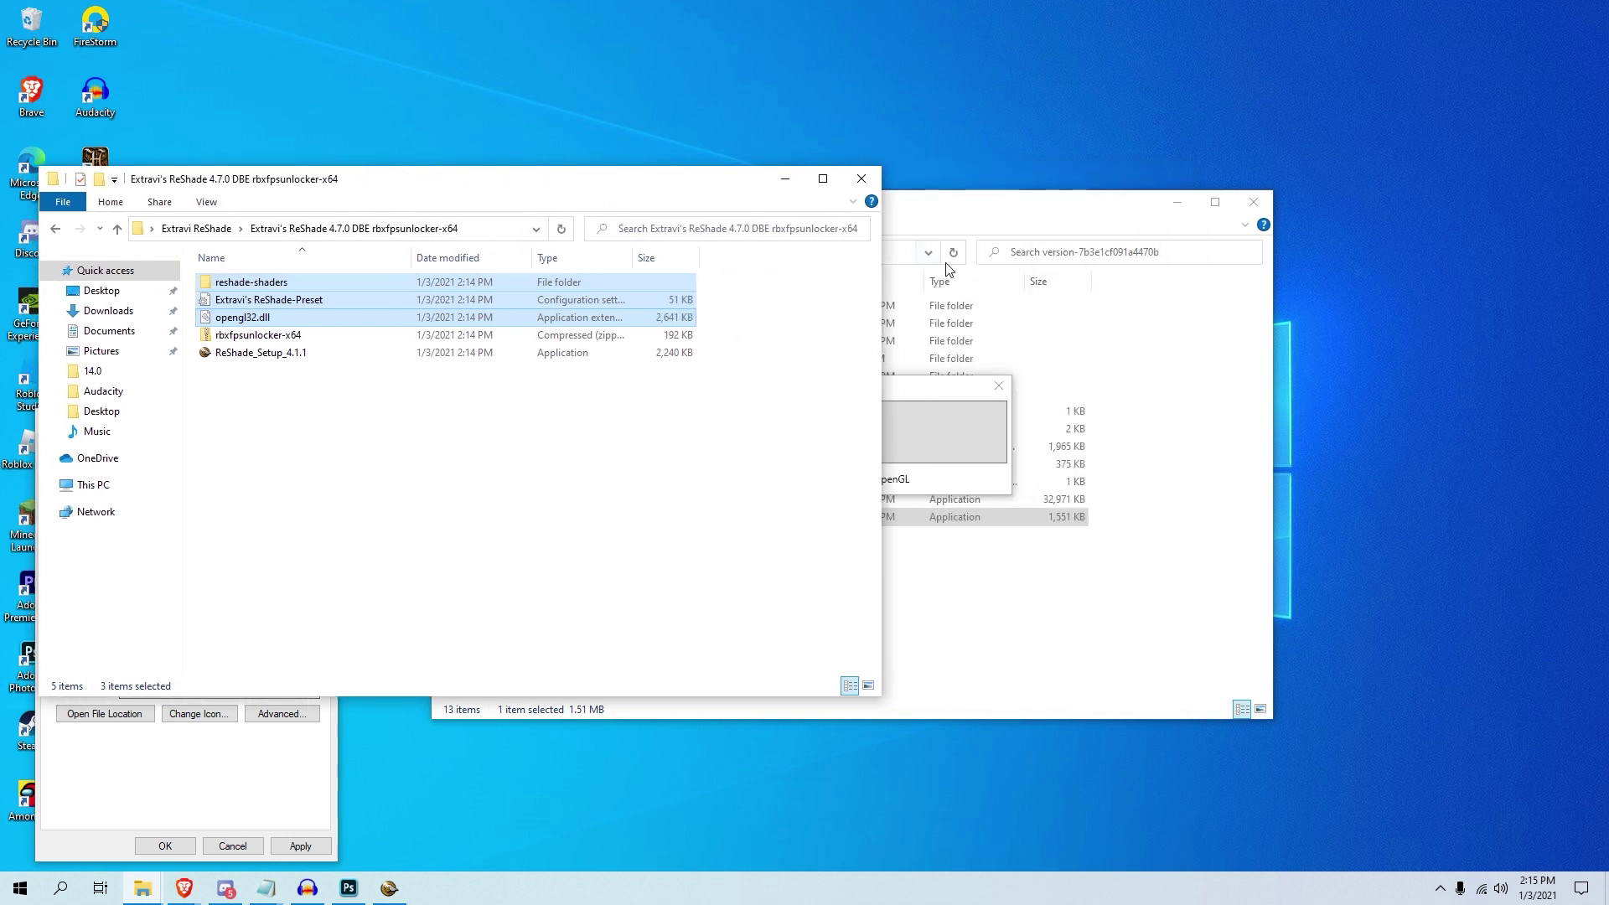
drag(1002, 215, 1107, 202)
click(472, 390)
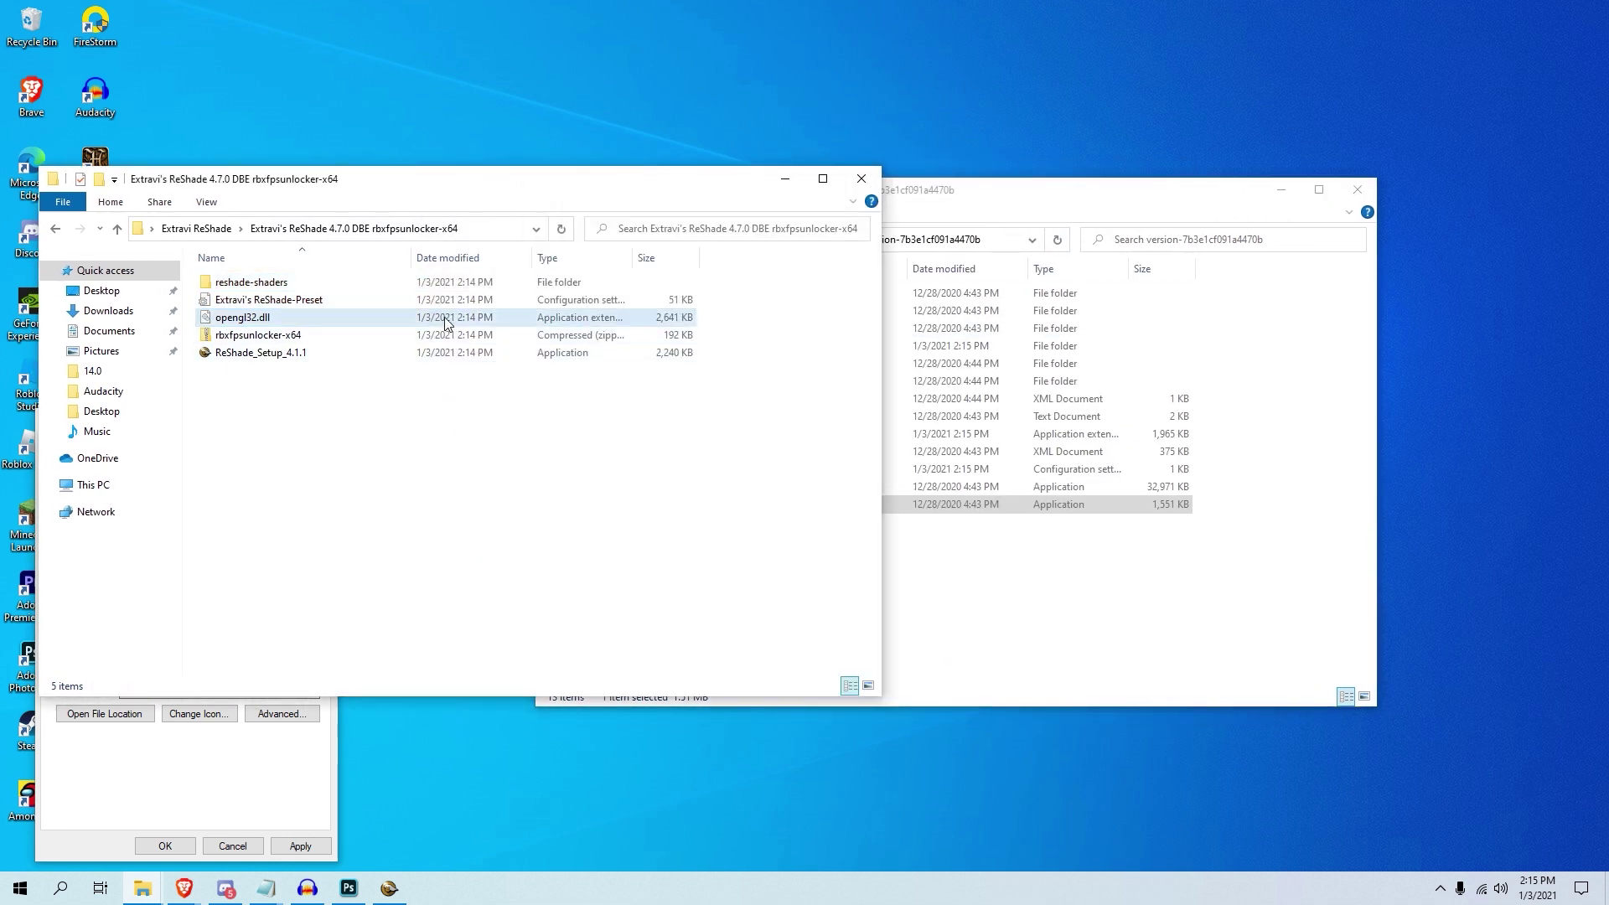
drag(725, 310, 1046, 540)
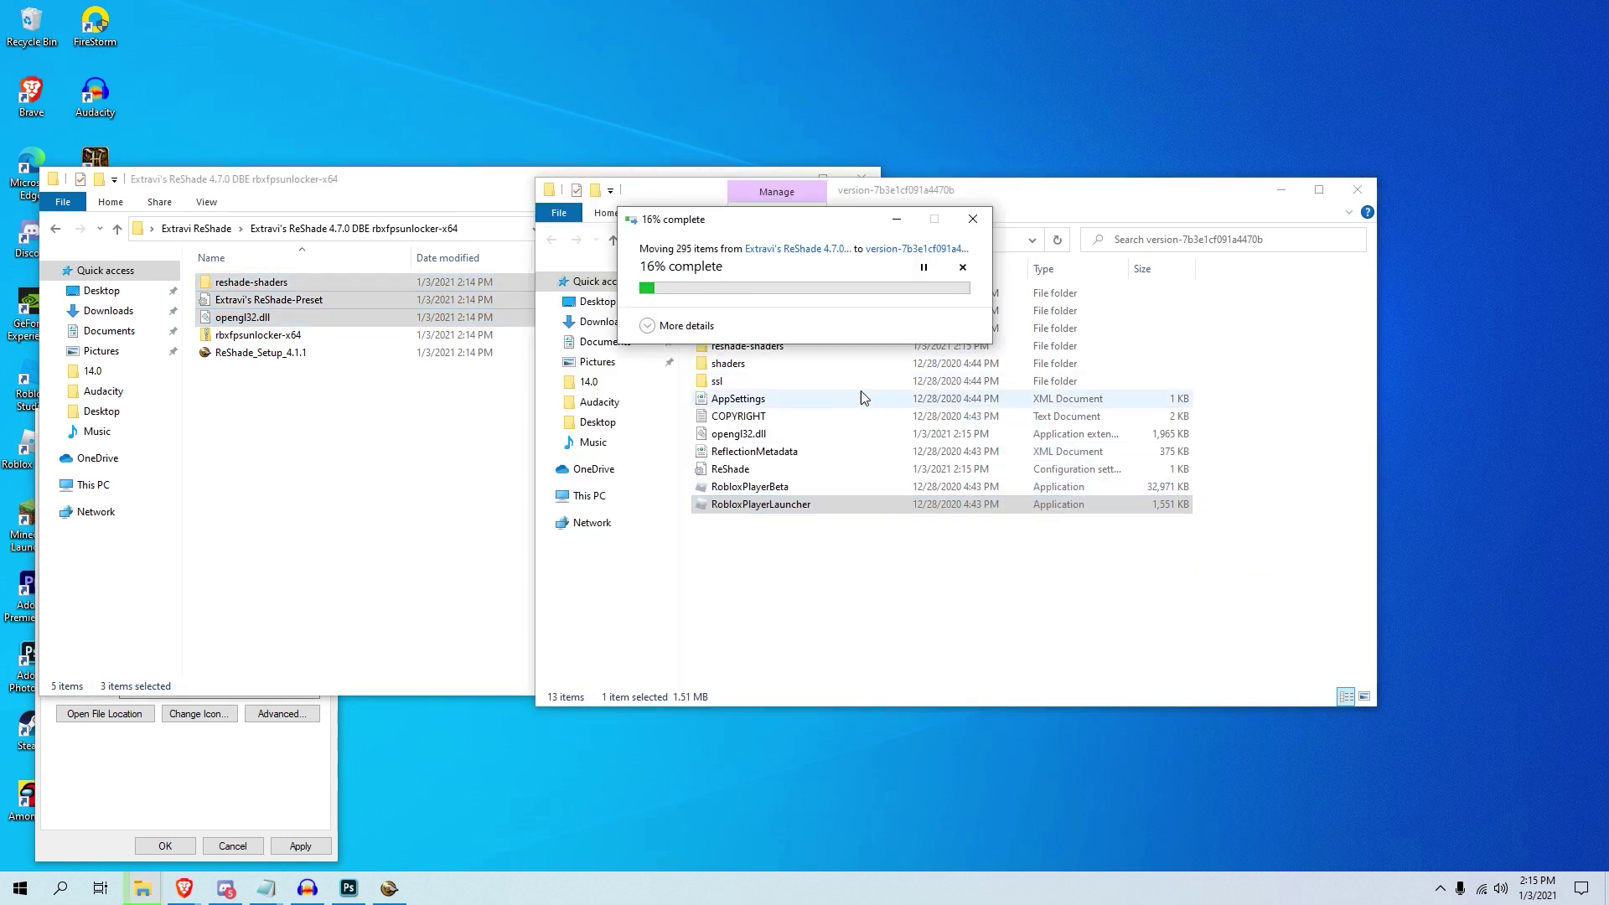
click(827, 322)
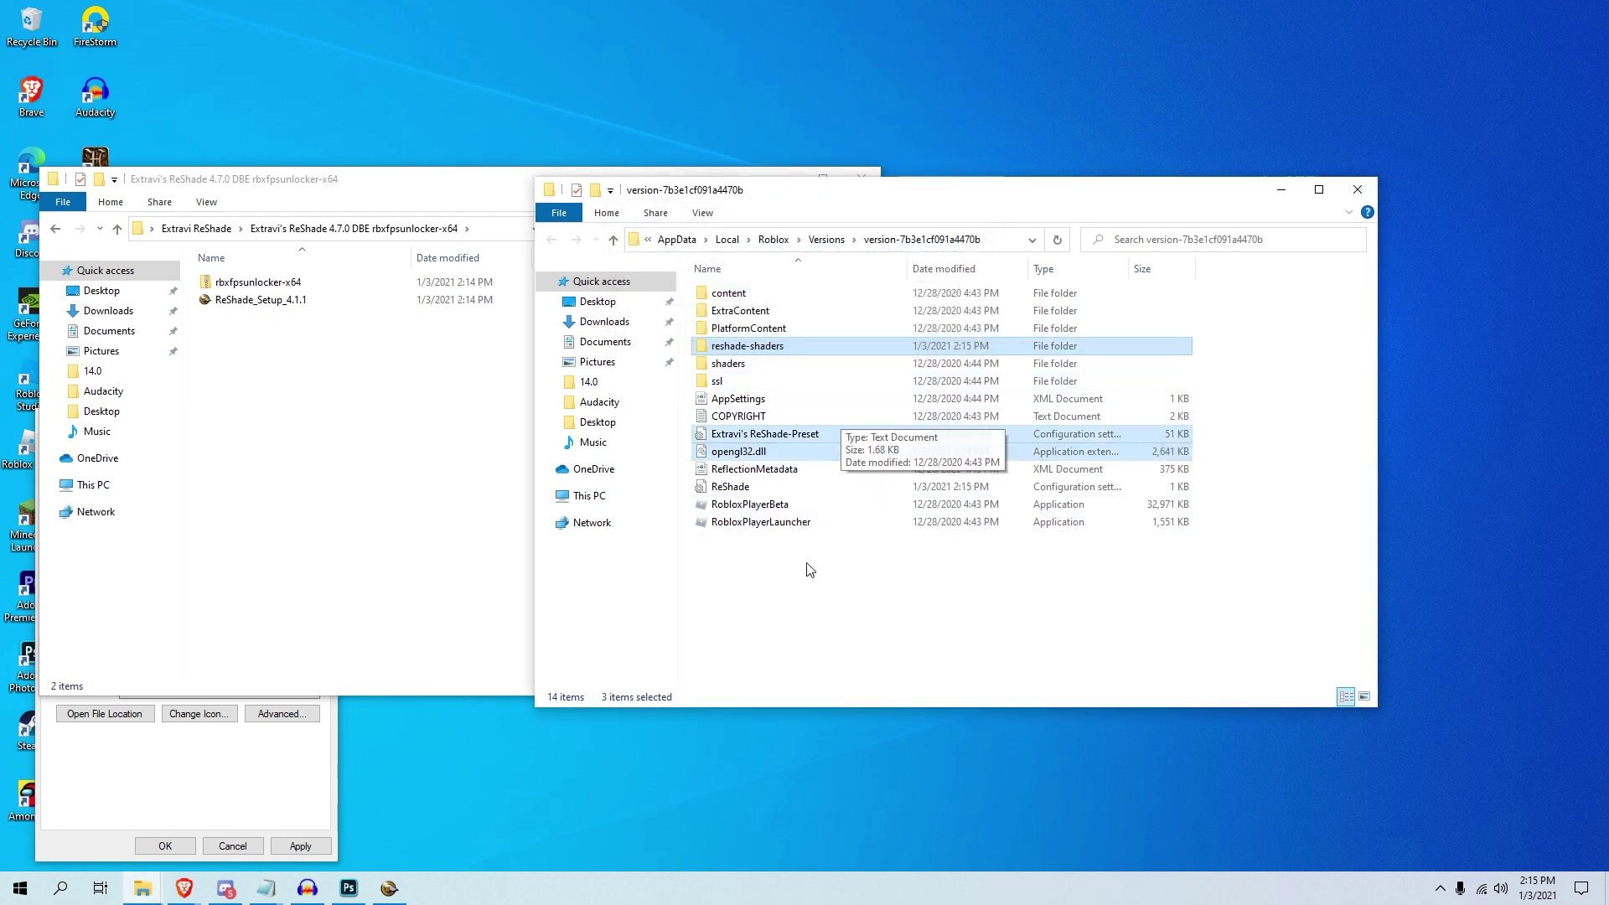
Step: Check the moved preset, opengl32.dll and shader folders in the Roblox version folder
click(806, 596)
drag(1228, 466, 1131, 431)
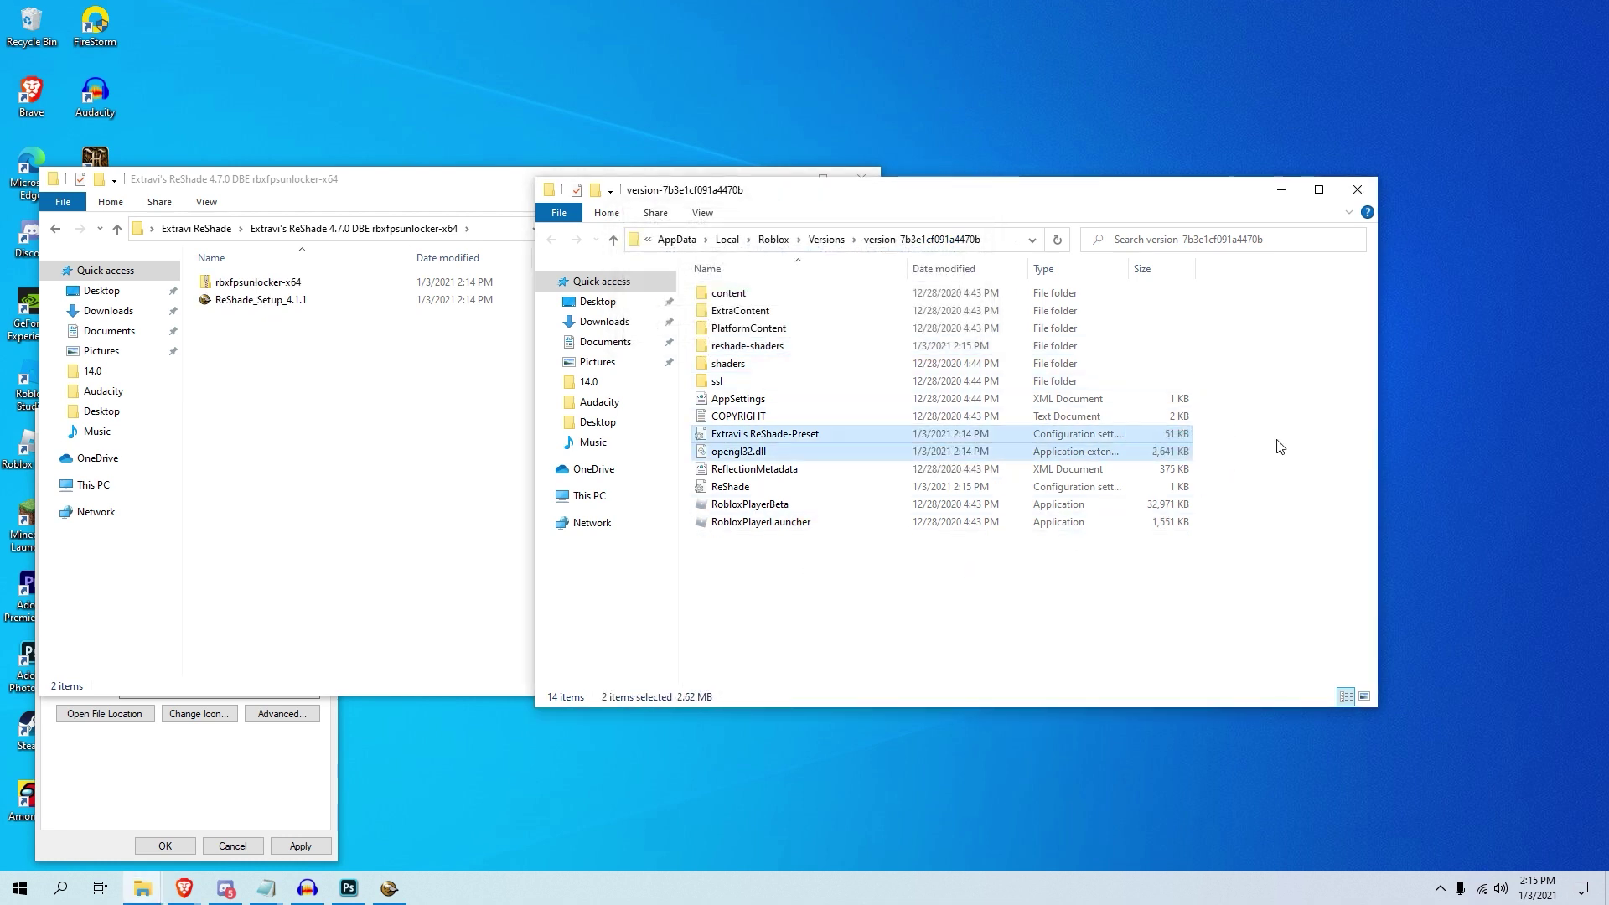
click(1257, 449)
drag(1228, 445, 1118, 434)
click(1253, 462)
drag(1257, 460, 1140, 429)
drag(1260, 370, 1153, 350)
click(1244, 342)
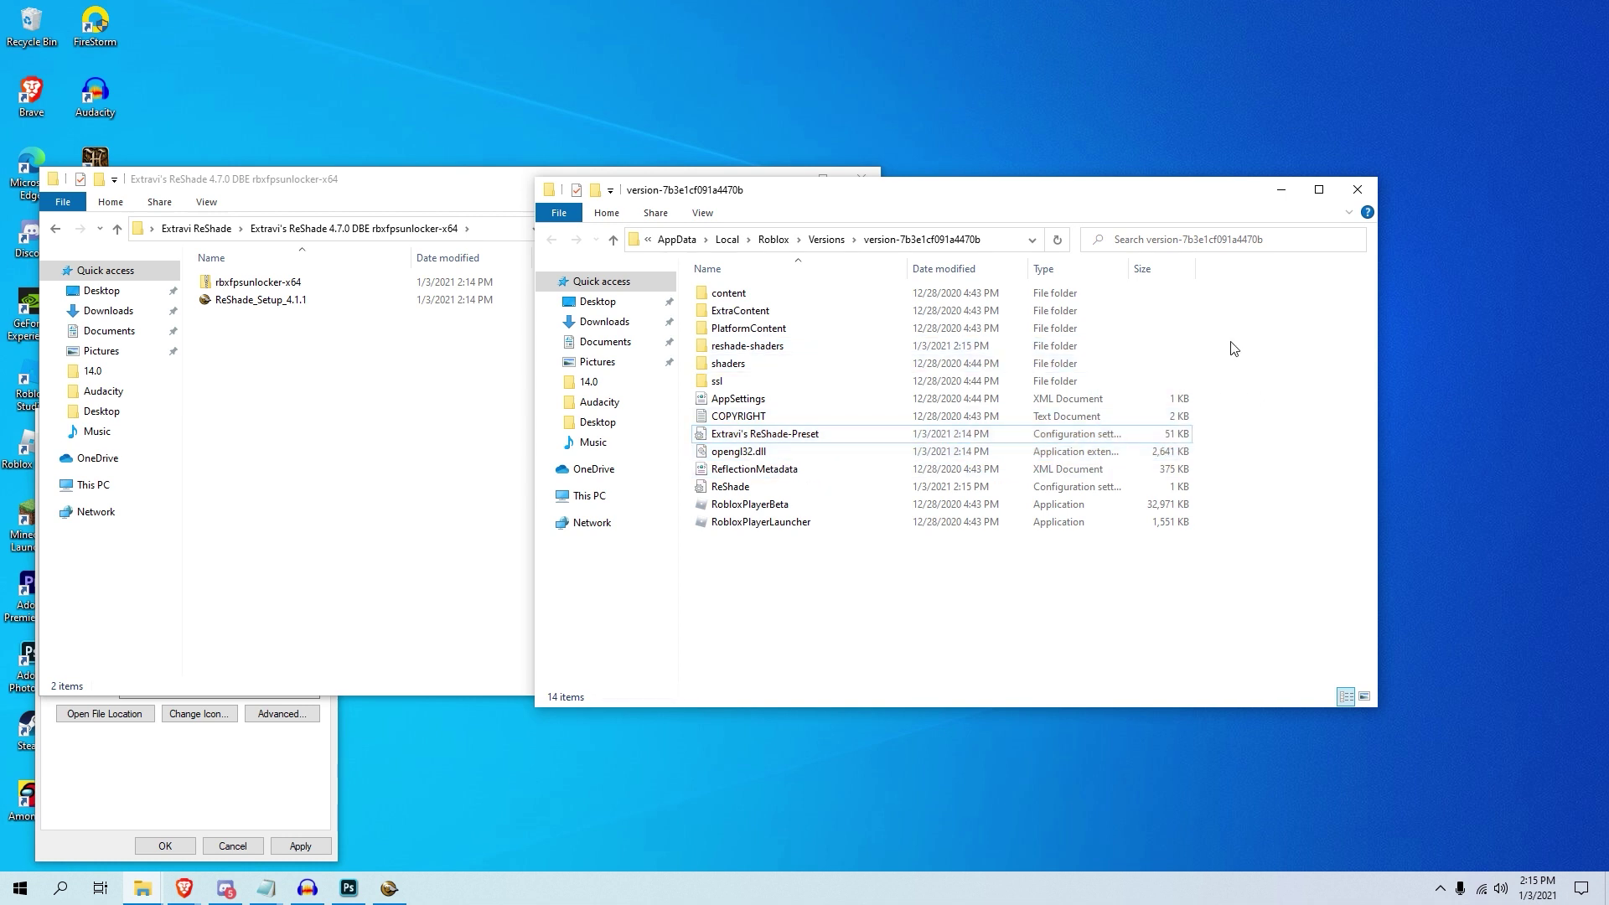
Step: Close the Roblox version folder, ReShade folder, setup and Properties windows
click(1357, 189)
click(863, 179)
click(999, 374)
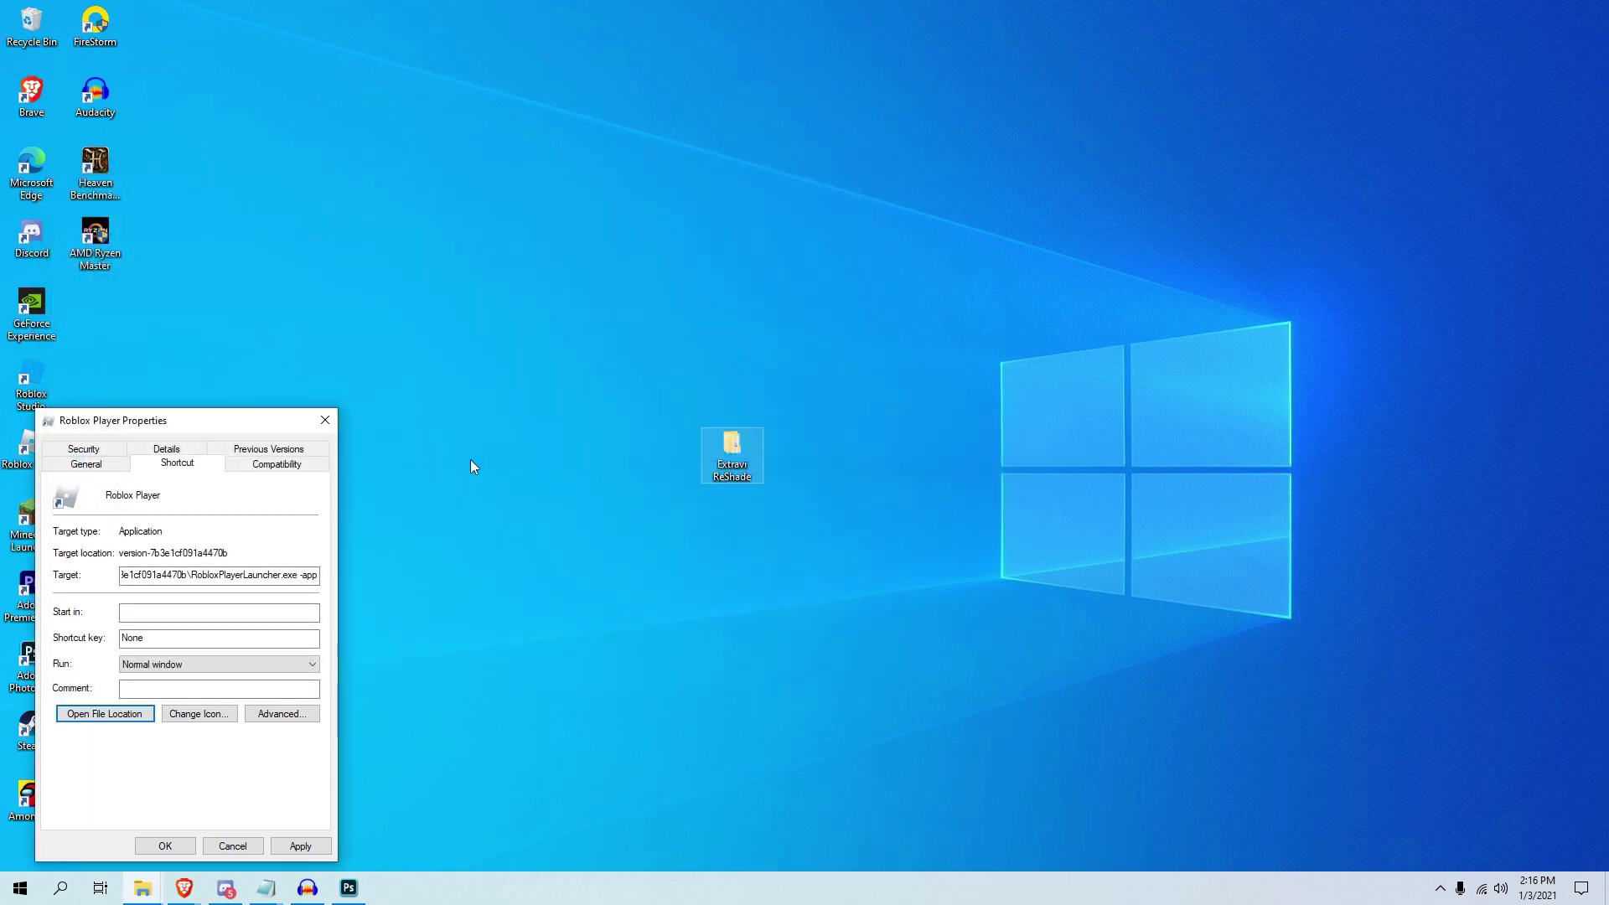
click(325, 421)
Step: Play Arsenal from its Roblox page in Brave
mouse_move(184, 888)
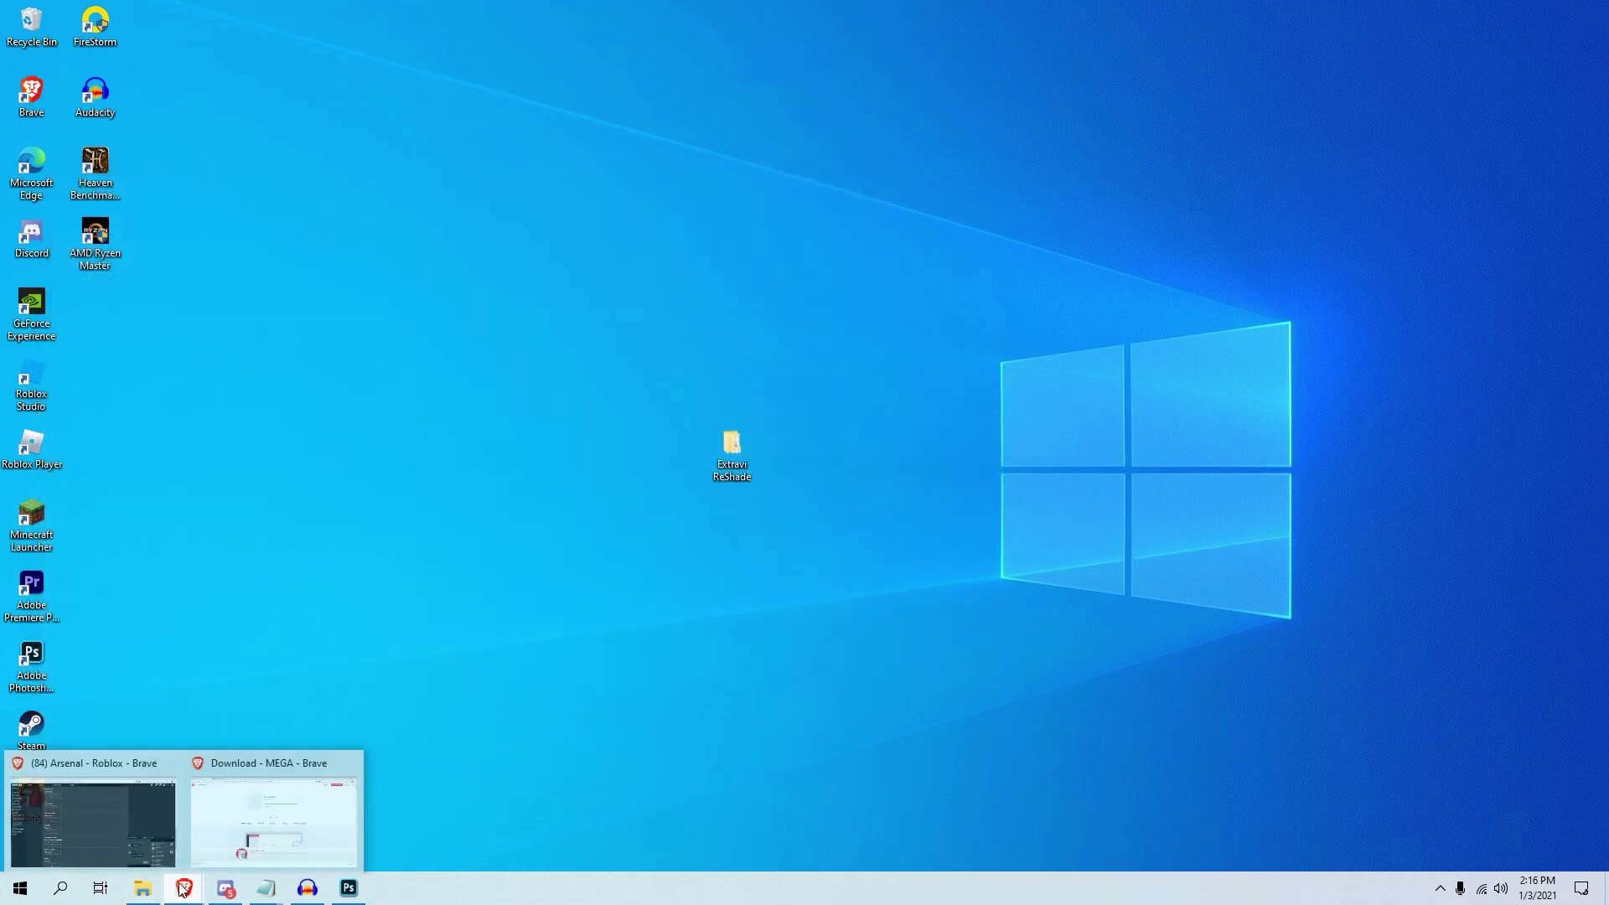
click(141, 827)
scroll(415, 370, up, 20)
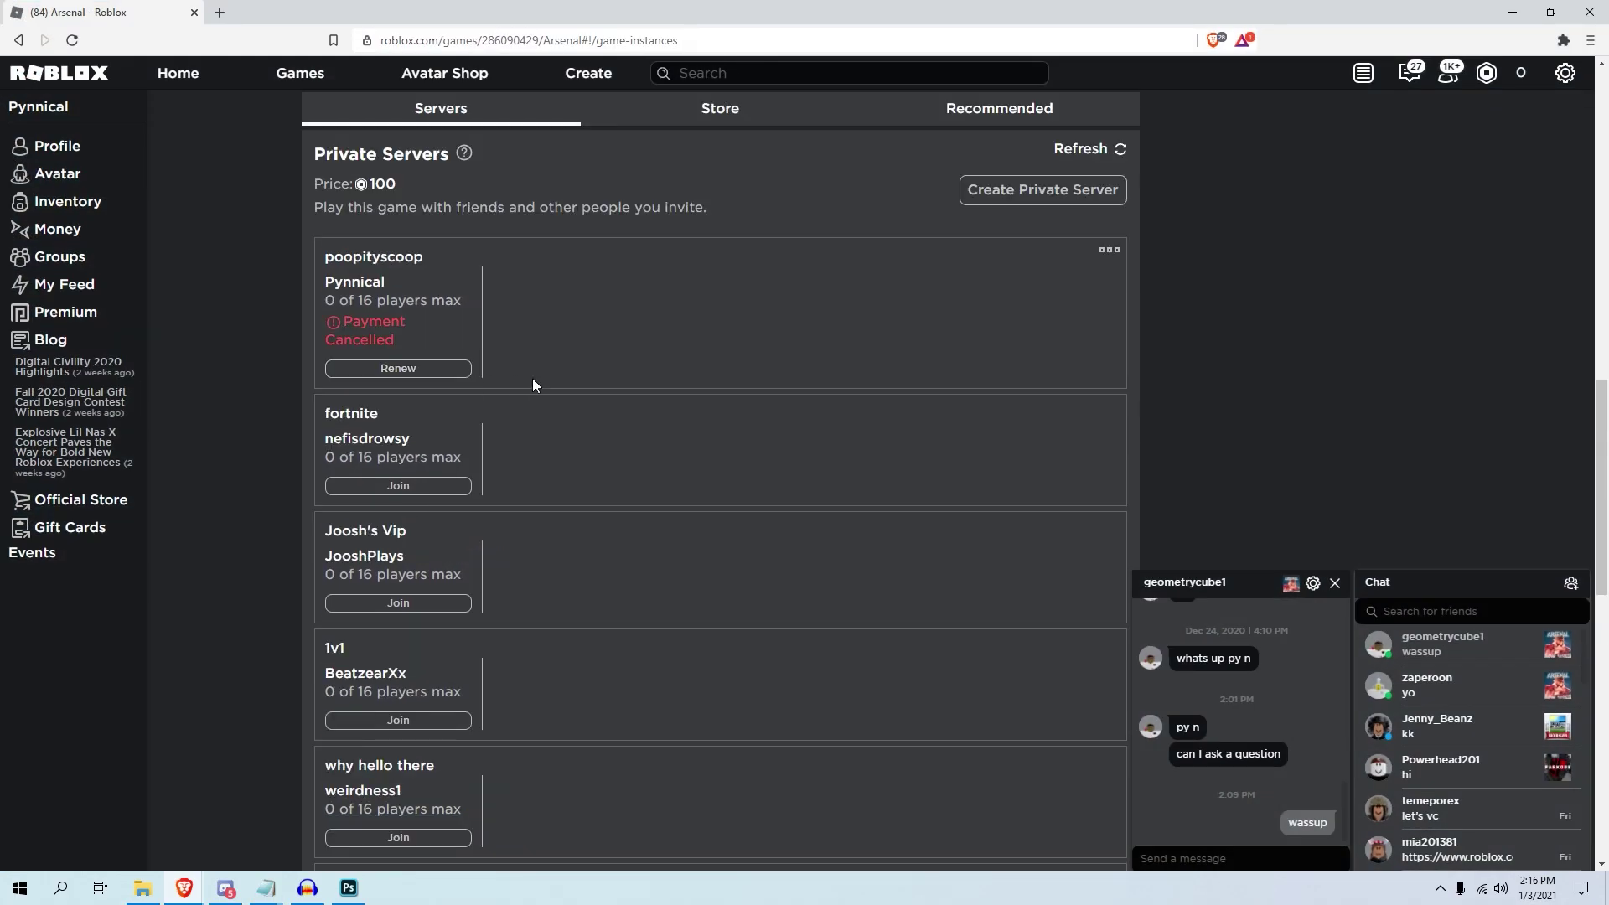
click(987, 320)
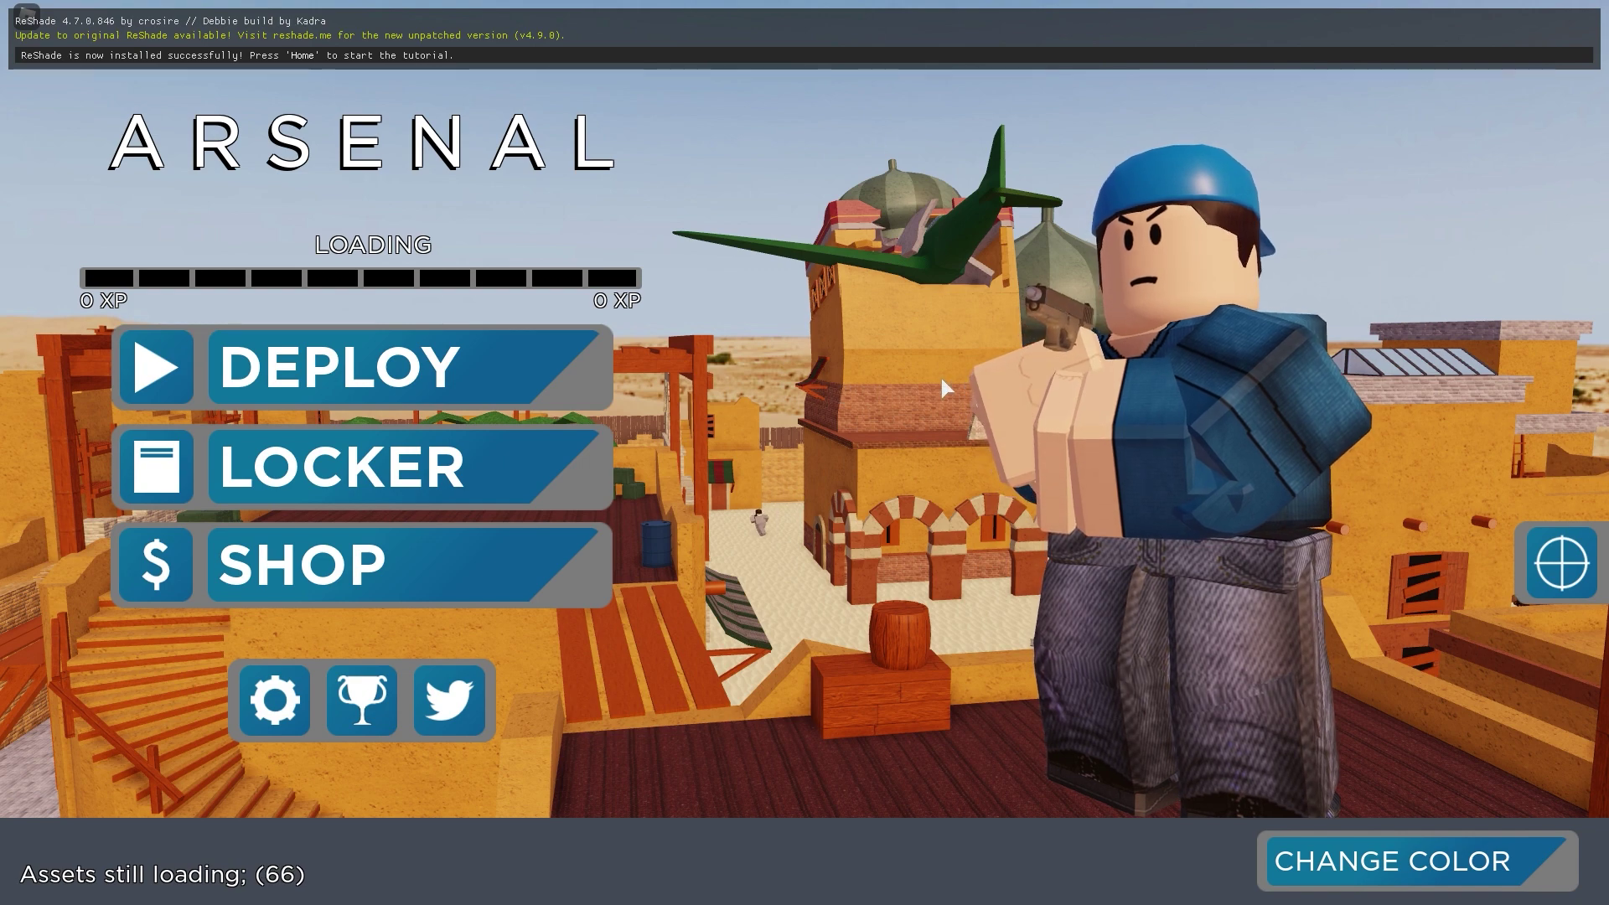
key(Escape)
click(666, 192)
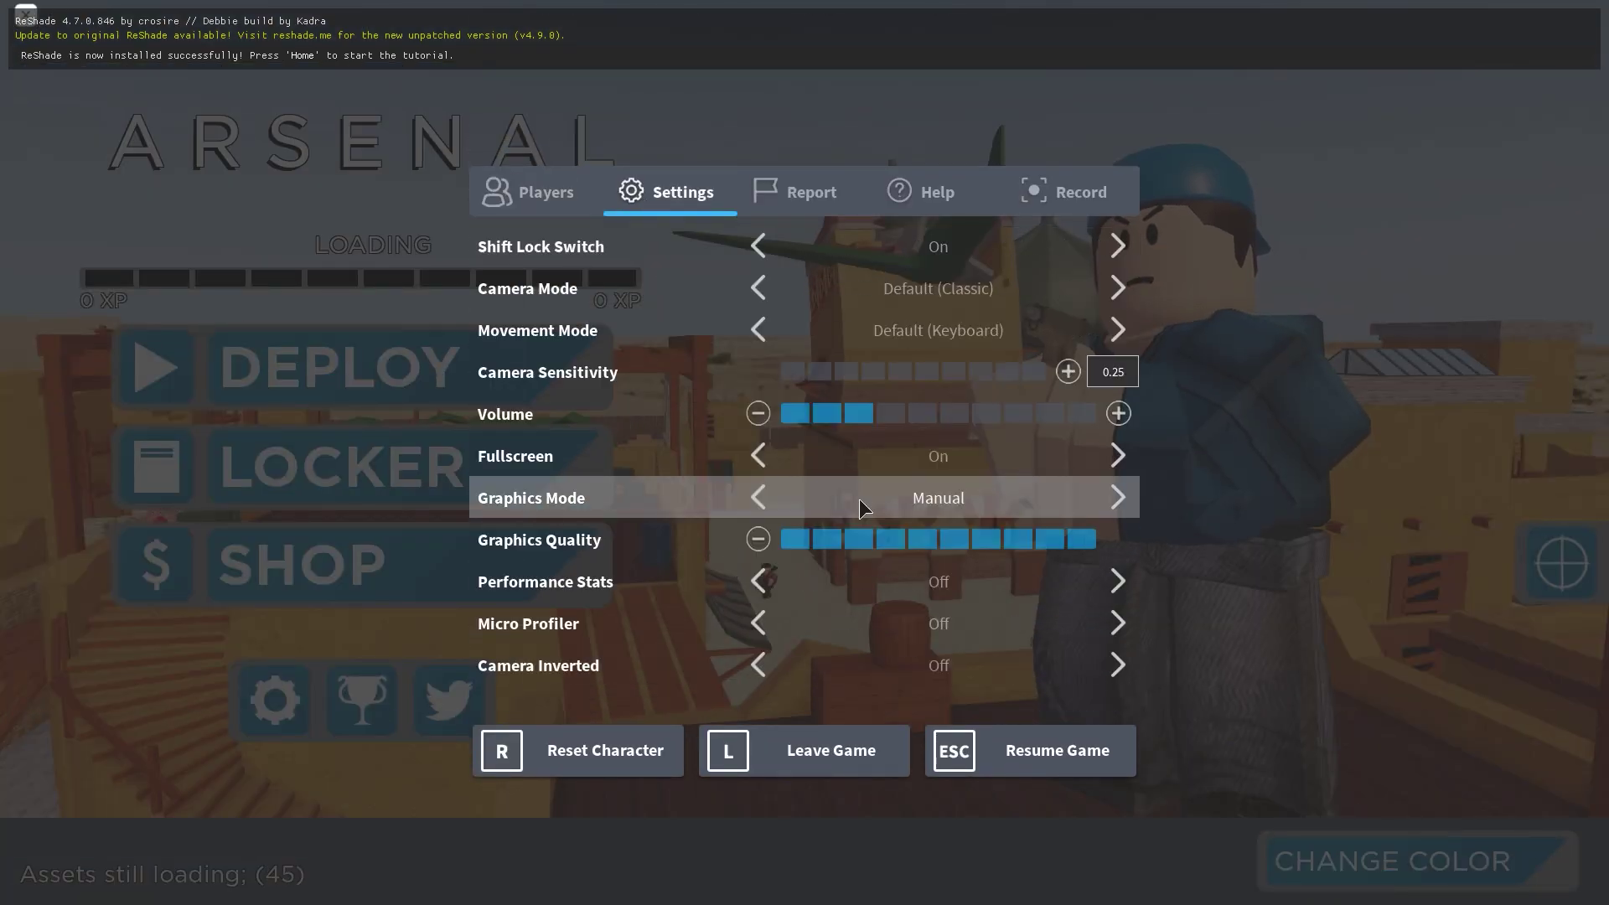
click(989, 745)
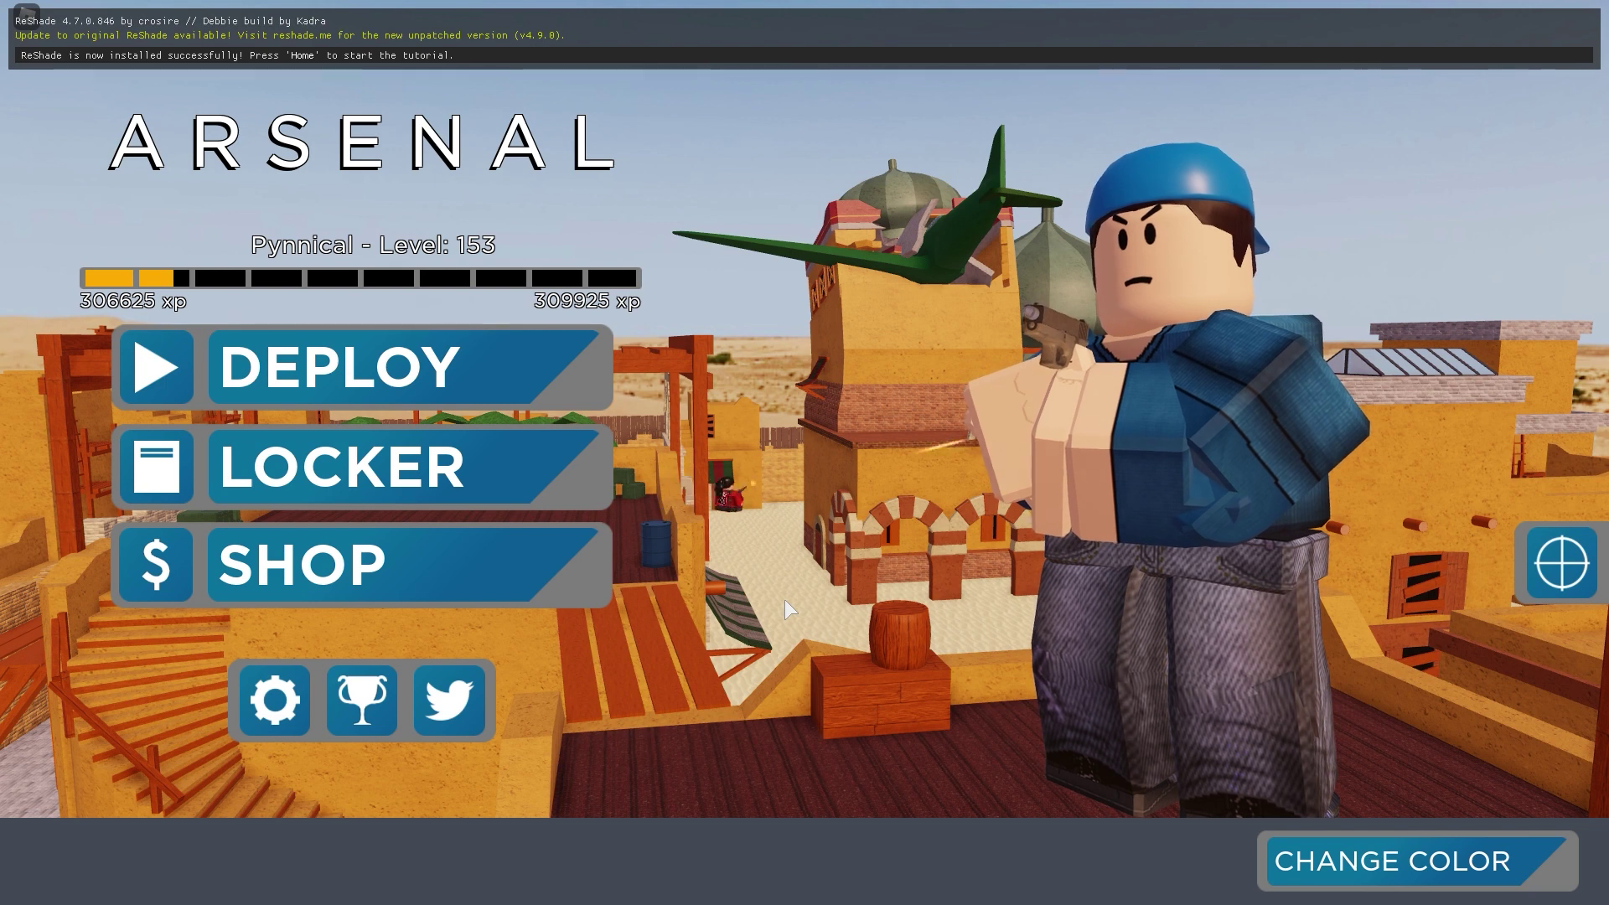
key(Home)
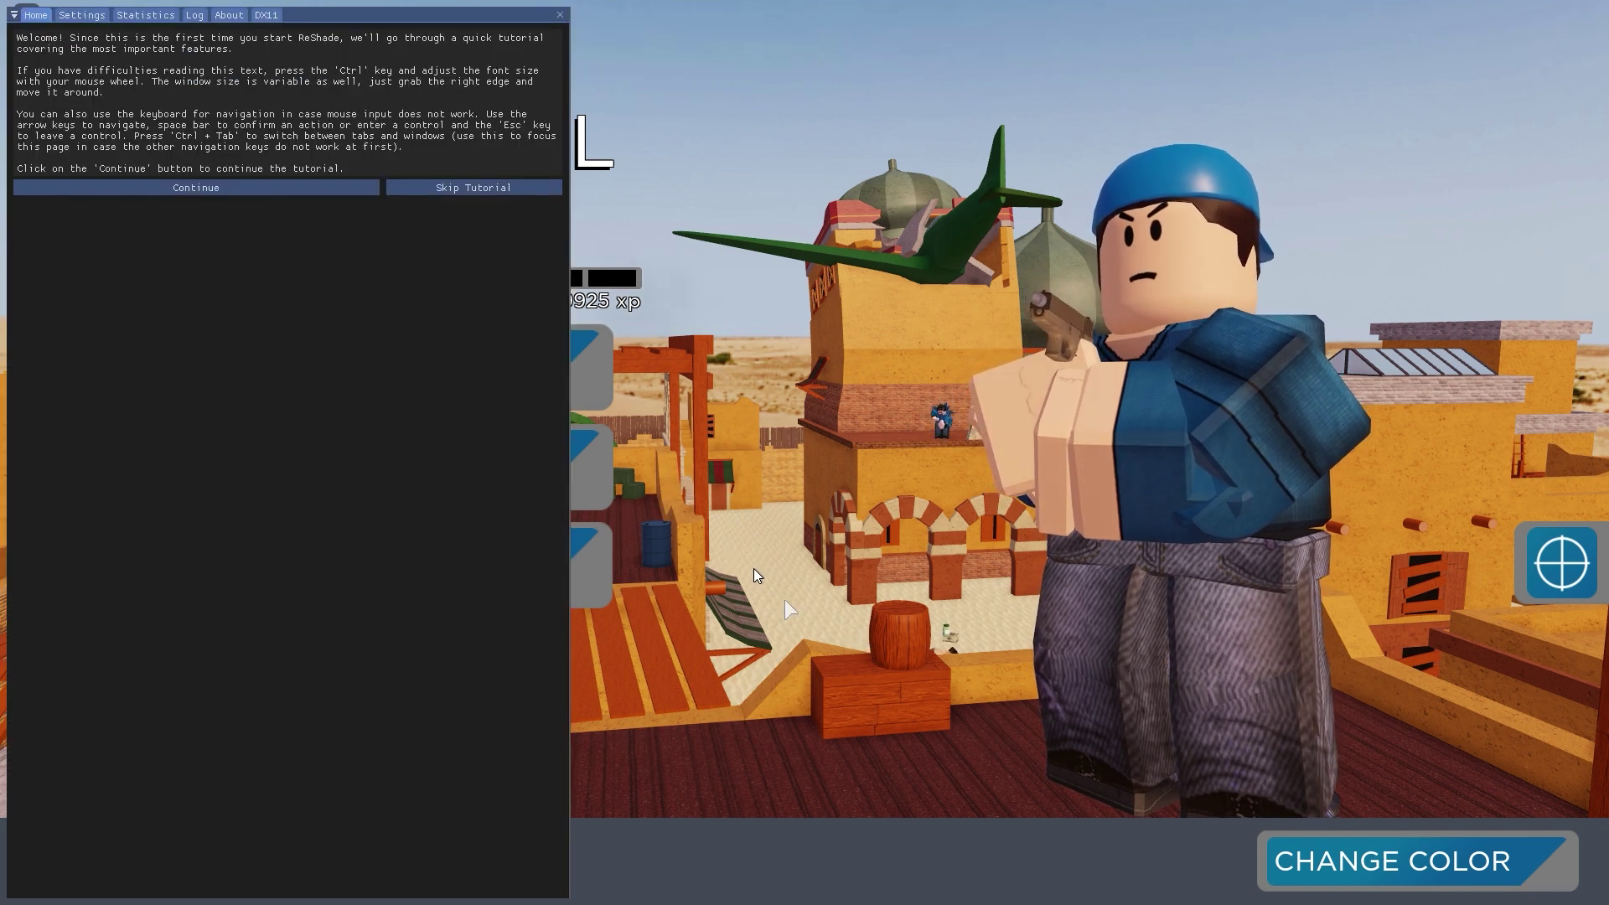
Step: Skip the ReShade tutorial and load Extravi's ReShade-Preset.ini from the preset list
click(473, 187)
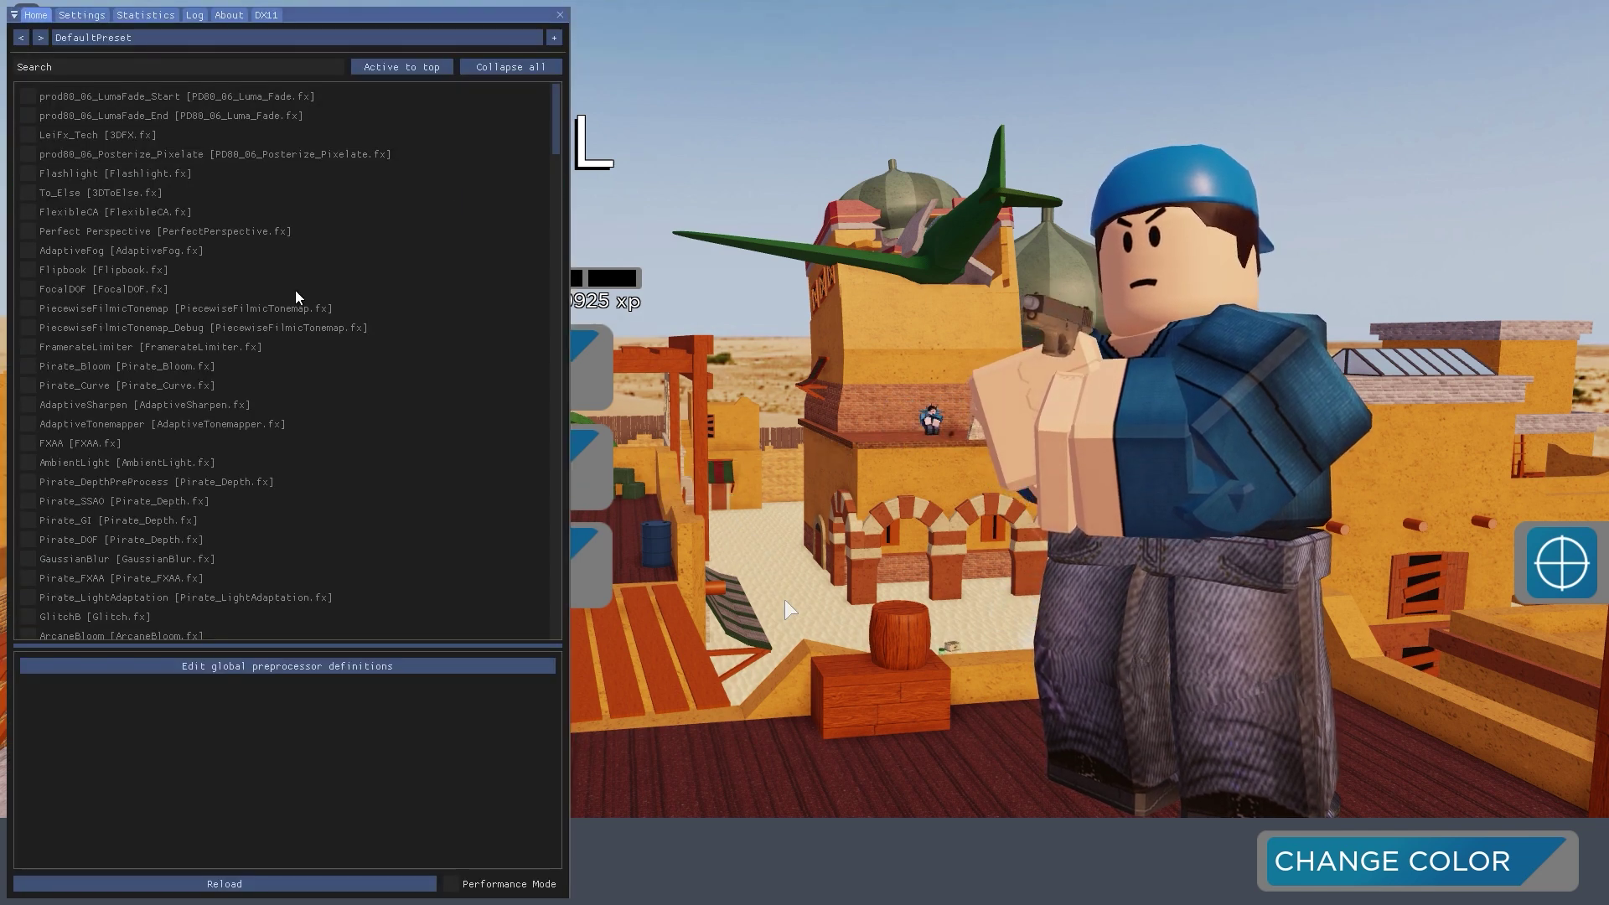
click(109, 37)
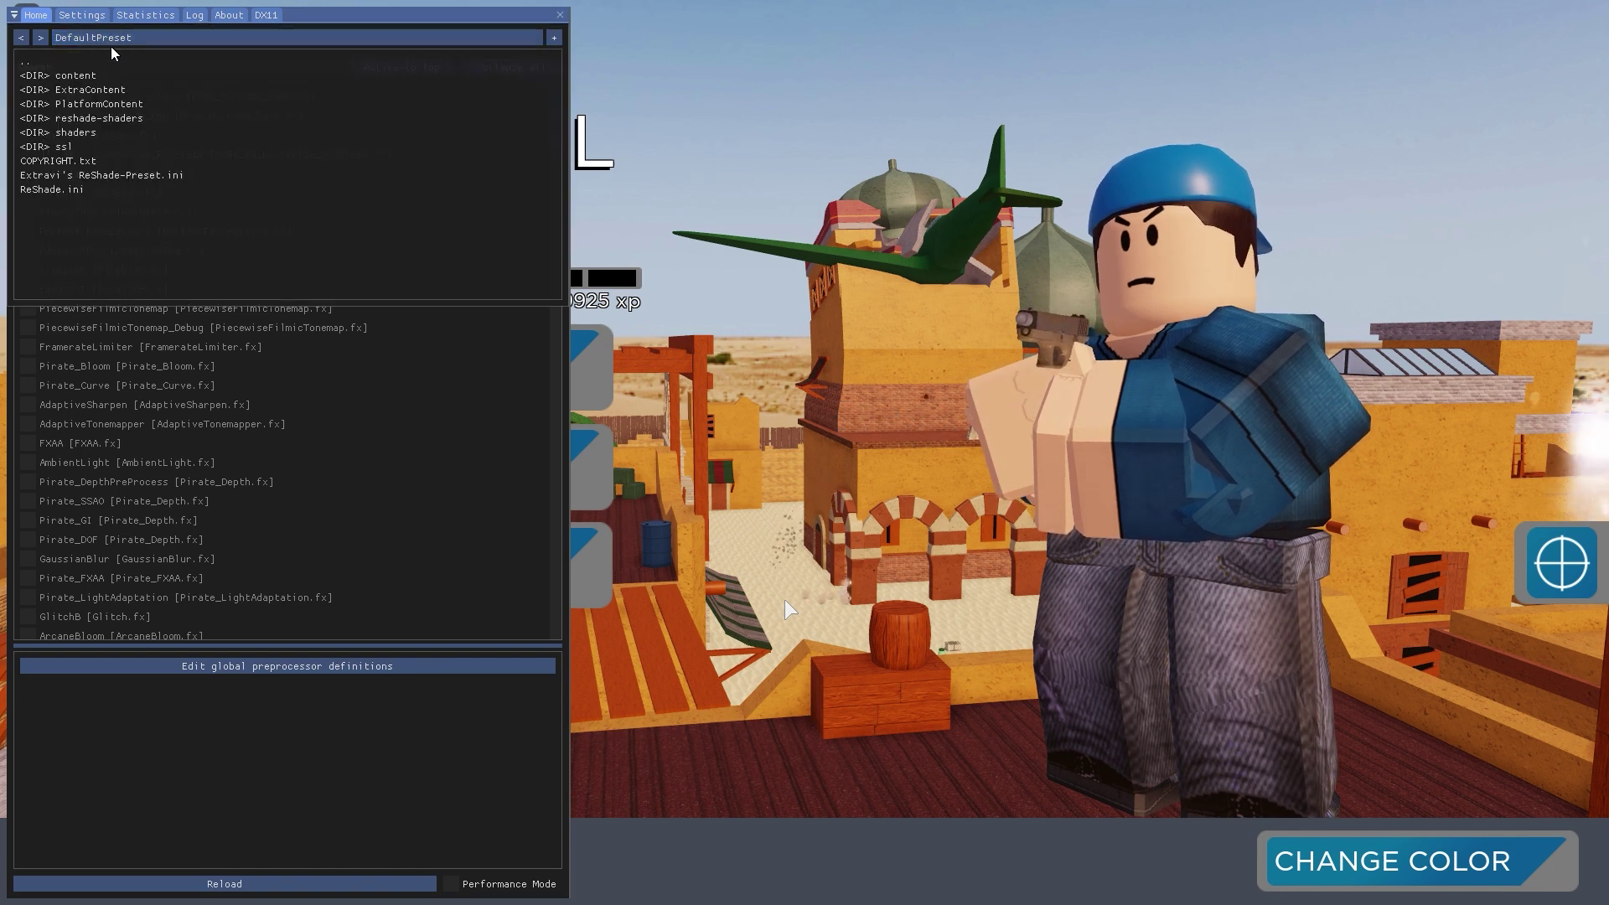
click(87, 177)
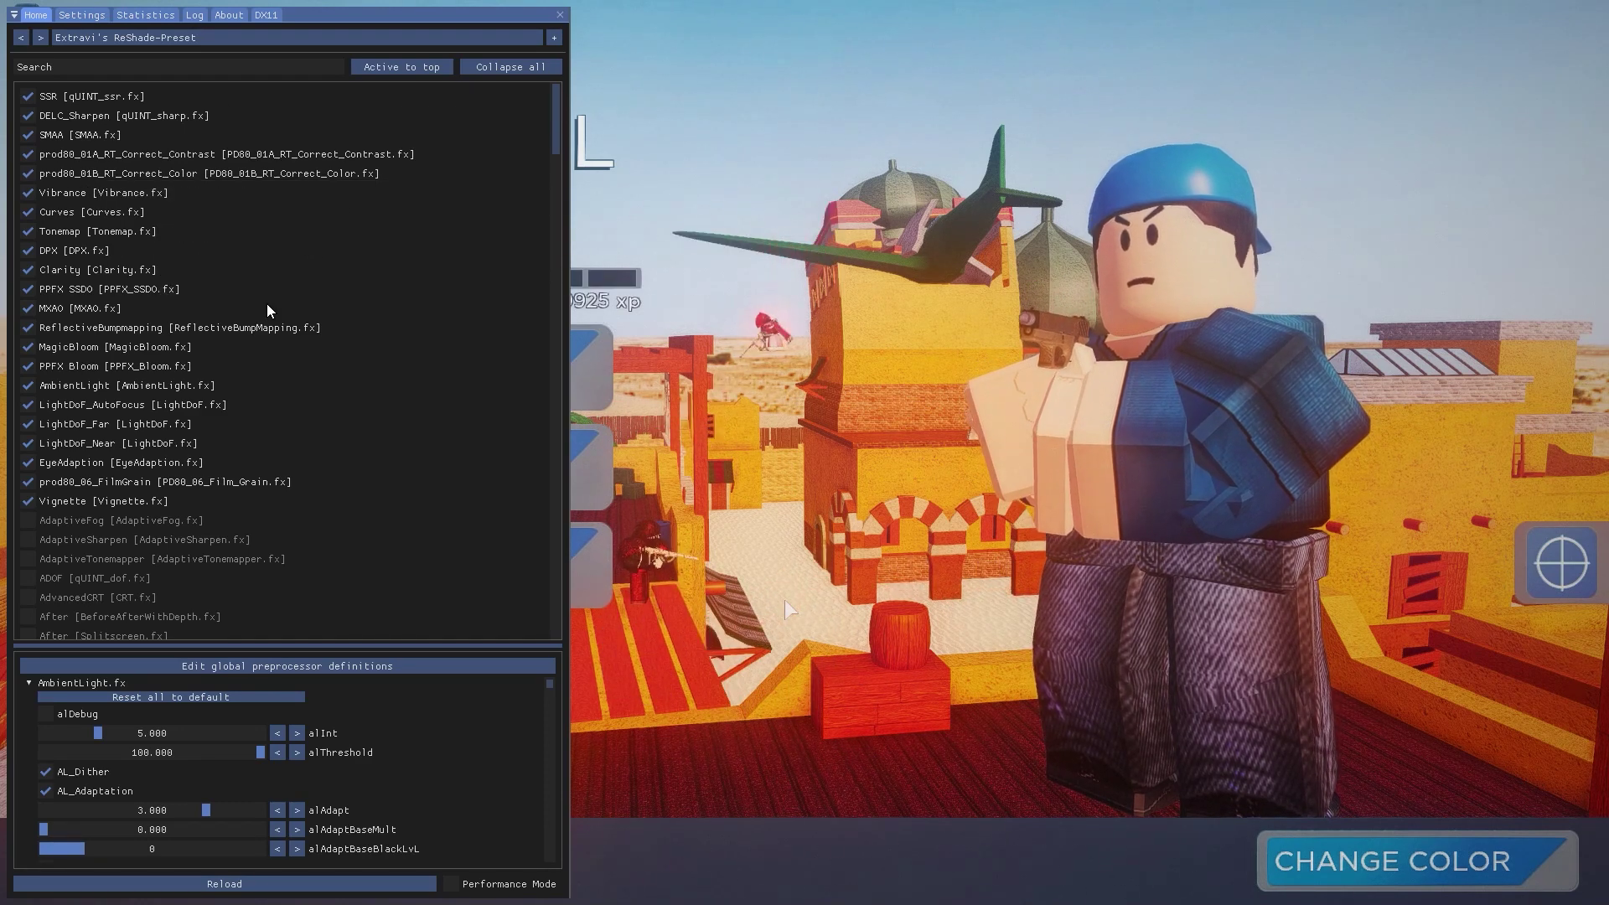
click(81, 14)
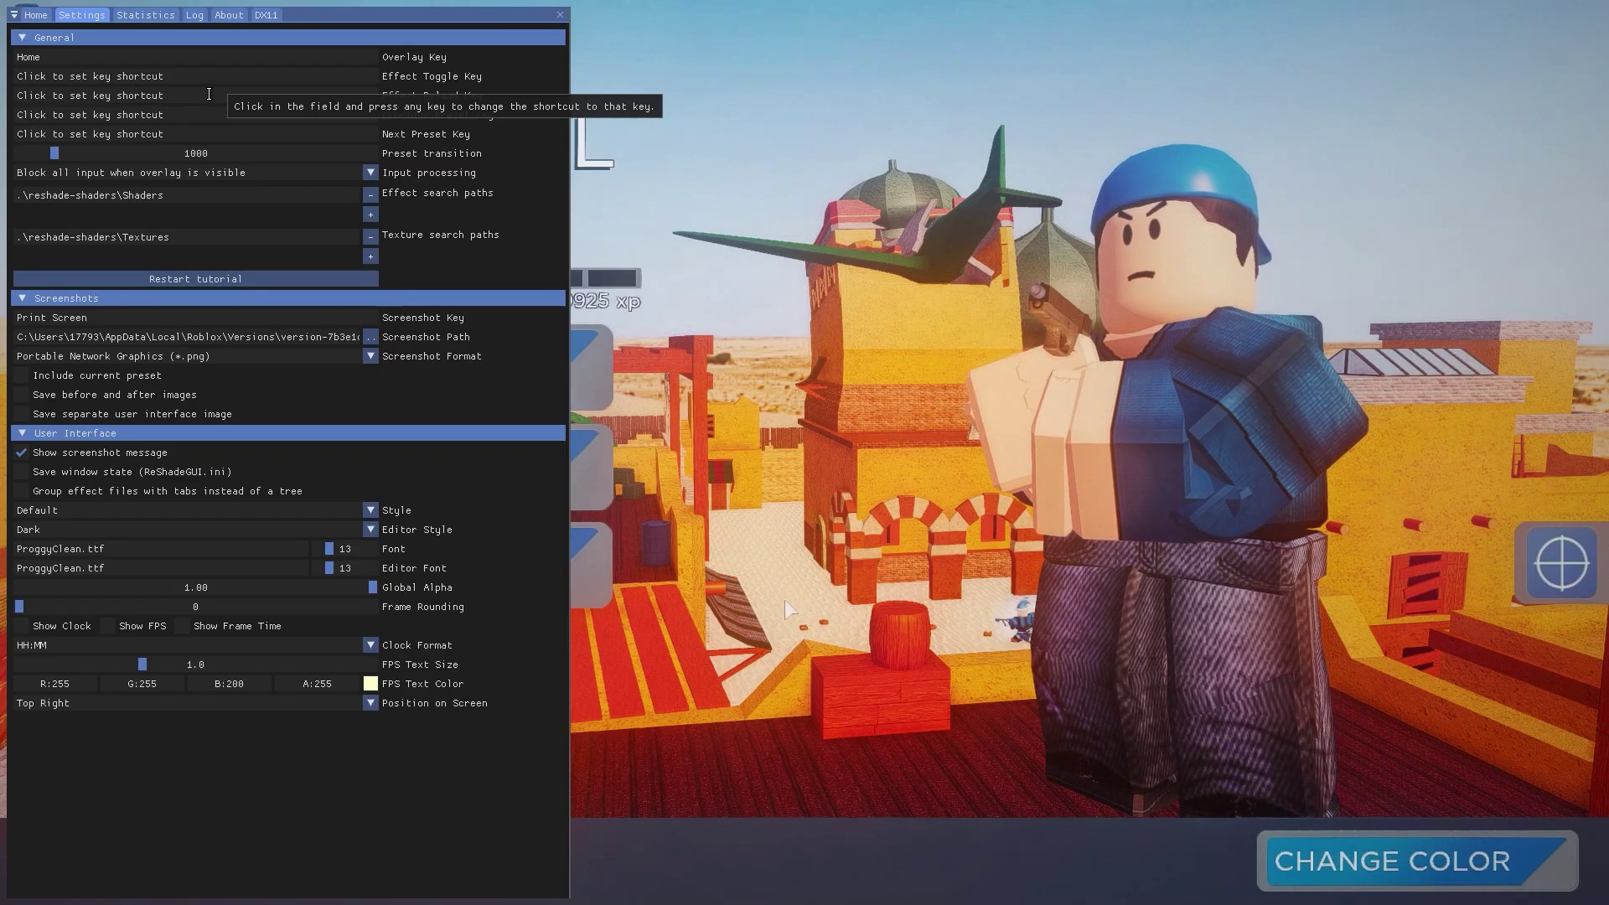
Step: Assign End as the ReShade Effect Toggle Key and close the overlay with Home
key(End)
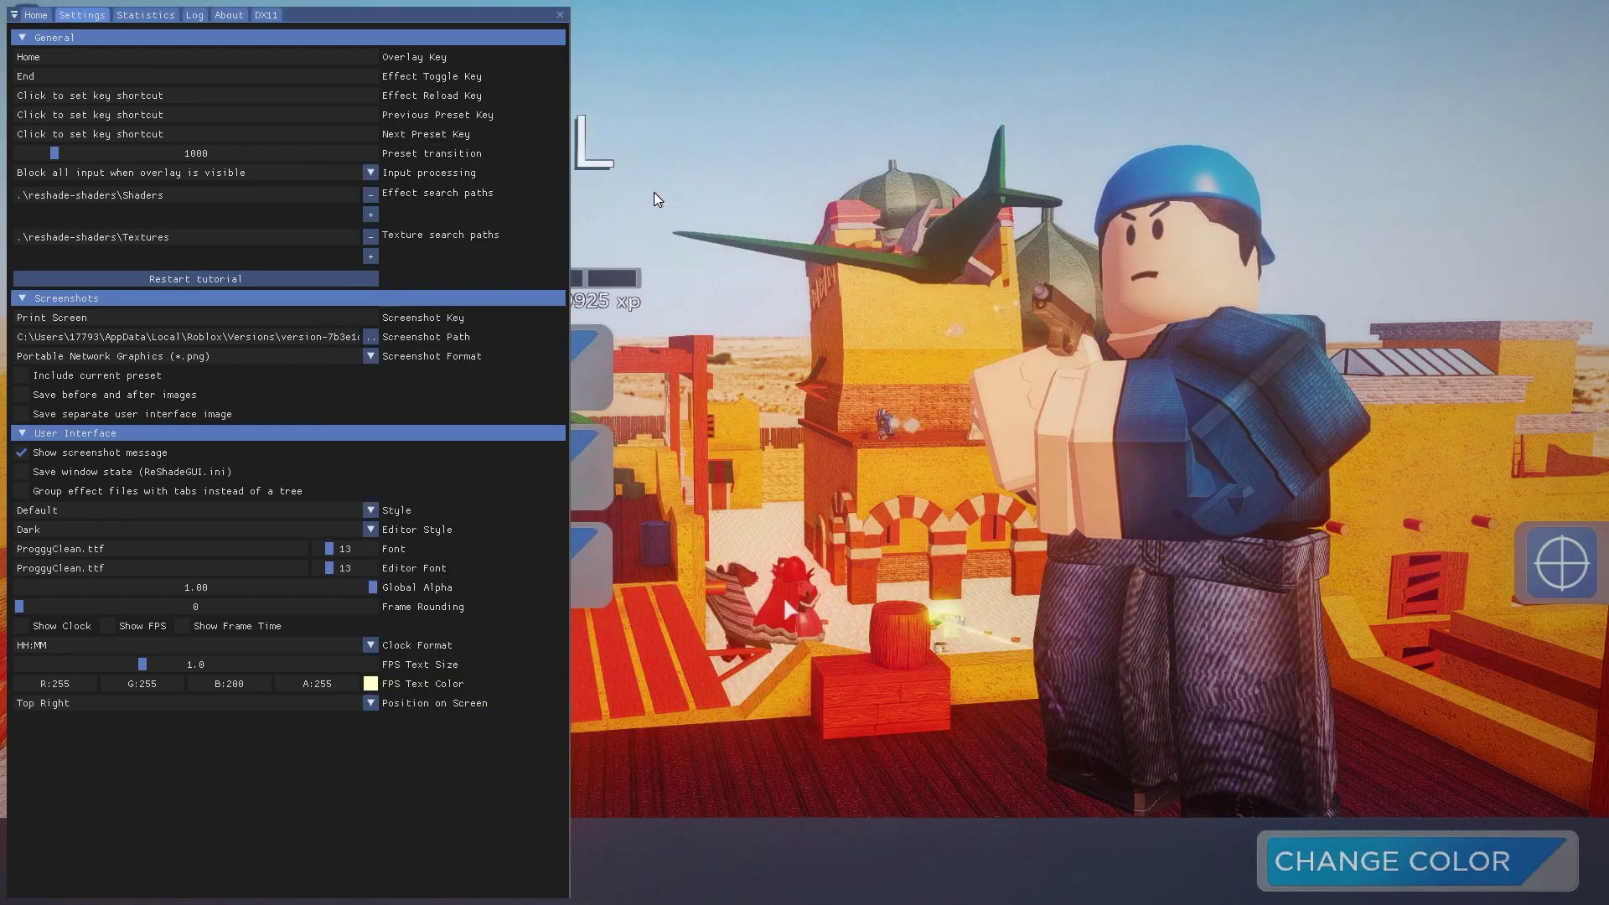
key(Home)
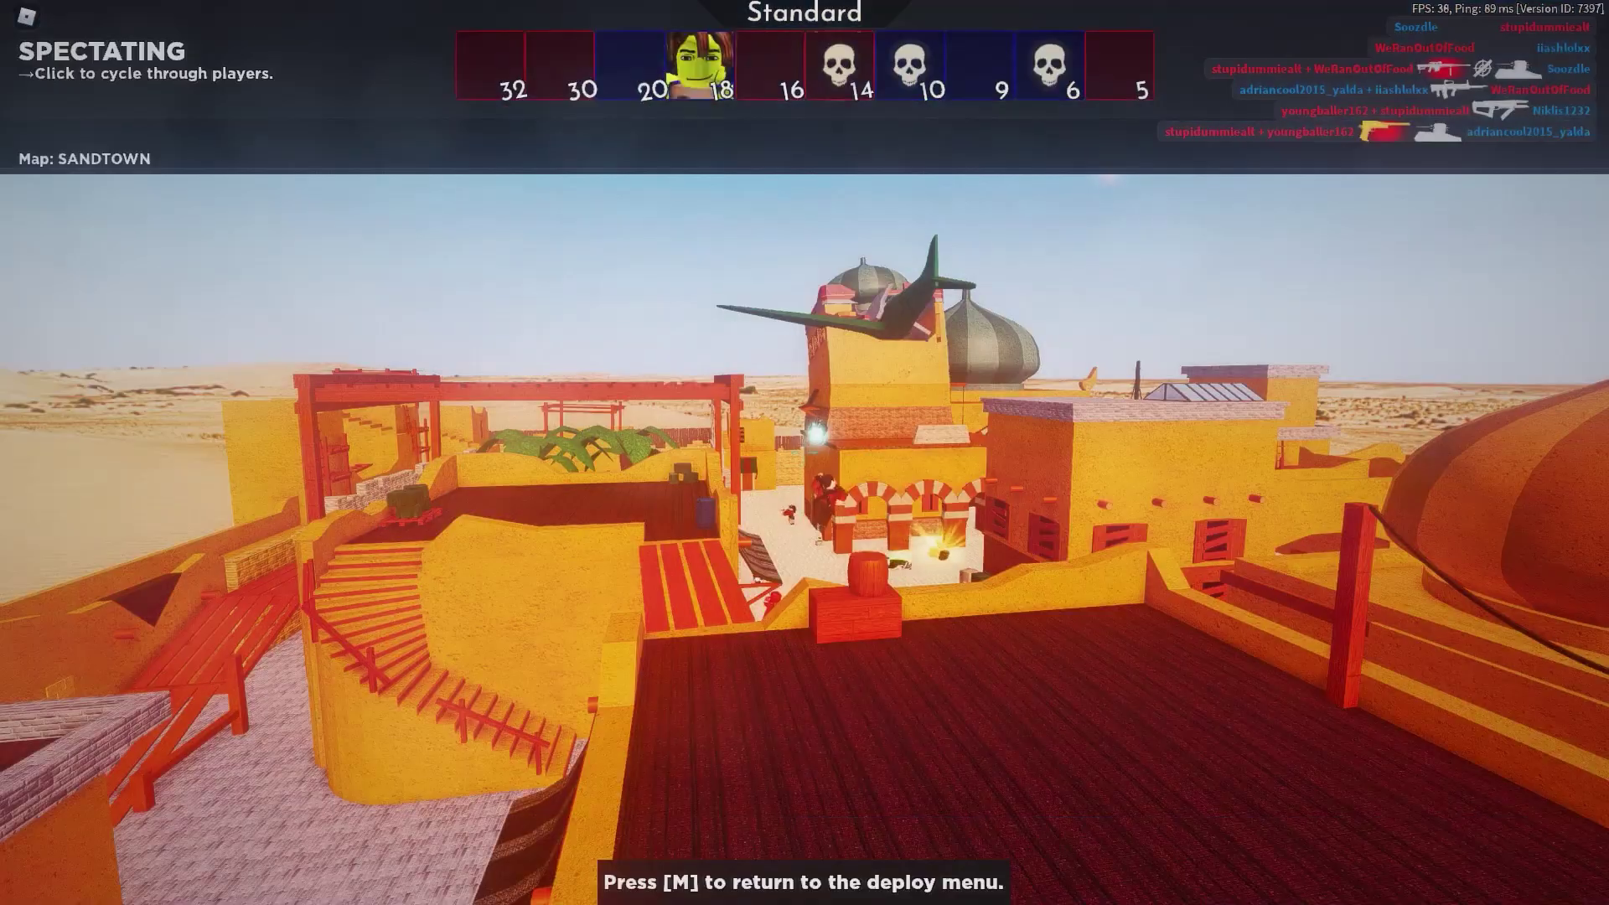
Step: Spawn into Sandtown and shoot enemies with the Grease Gun through the arch
key(w)
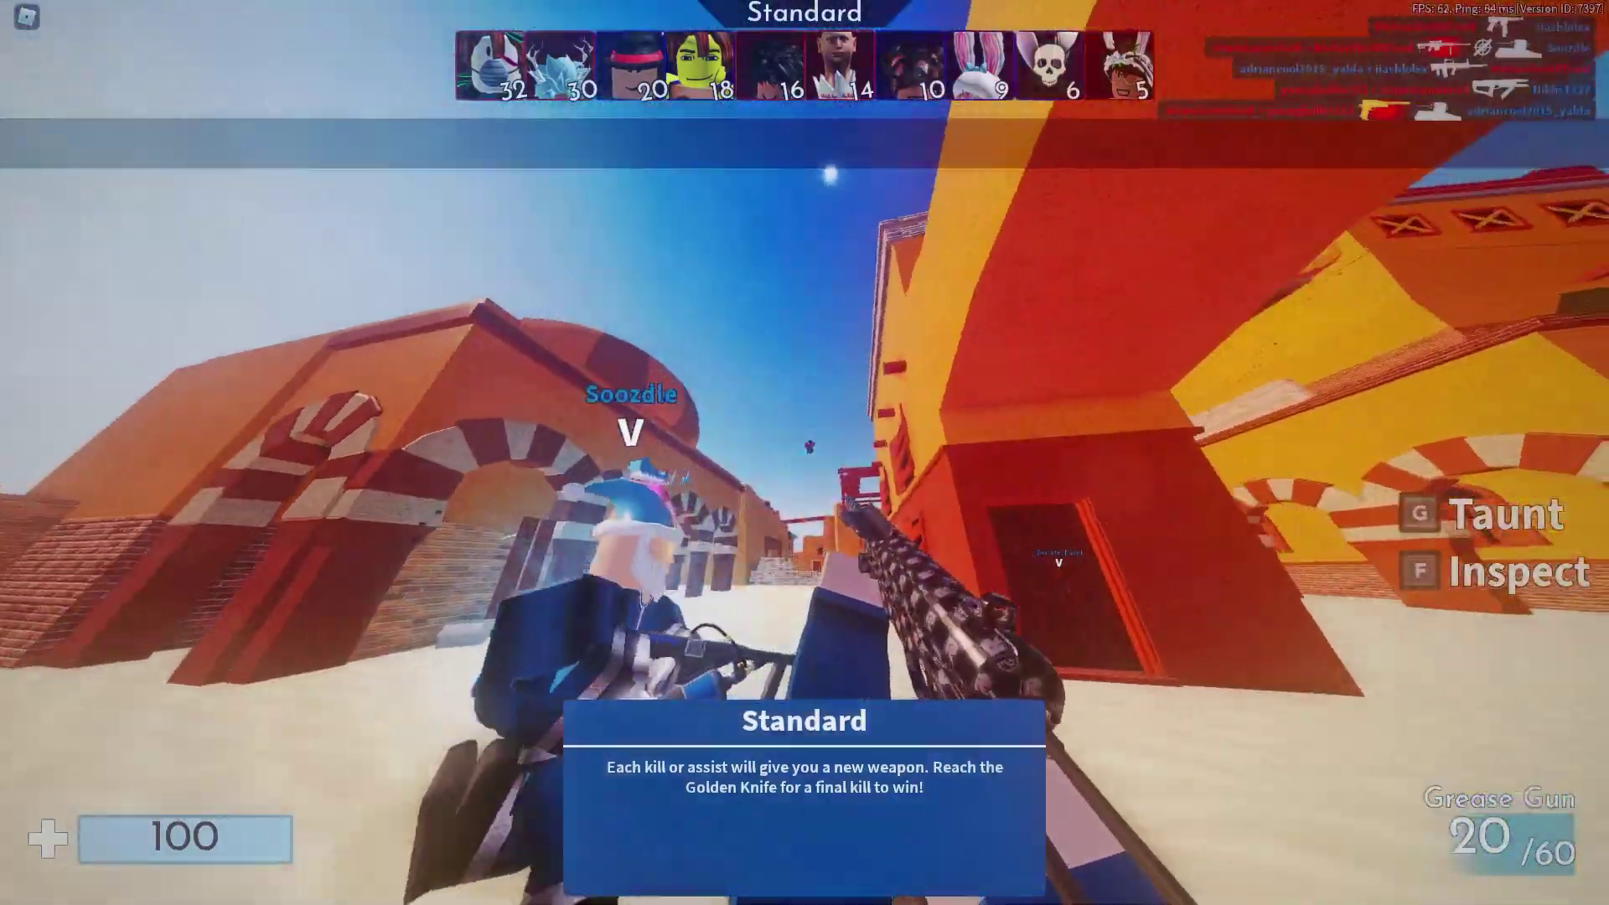
click(805, 456)
key(Escape)
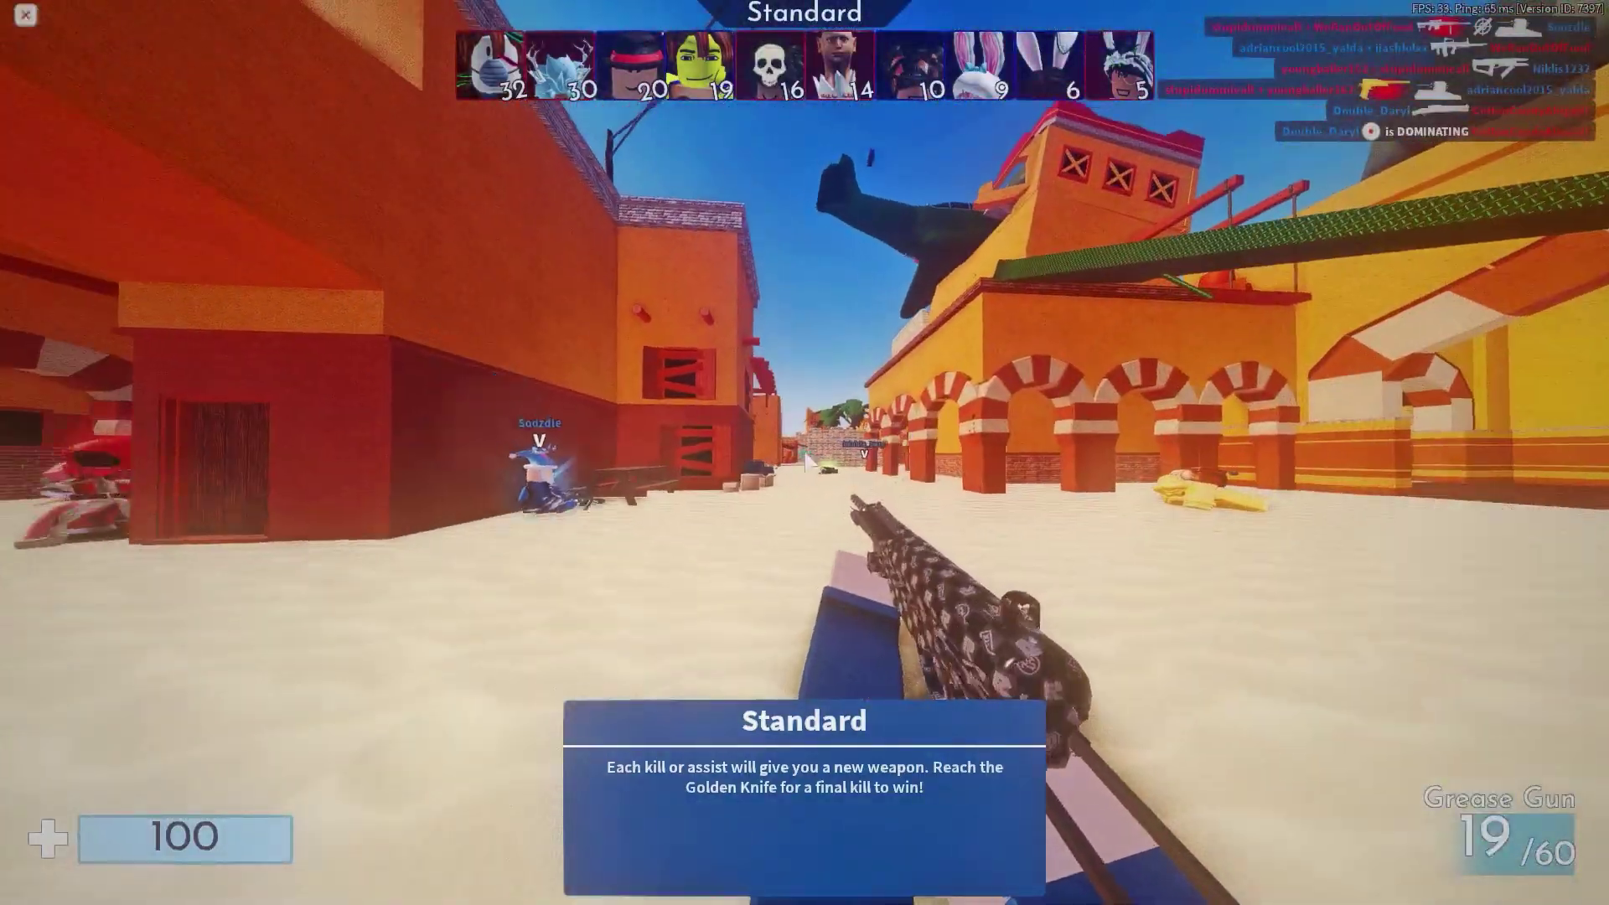
key(Escape)
key(Escape)
click(805, 452)
click(804, 452)
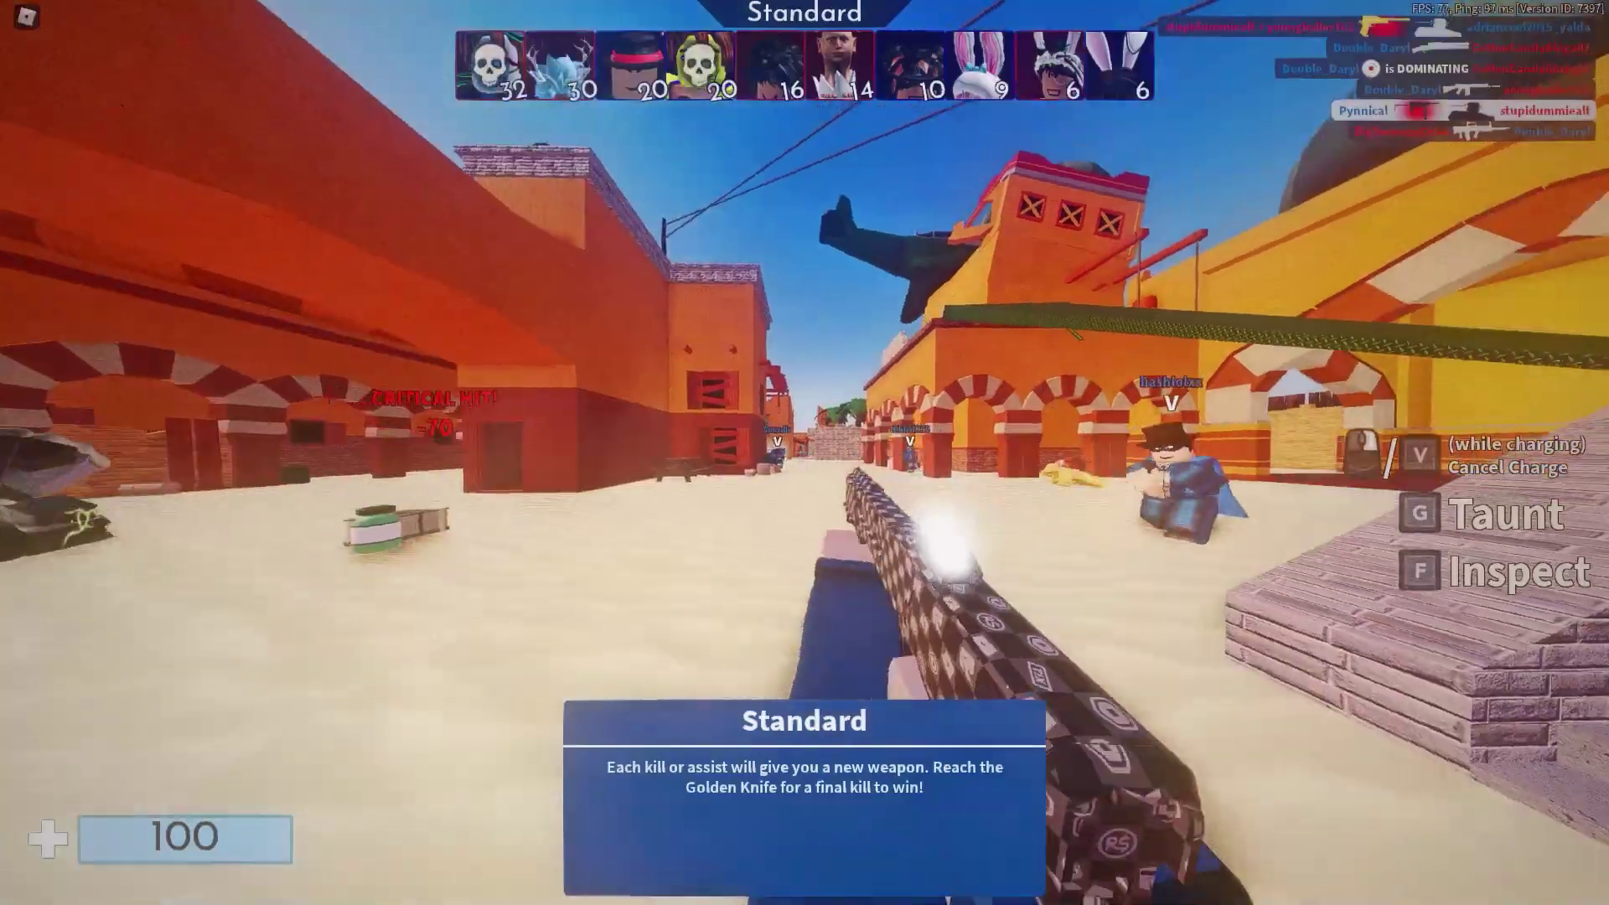
key(w)
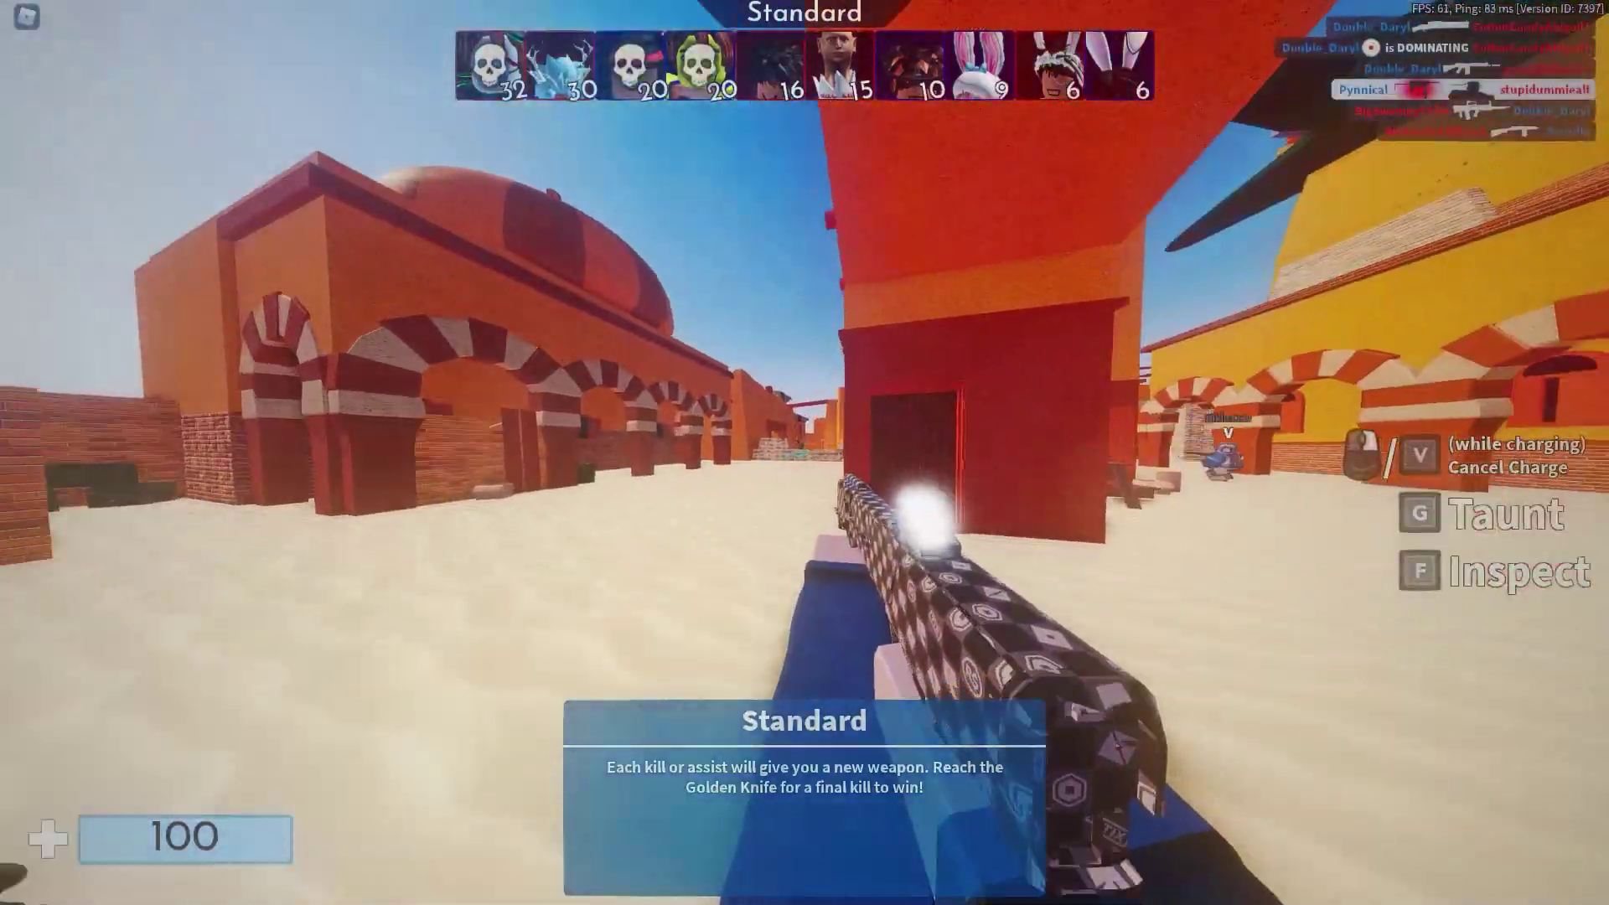
click(804, 453)
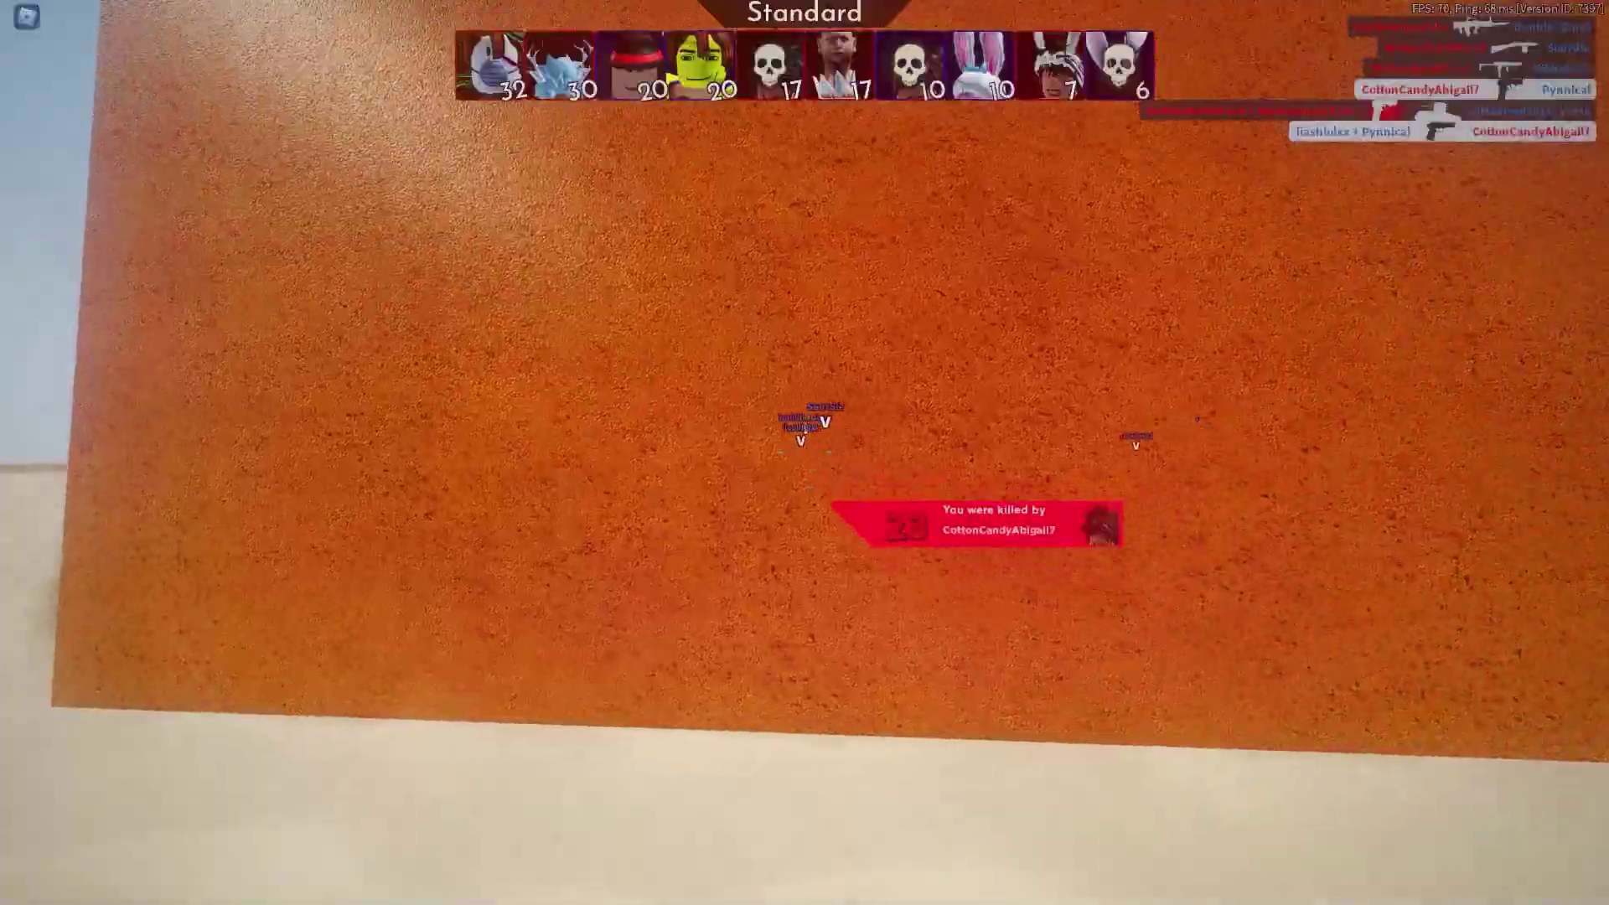
Step: After respawning, keep fighting with the Prismas pistols and Henry Rifle until the round ends
key(w)
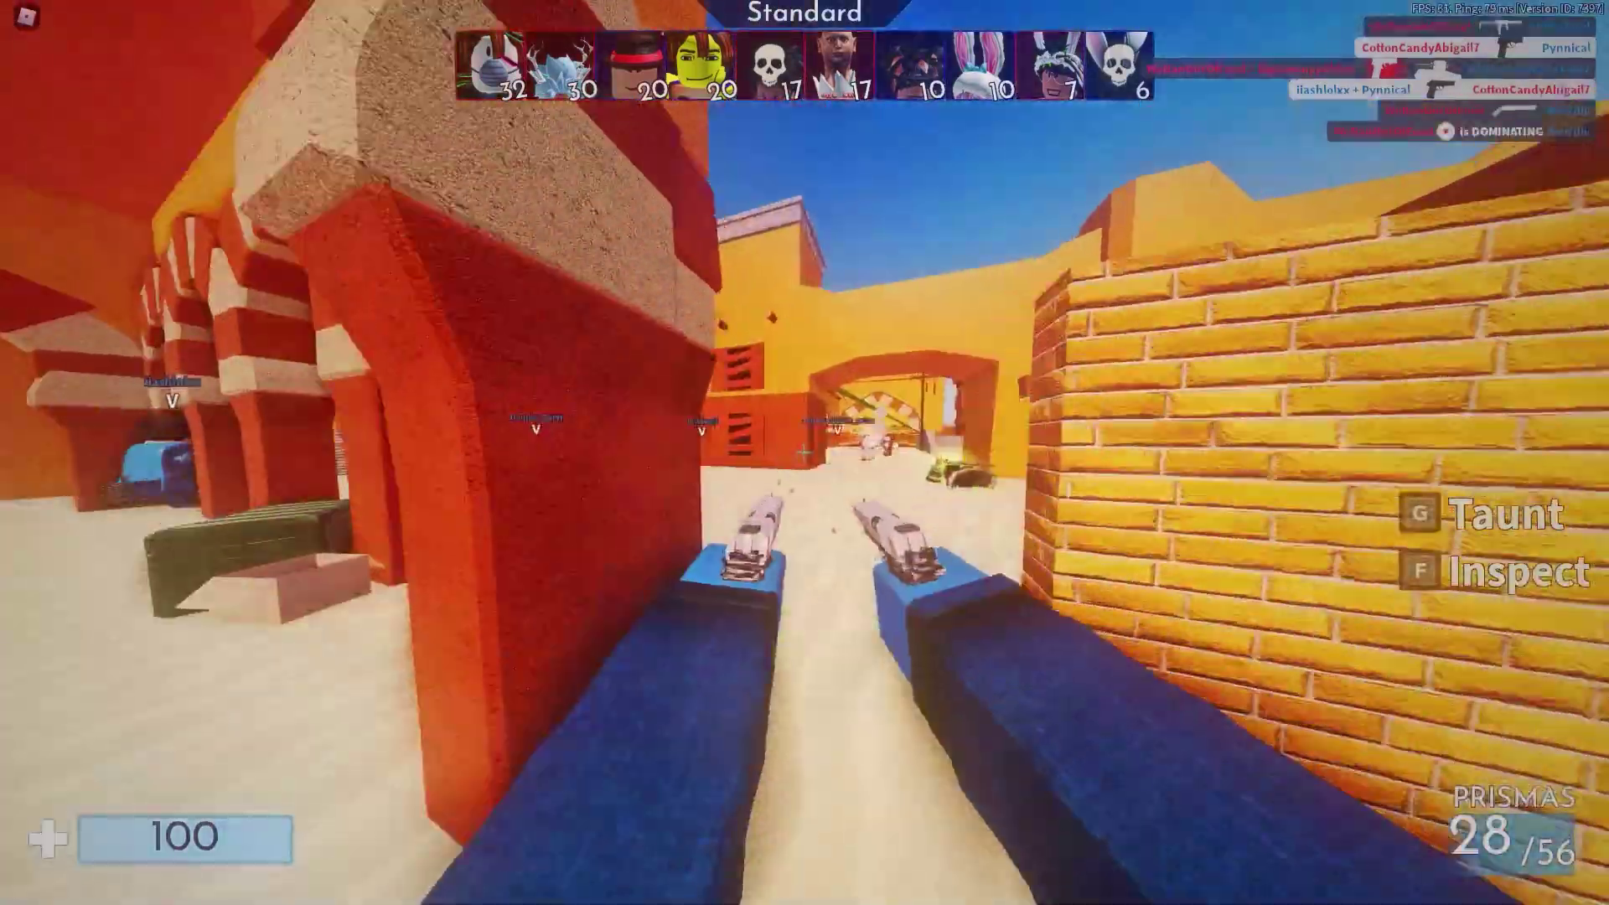
click(805, 453)
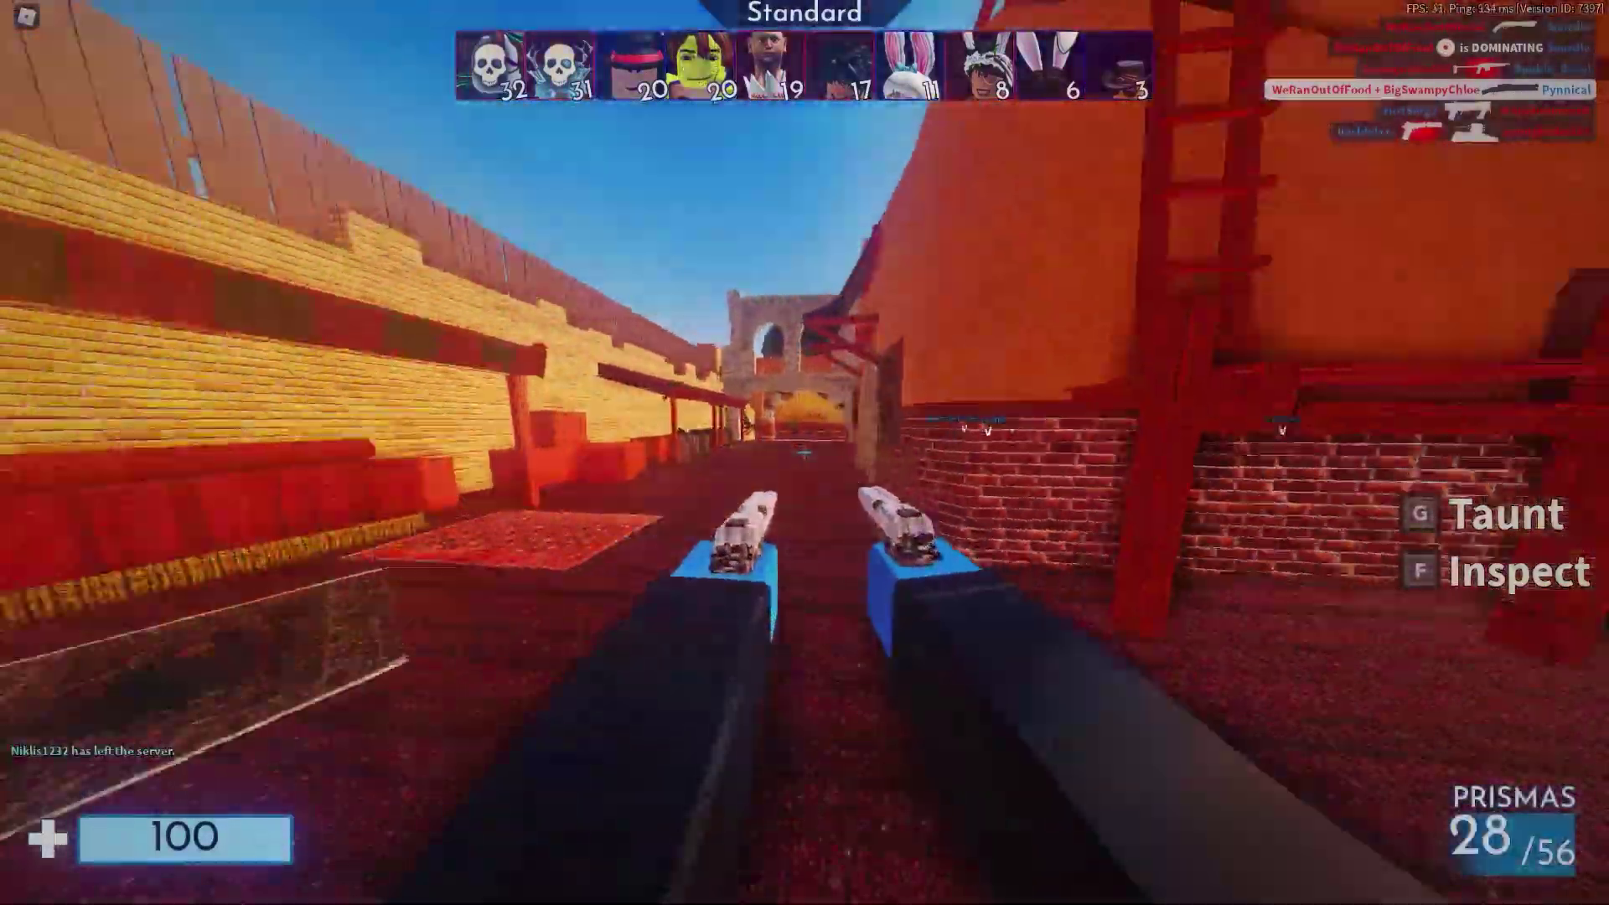
key(w)
key(q)
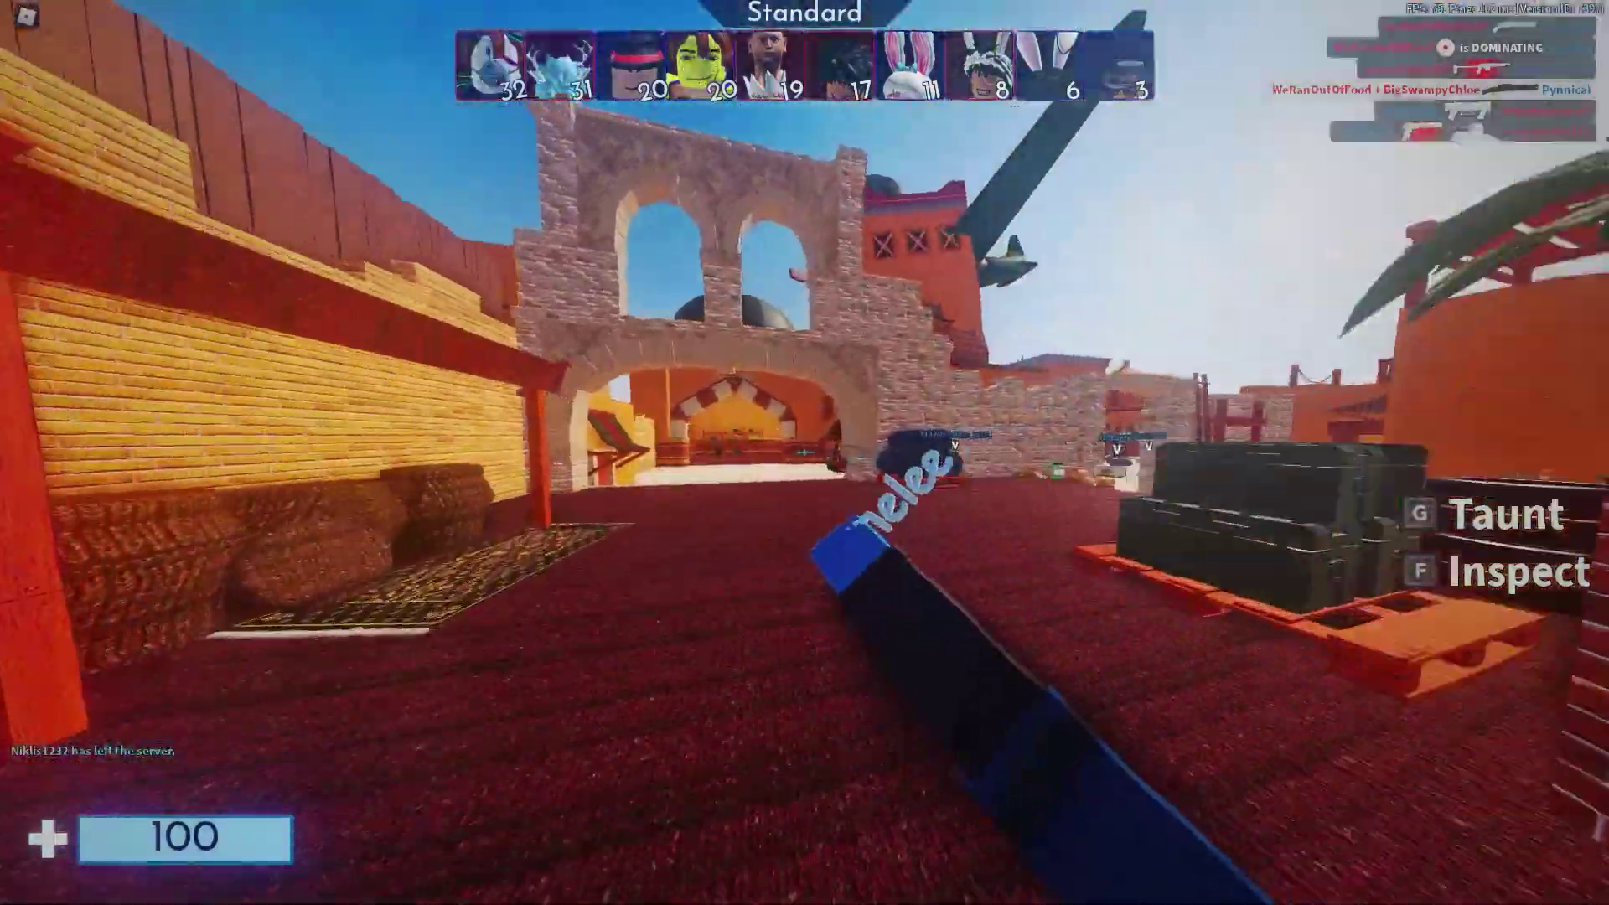
key(1)
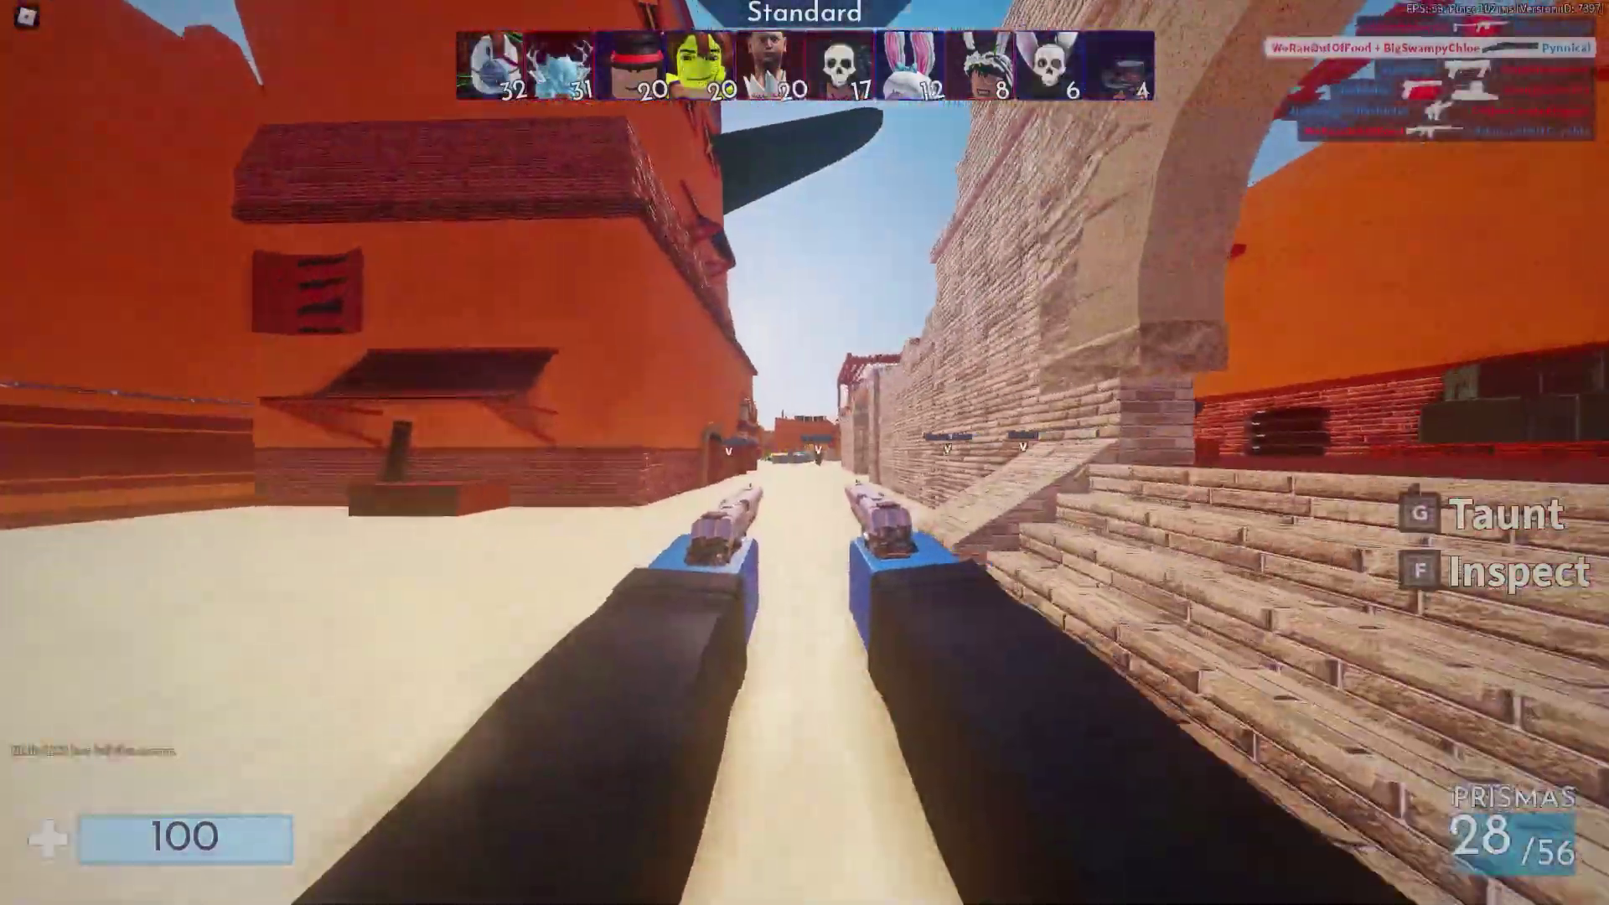
click(804, 452)
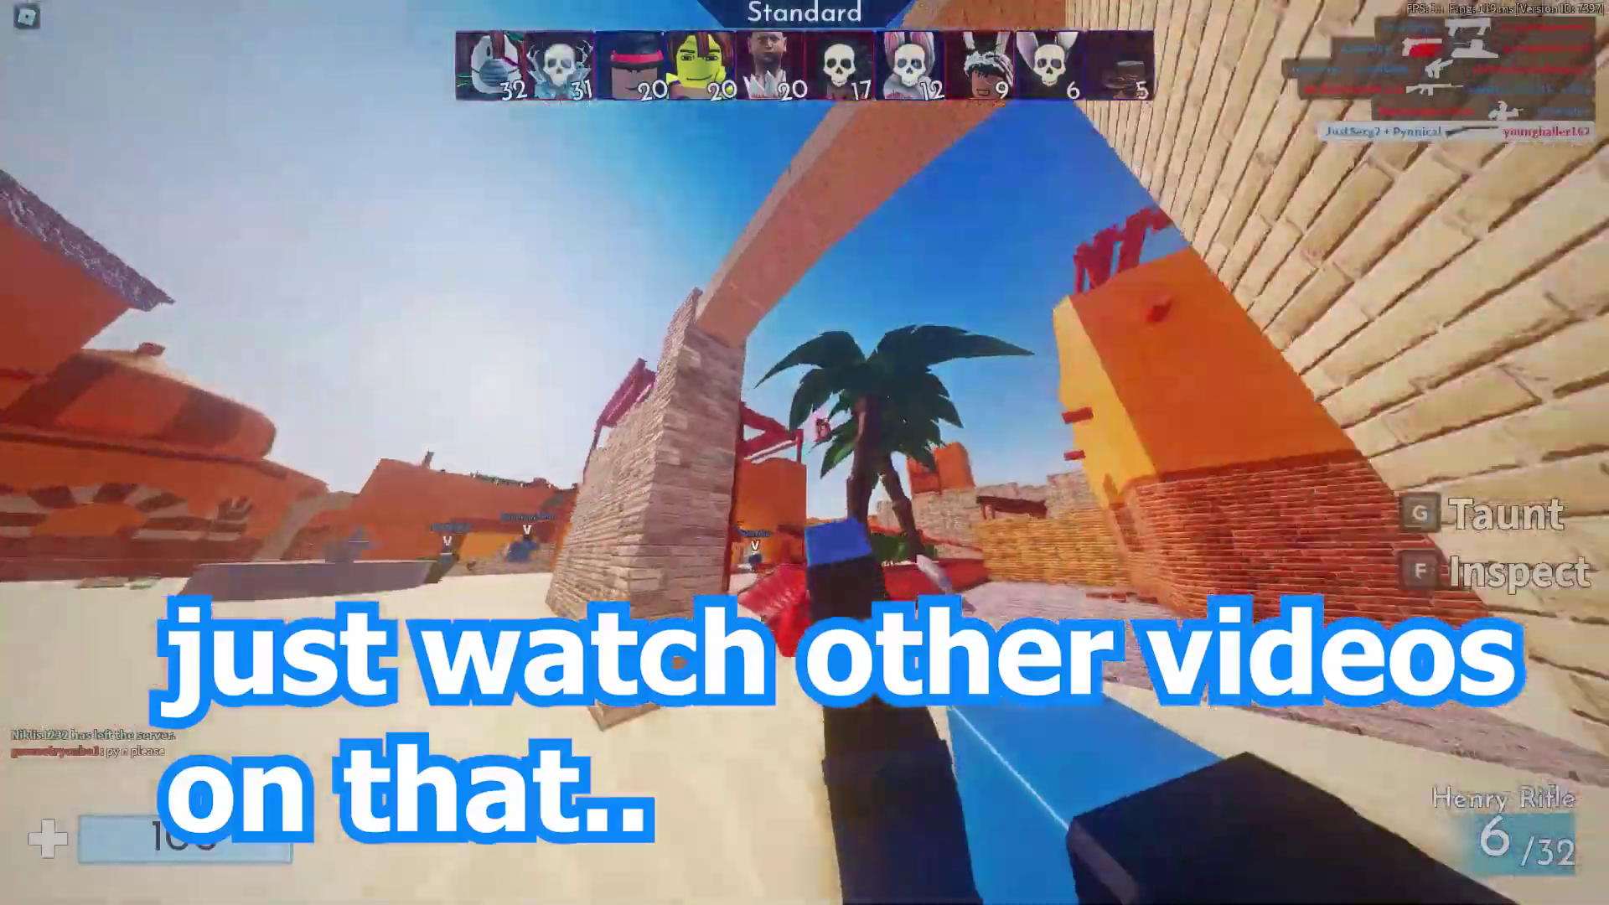
click(804, 452)
click(804, 452)
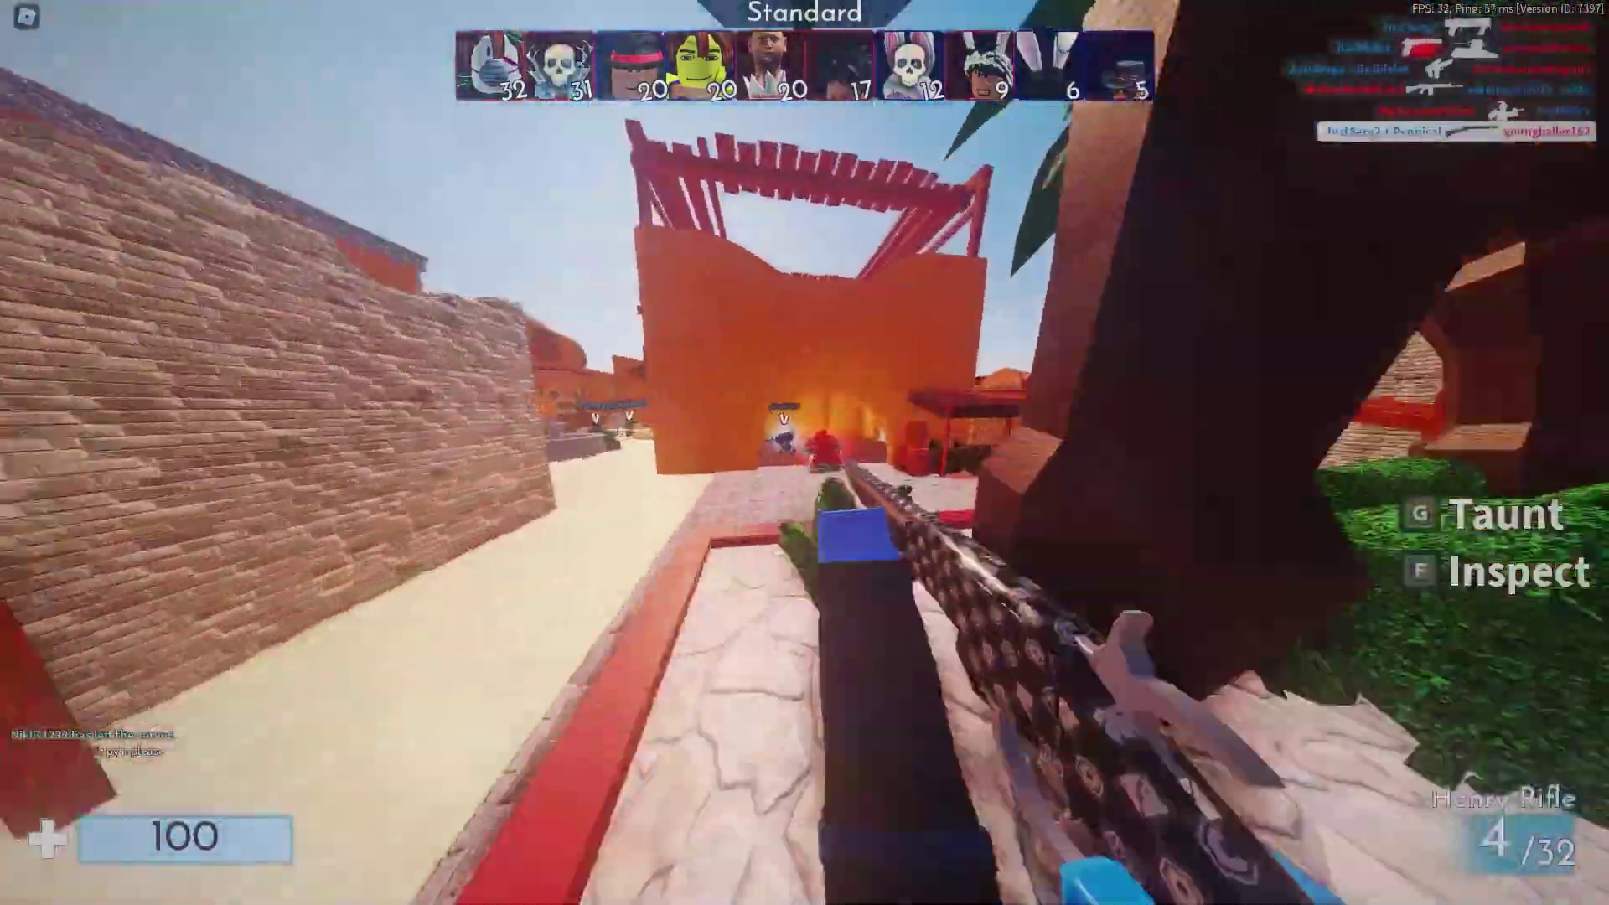
Step: Run through the arch, along the ramp and around the courtyard during the countdown
key(w)
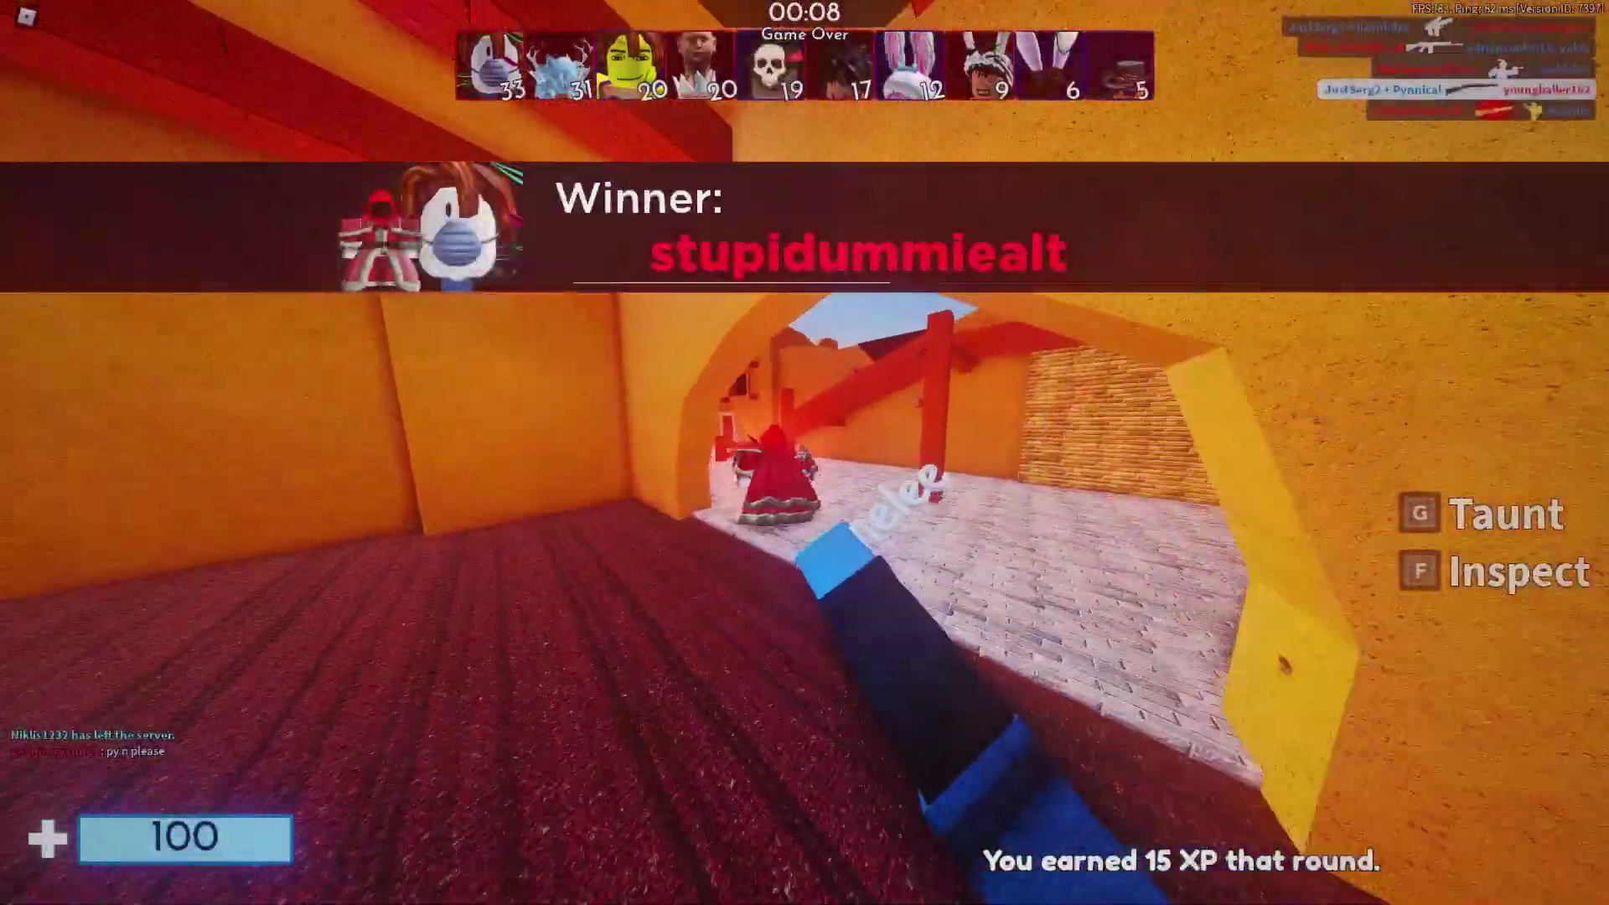
key(w)
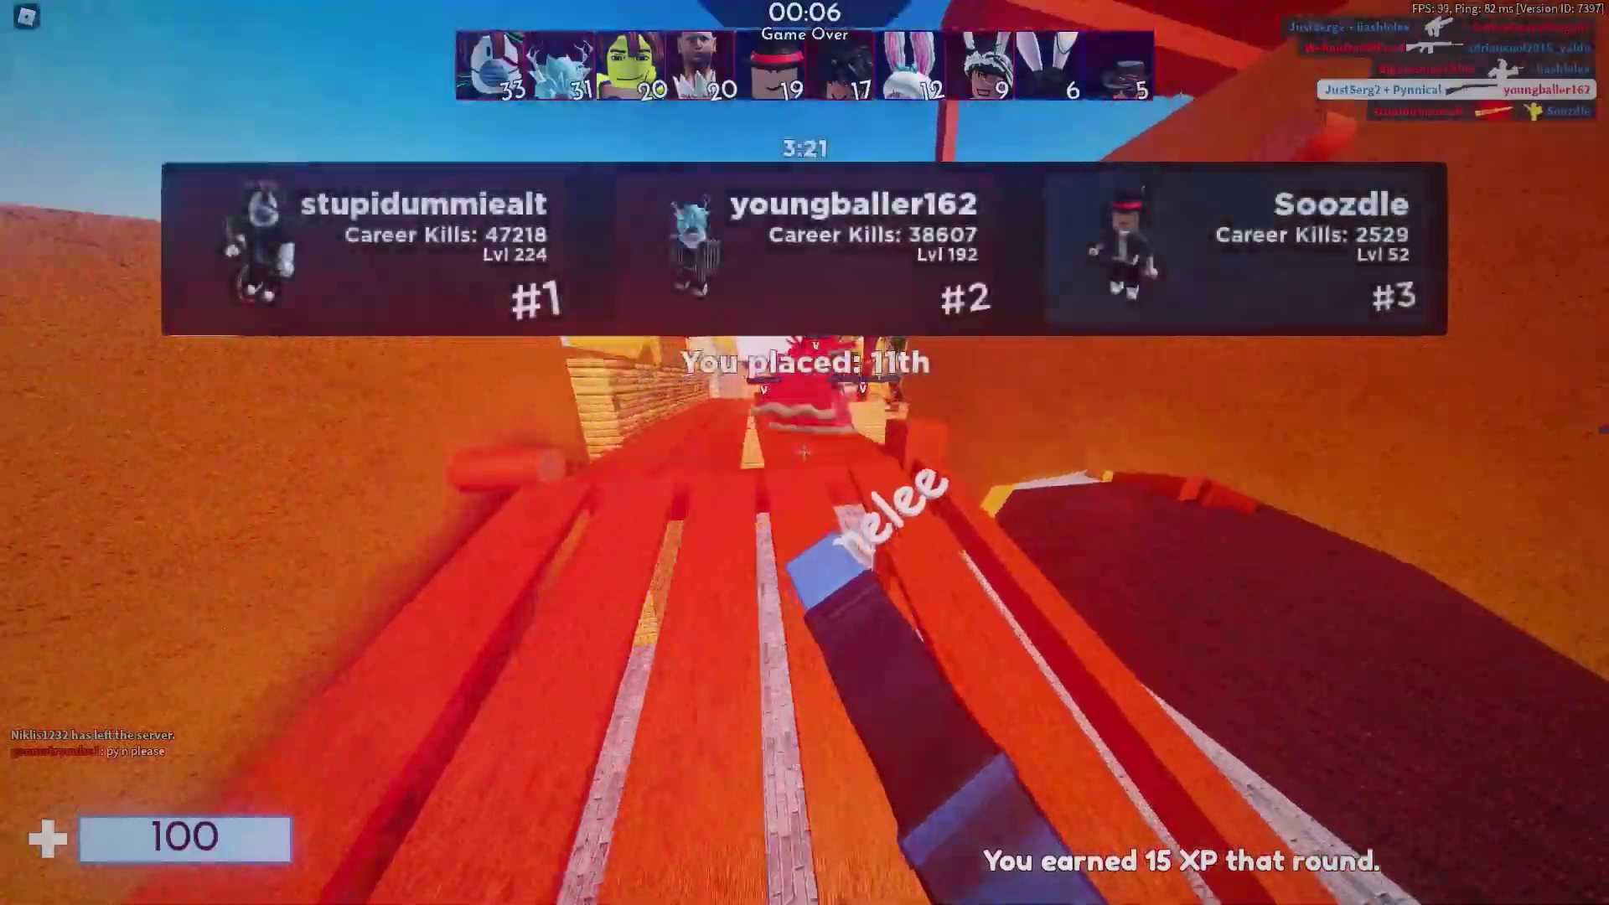
key(w)
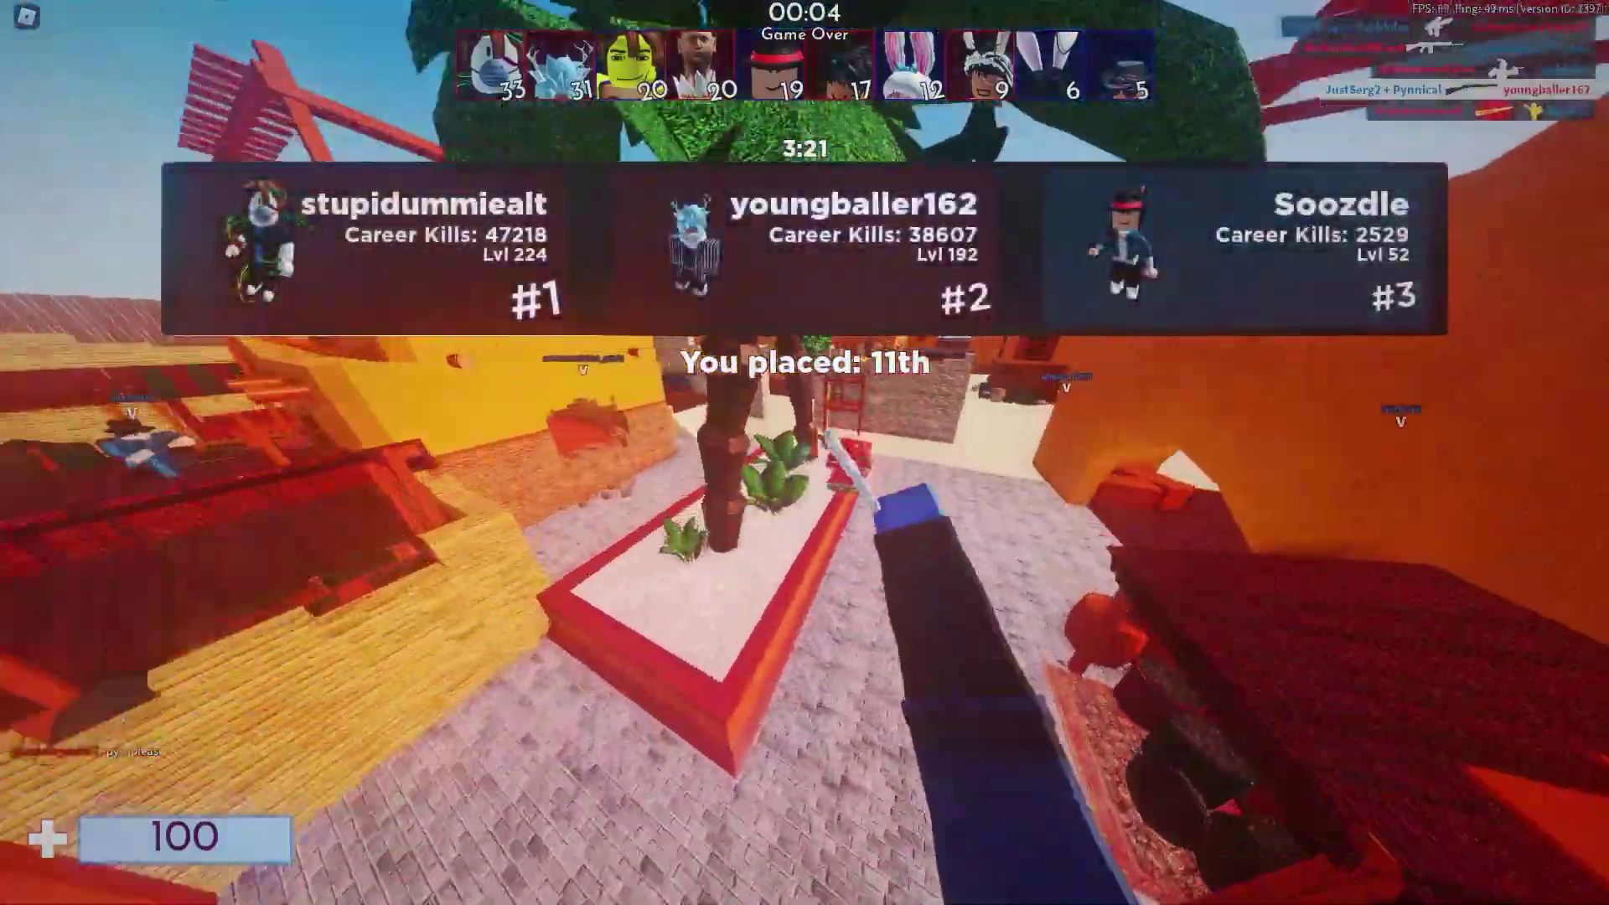
key(w)
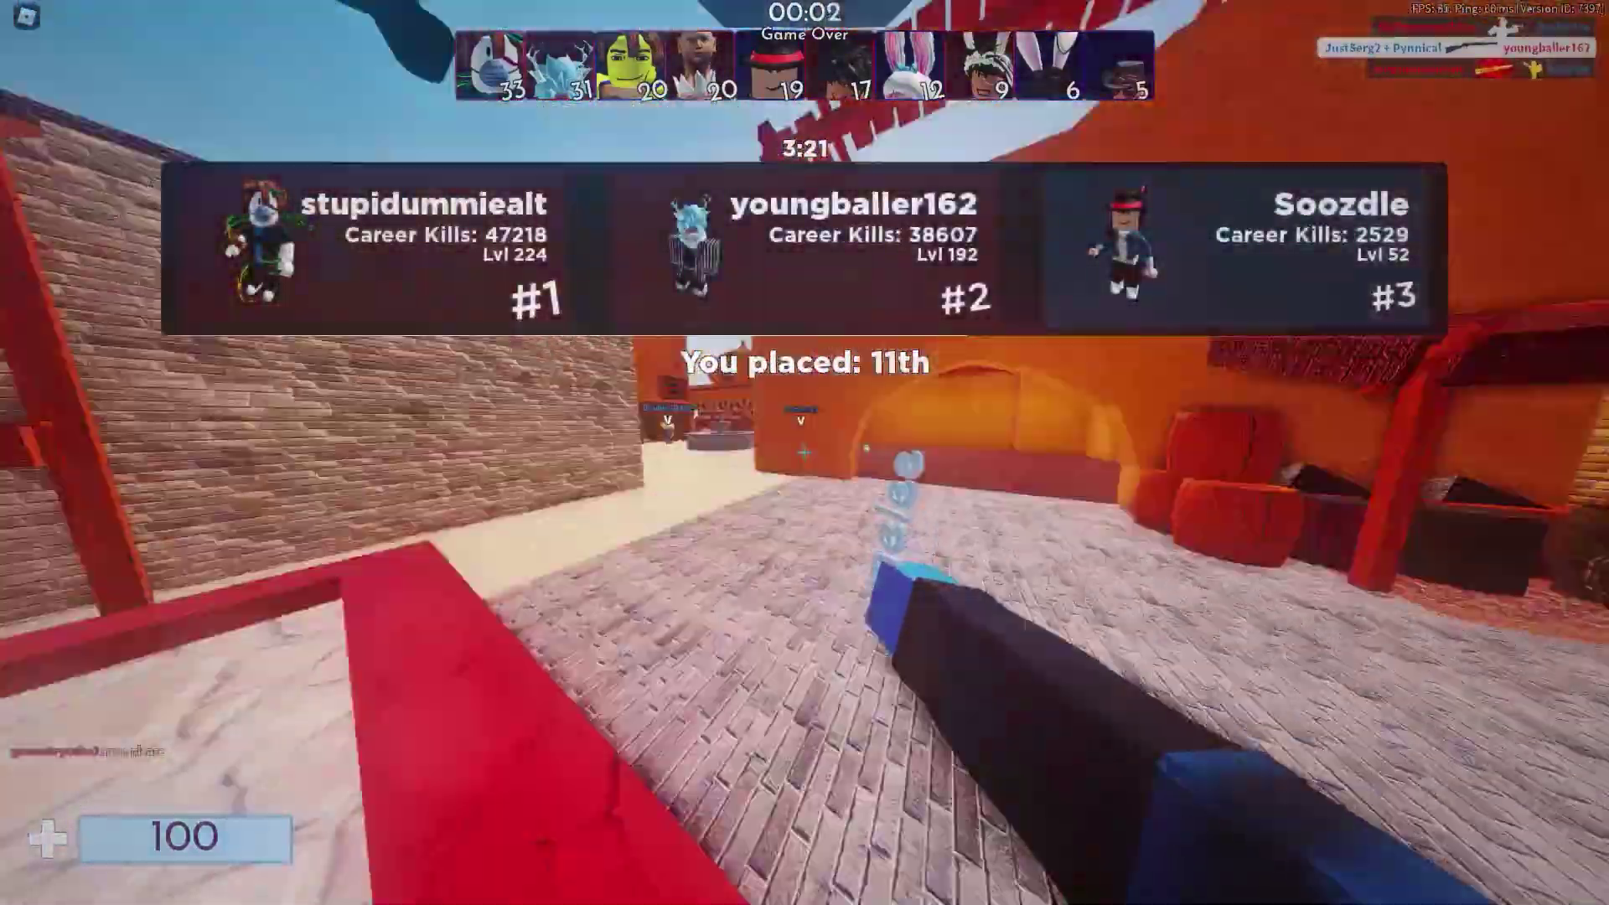
key(w)
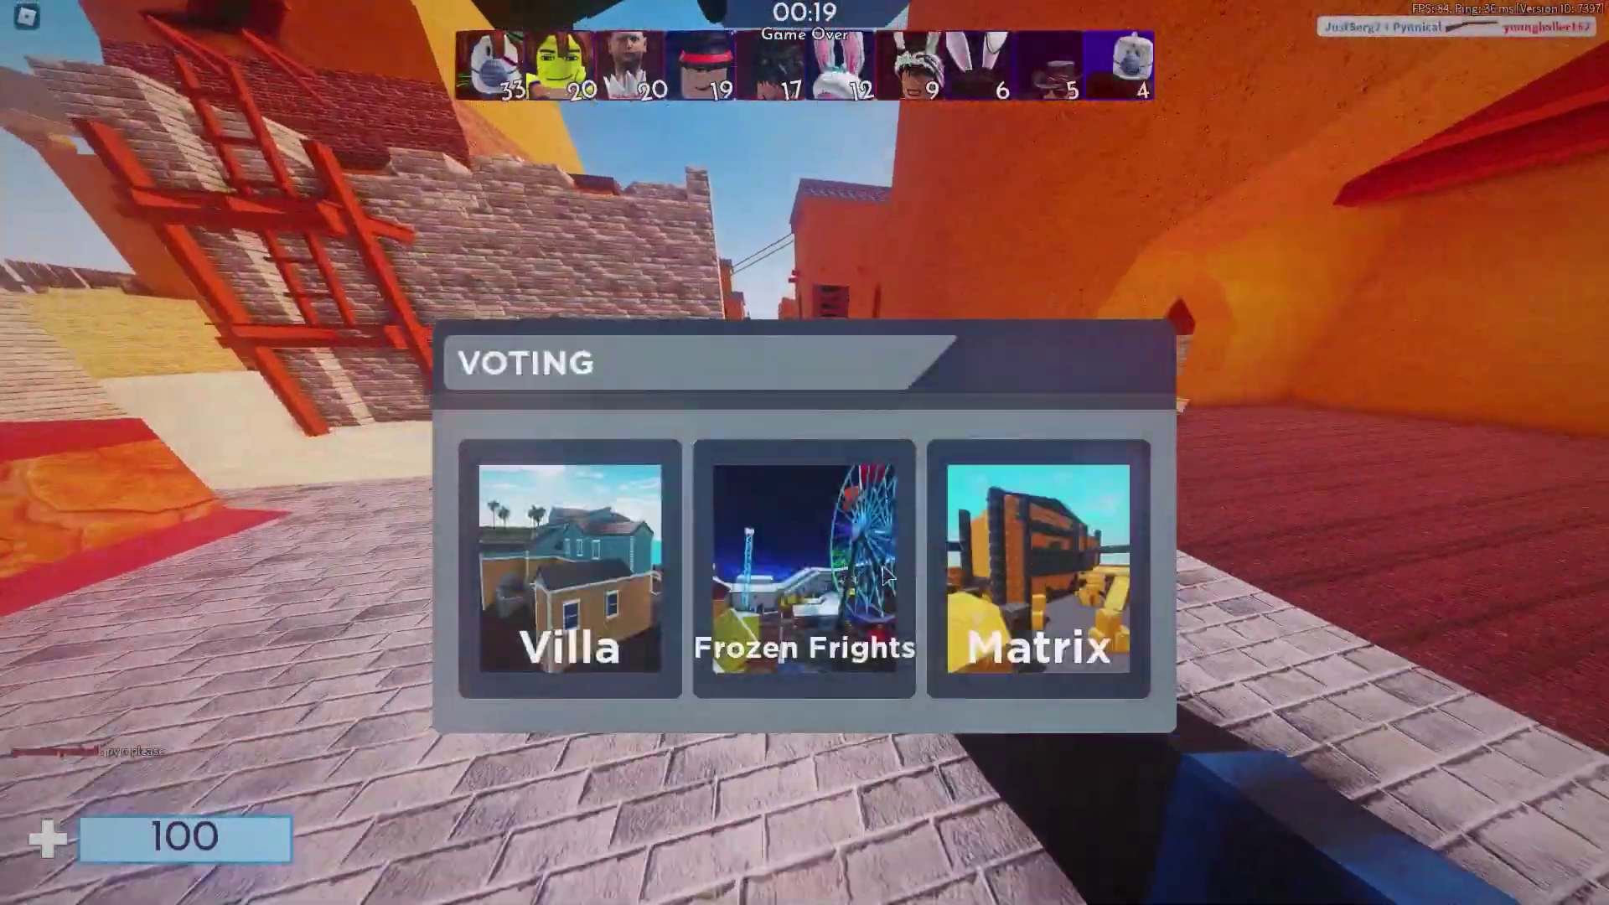
Step: Cast votes for the next map, game type and team setup
key(w)
click(885, 575)
click(838, 586)
click(805, 595)
click(511, 757)
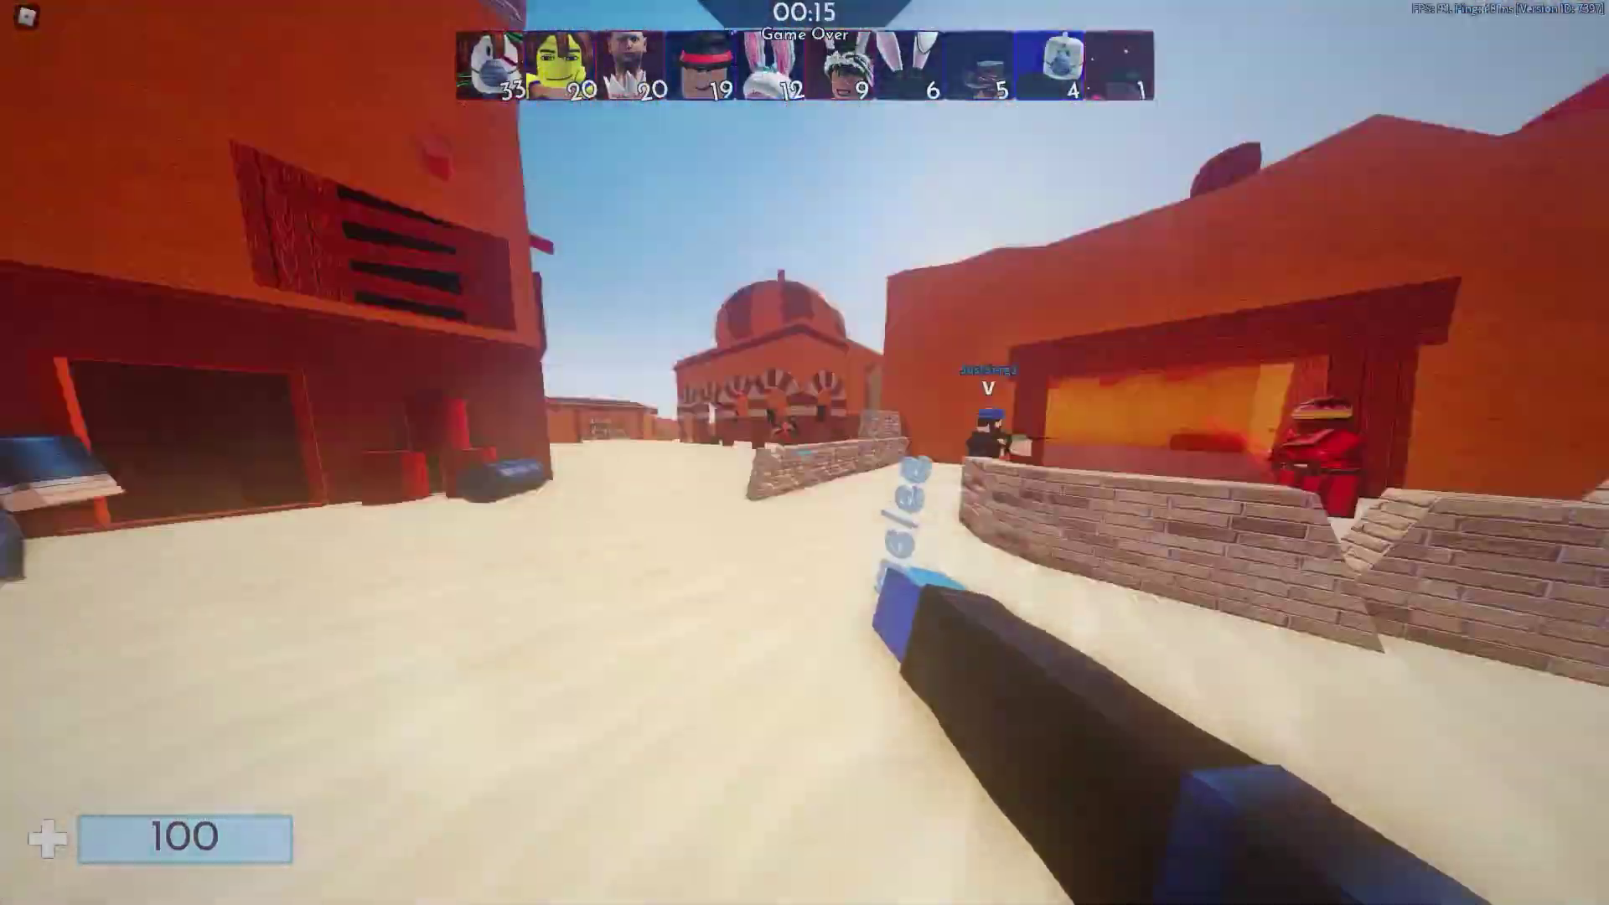
Step: Keep running past the fountain and across the rooftops until the Arsenal main menu returns
key(w)
key(space)
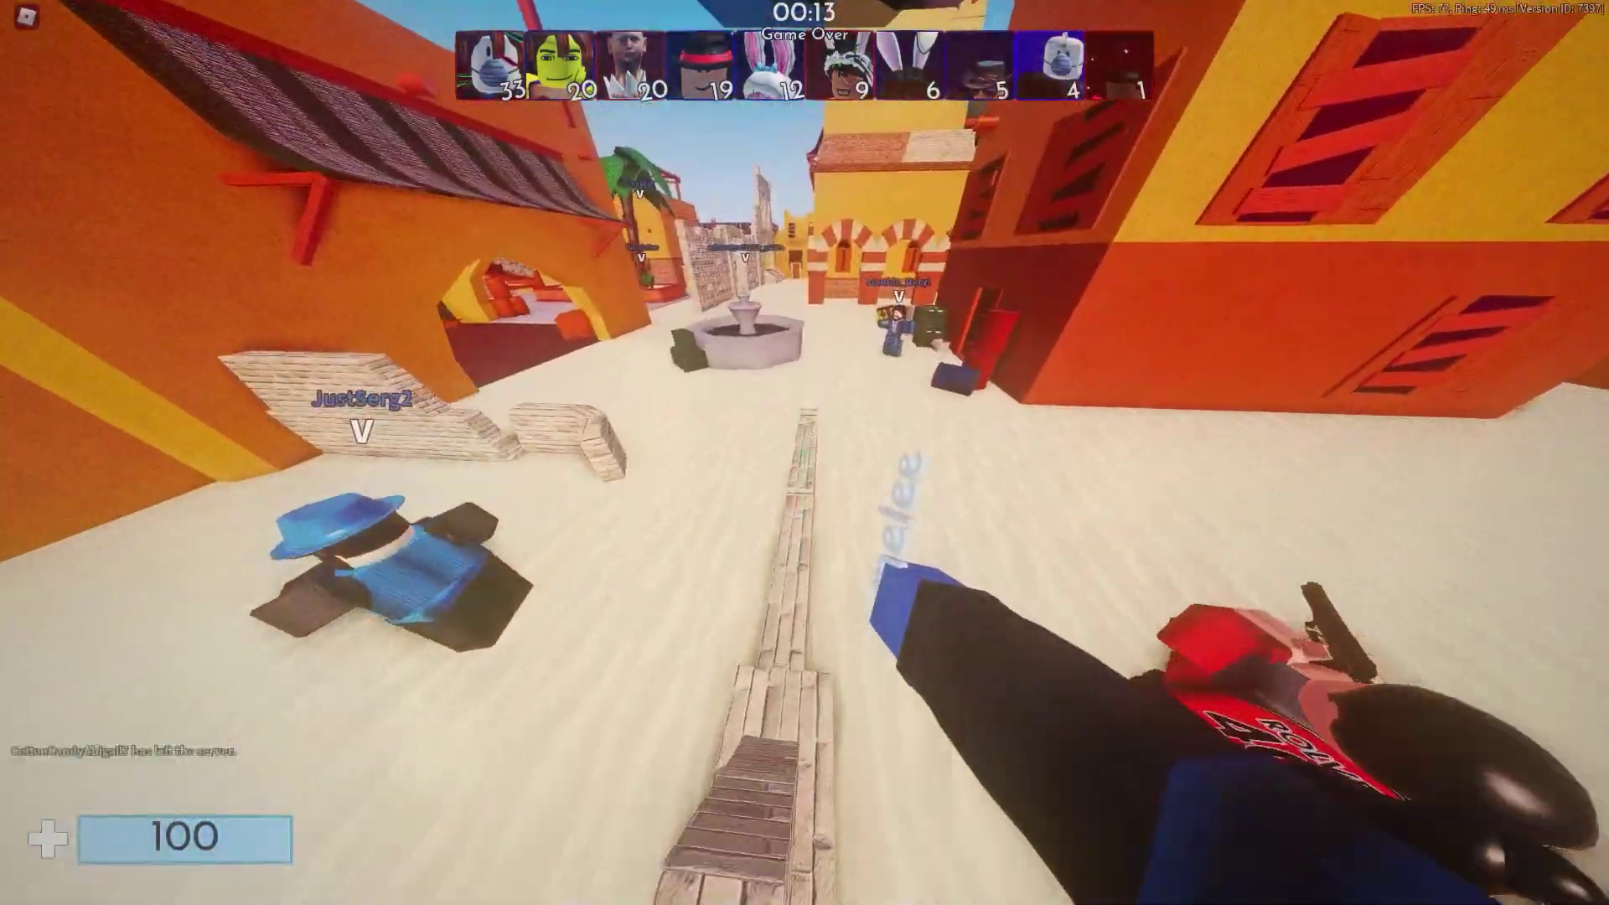
key(w)
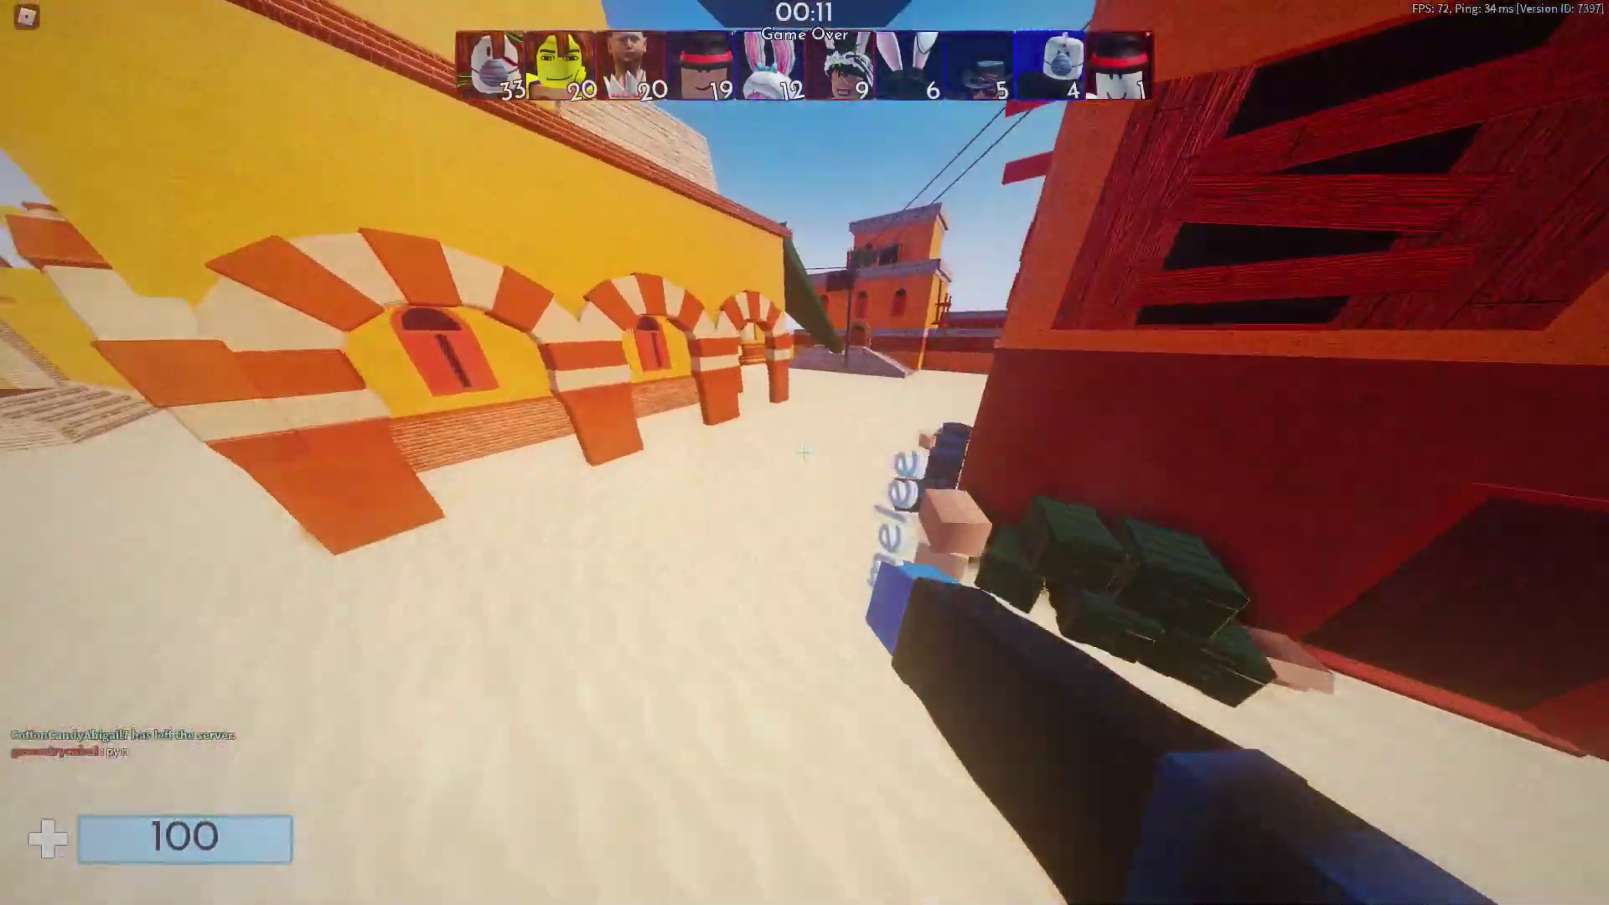
key(w)
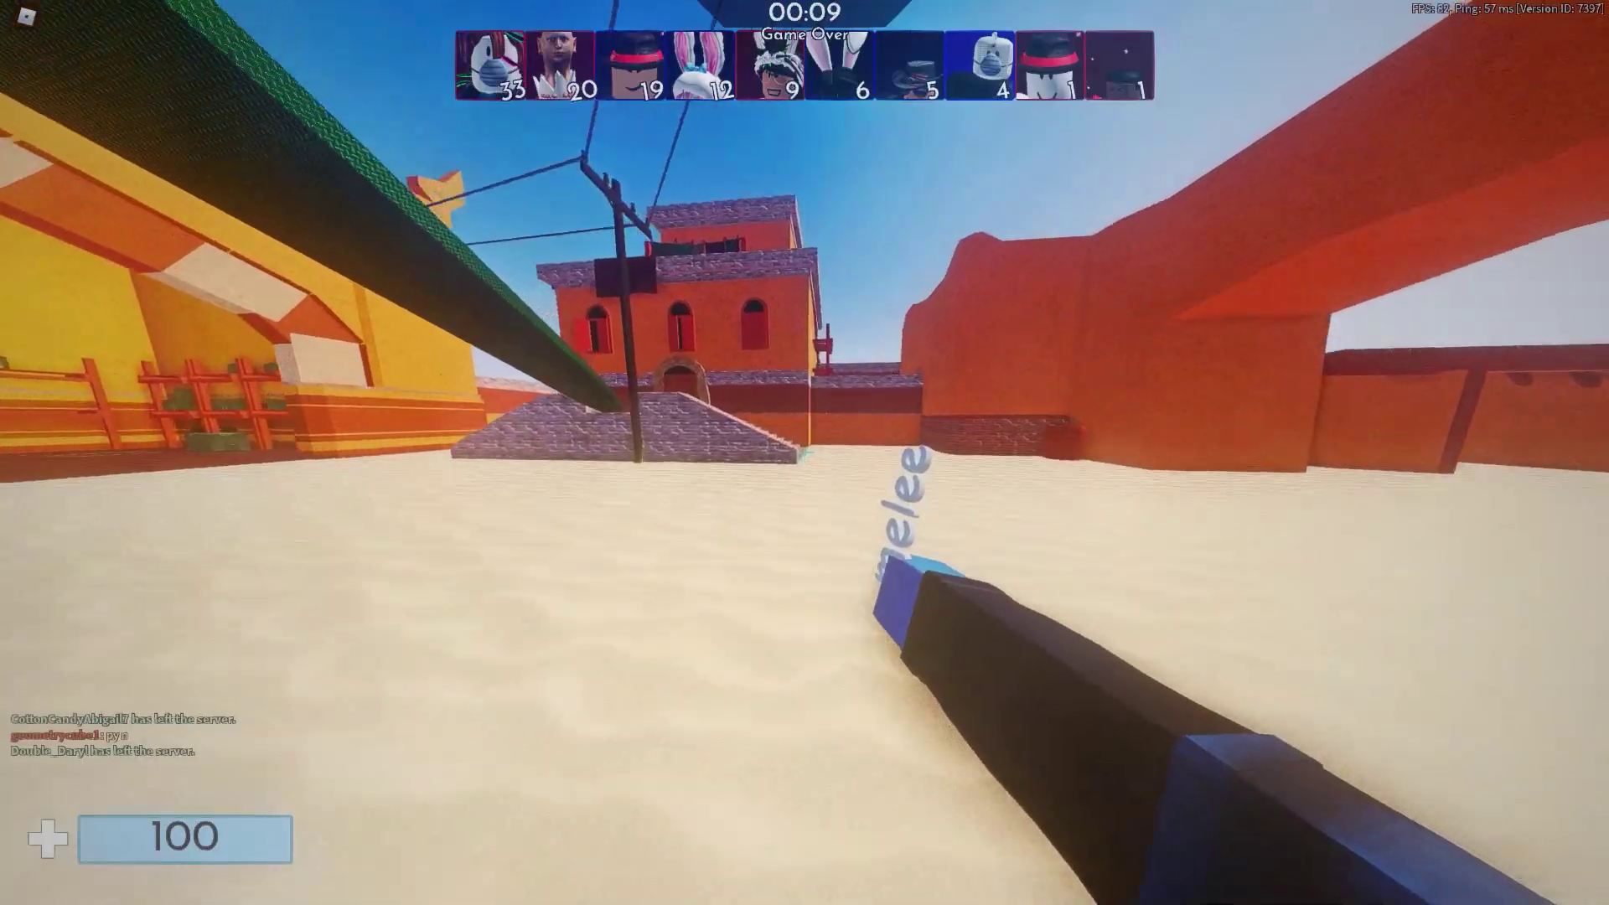
key(w)
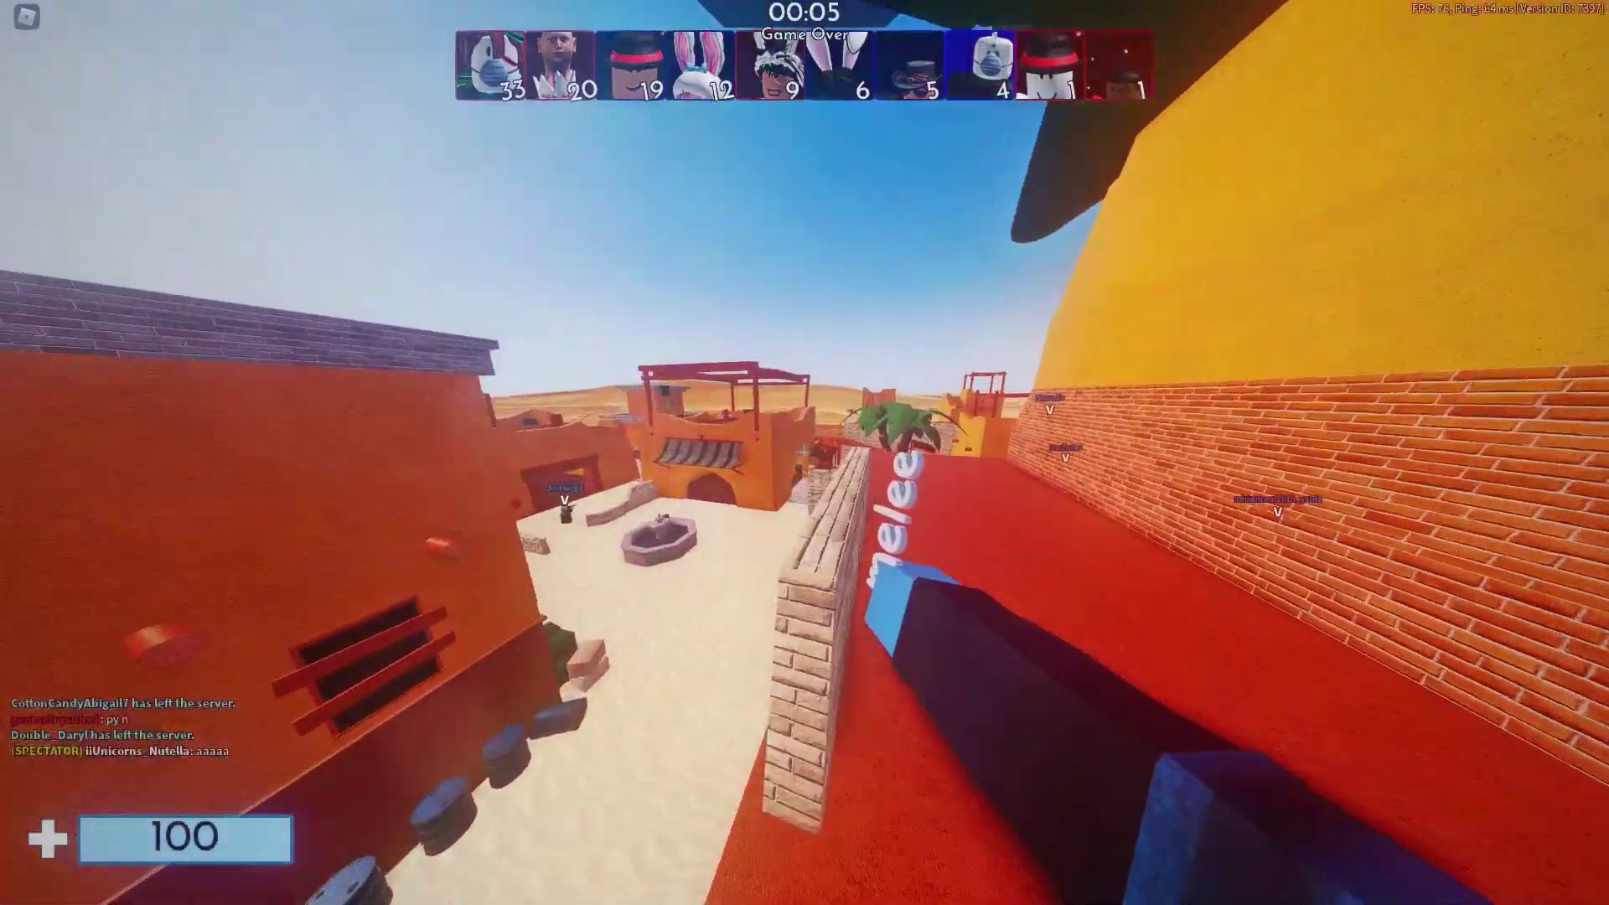
key(w)
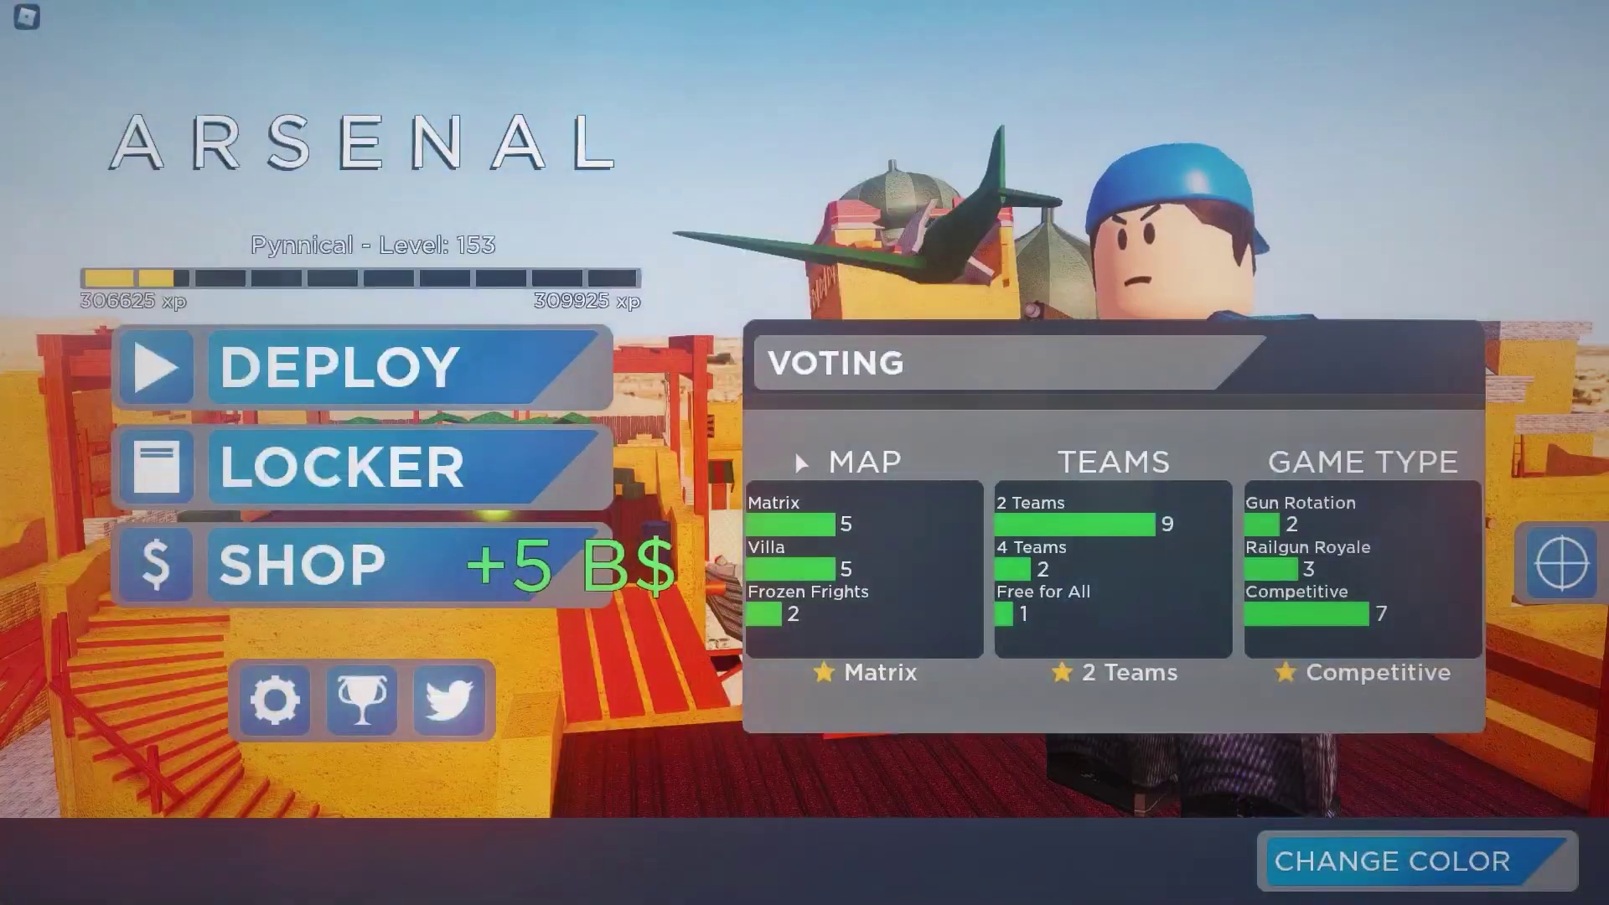